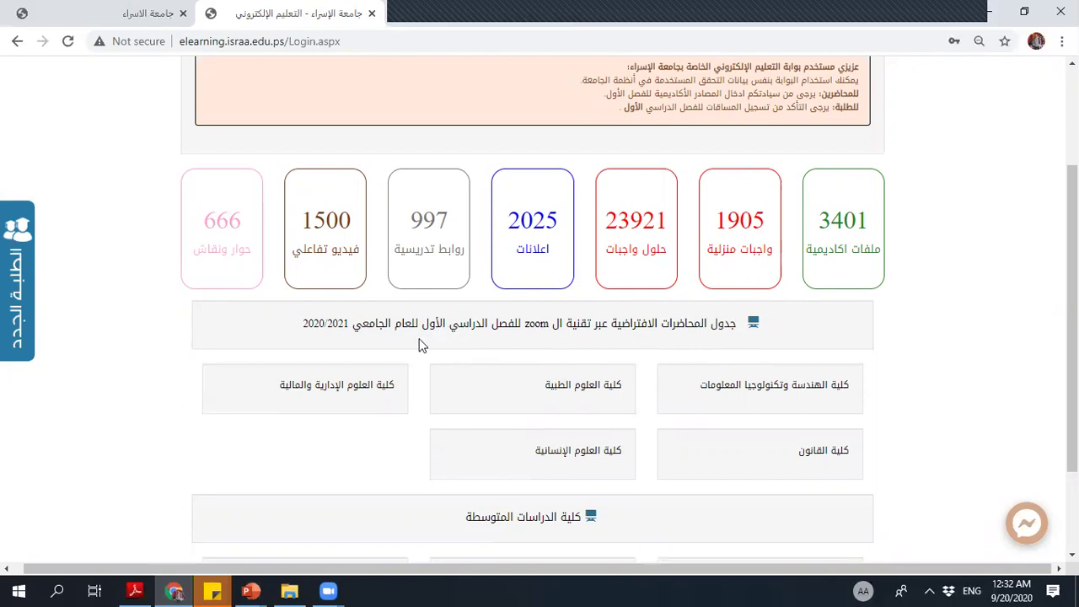
Open the Zoom lecture schedule for the College of Medical Sciences (كلية العلوم الطبية) from the e-learning portal.
scroll(519, 372, "down", 1)
scroll(518, 372, "down", 1)
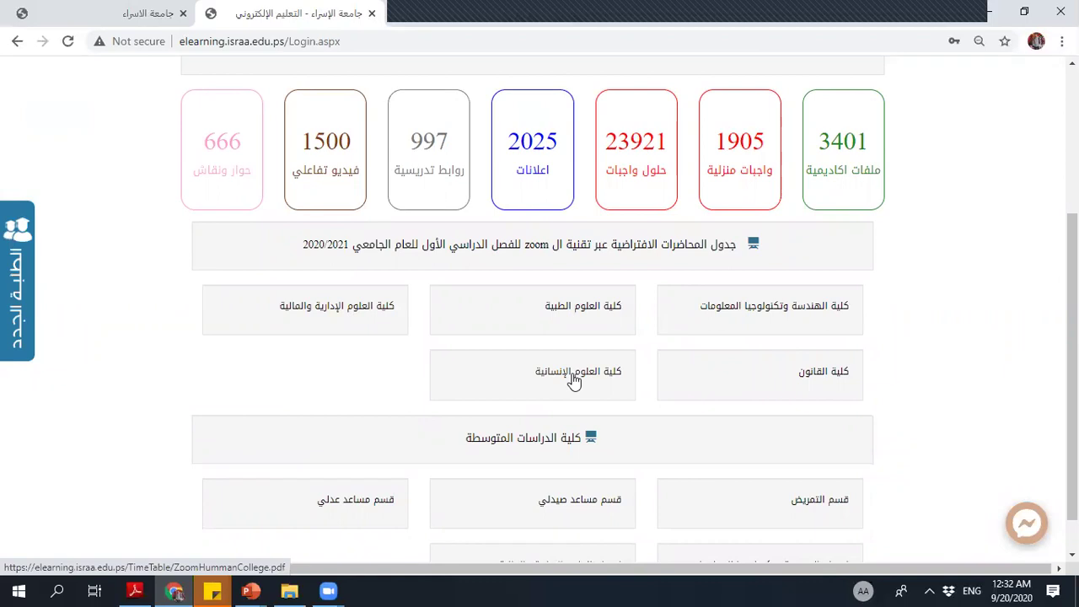
left_click(551, 312)
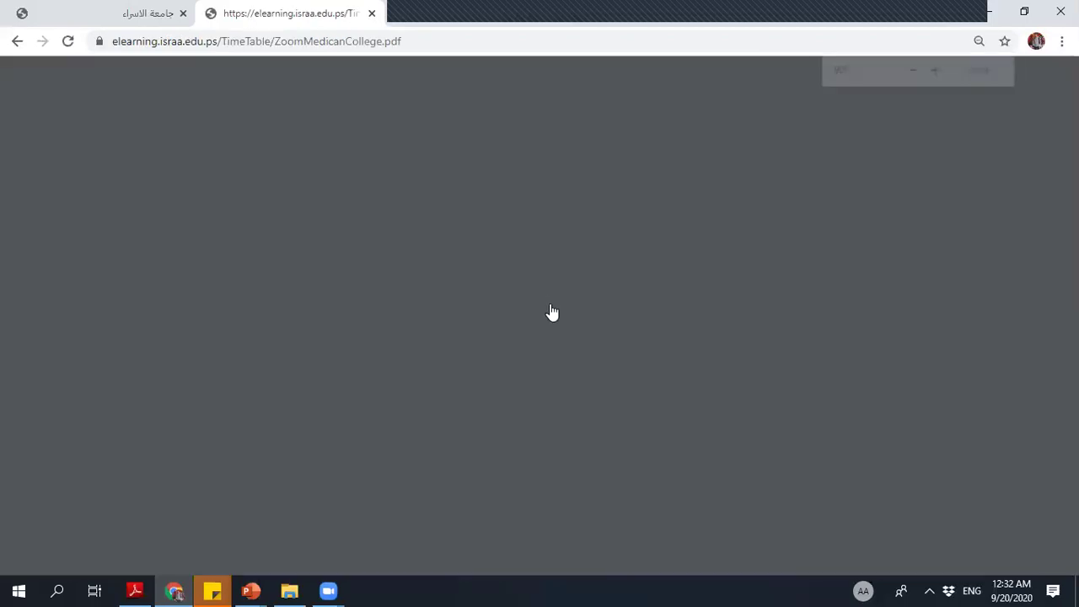
Compare the courses in the student's study timetable with the start of the ZoomMedicanCollege.pdf lecture schedule.
key("ctrl+Tab")
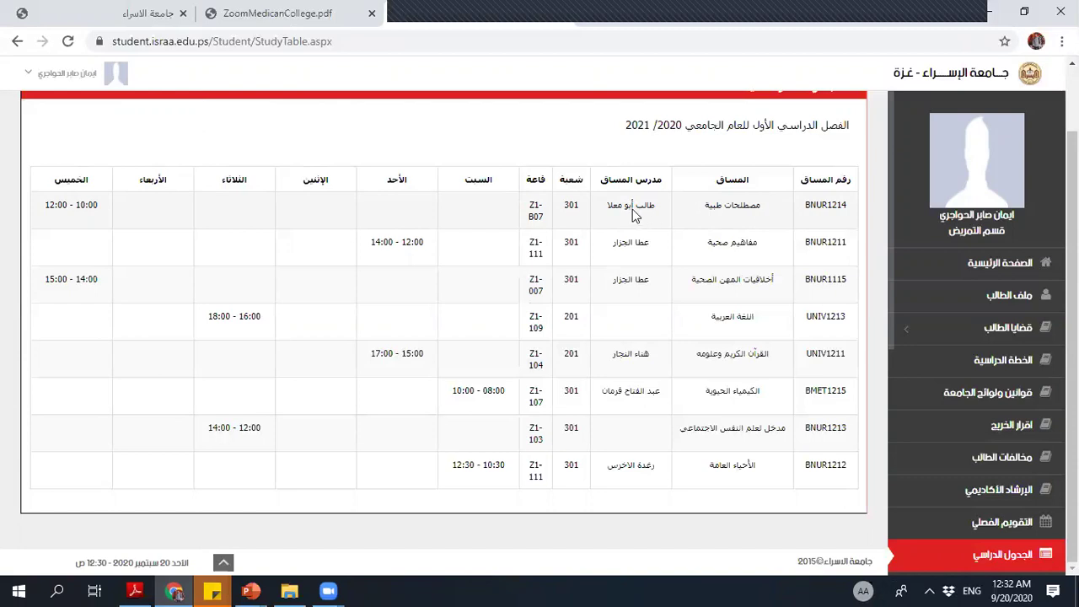
left_click(312, 10)
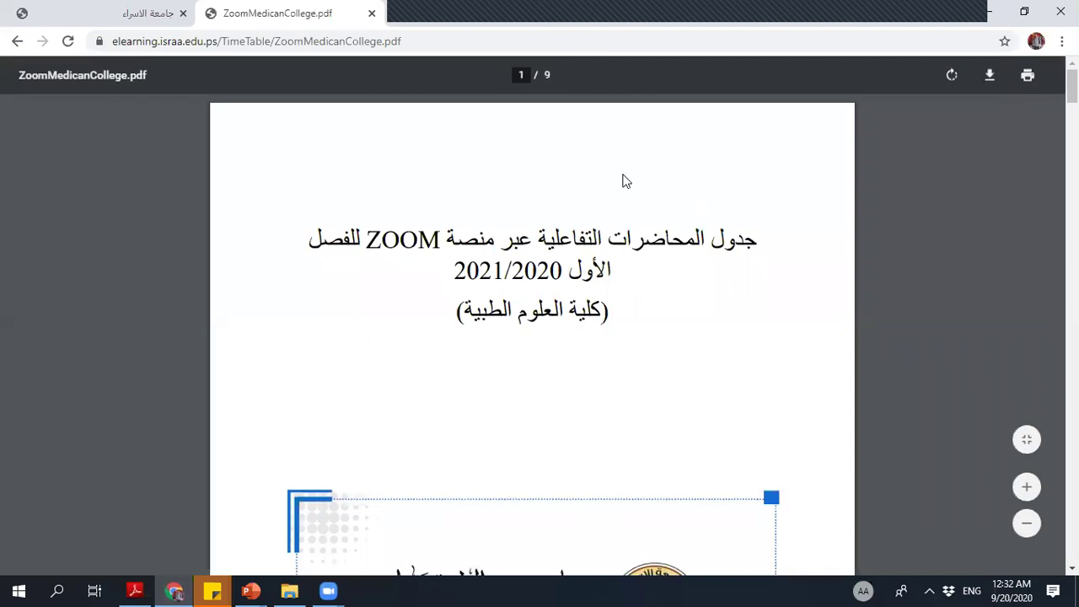
scroll(507, 394, "down", 2)
scroll(507, 393, "down", 5)
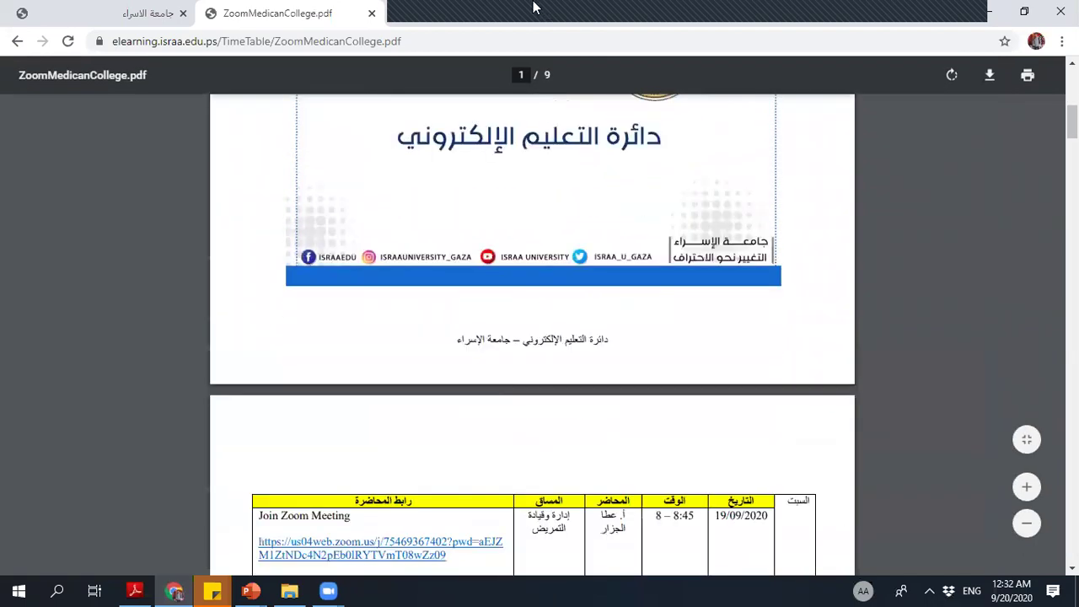
key("ctrl+Tab")
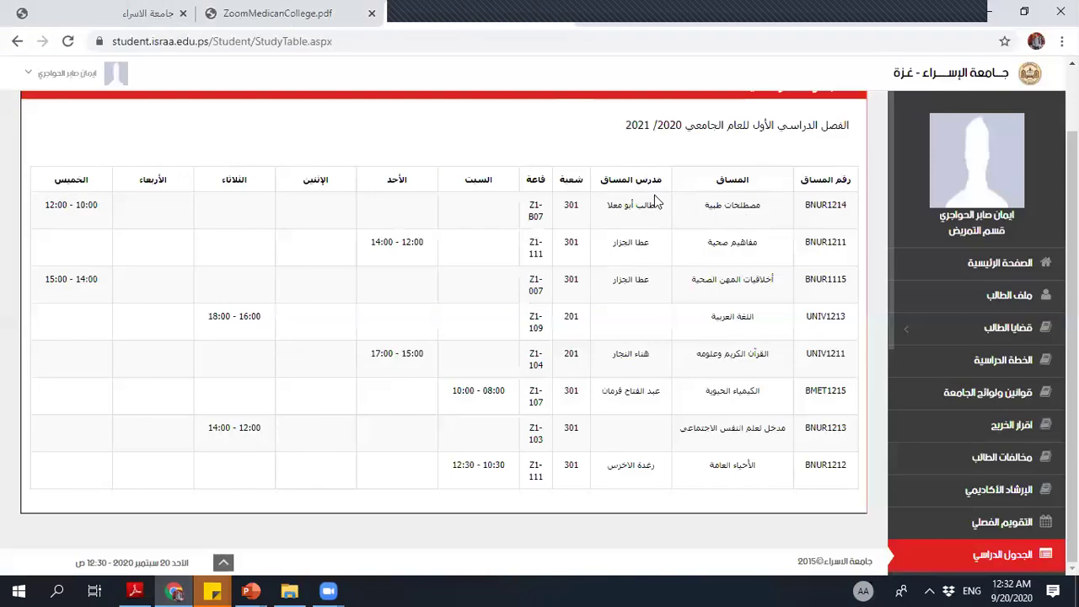
left_click(286, 14)
Examine the daily lecture tables in the Zoom schedule from Saturday through Thursday, up to the last page.
scroll(503, 183, "down", 5)
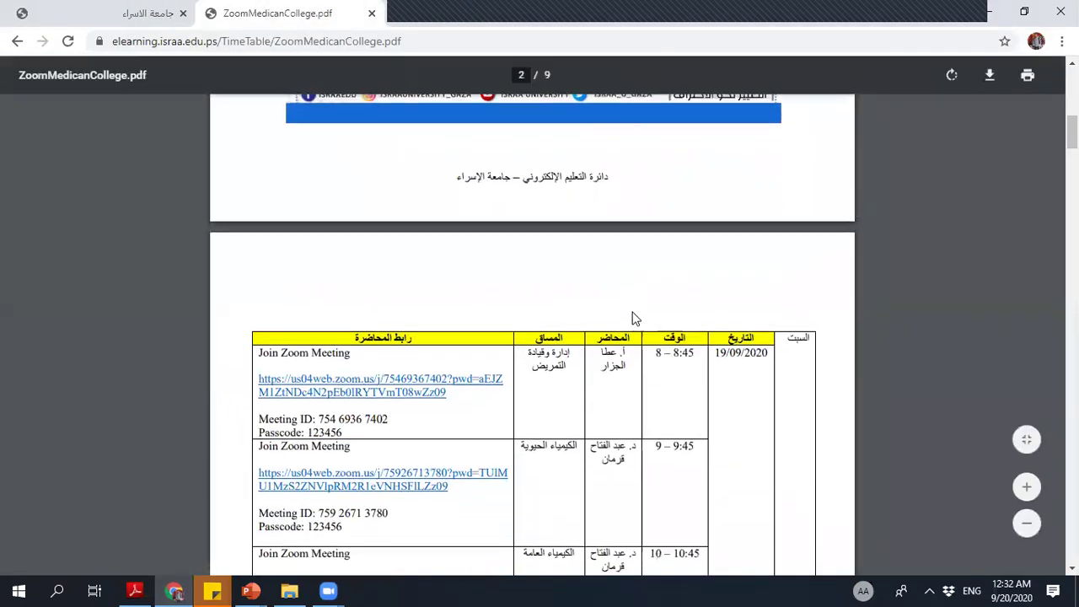
scroll(574, 266, "down", 4)
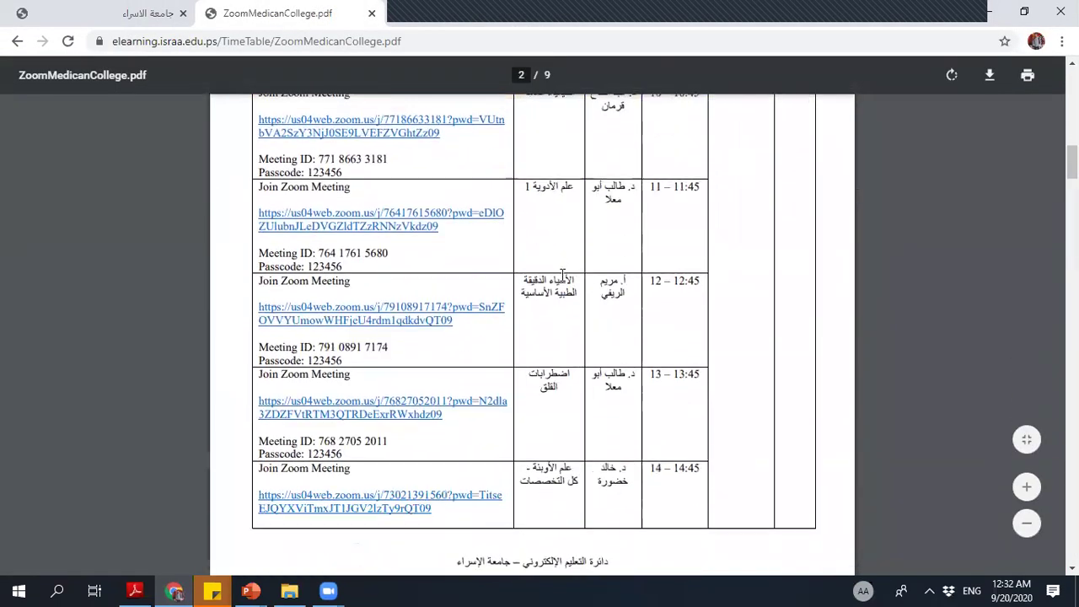
scroll(565, 293, "down", 6)
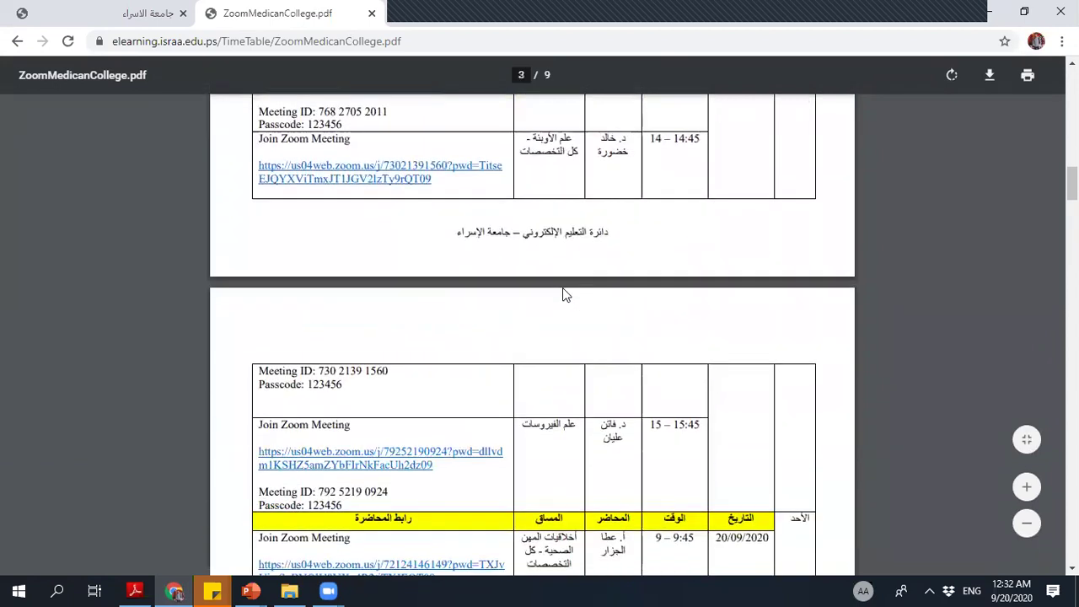
scroll(563, 295, "down", 8)
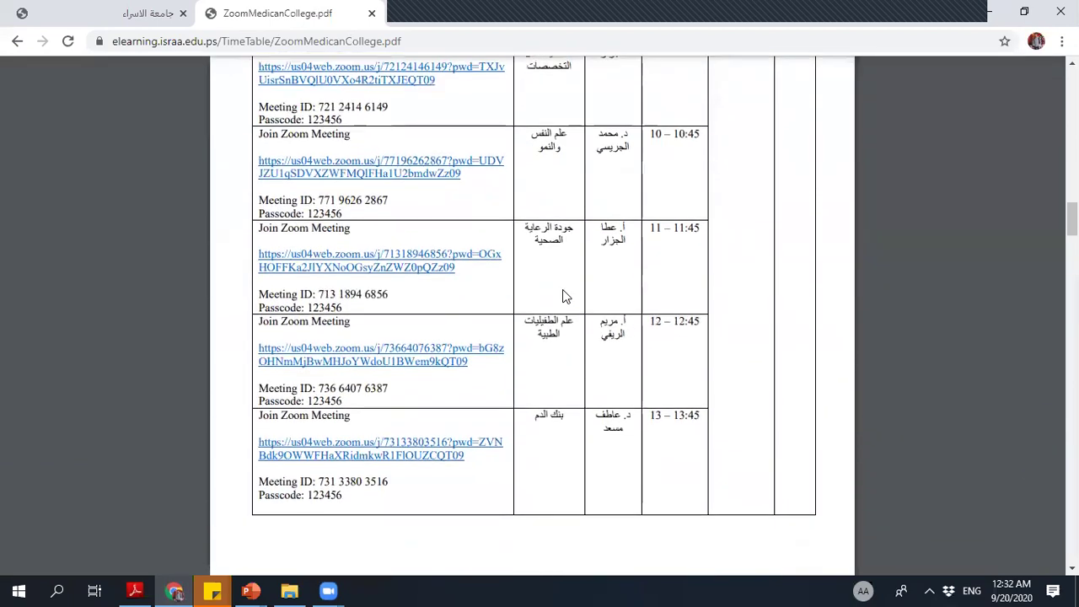
scroll(565, 295, "down", 5)
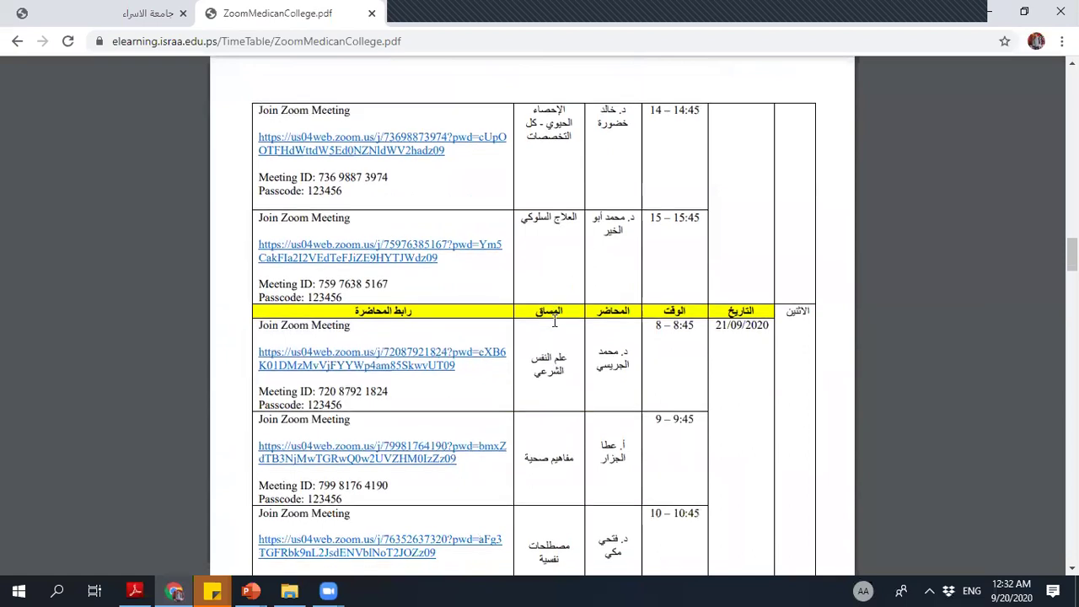
scroll(559, 326, "down", 8)
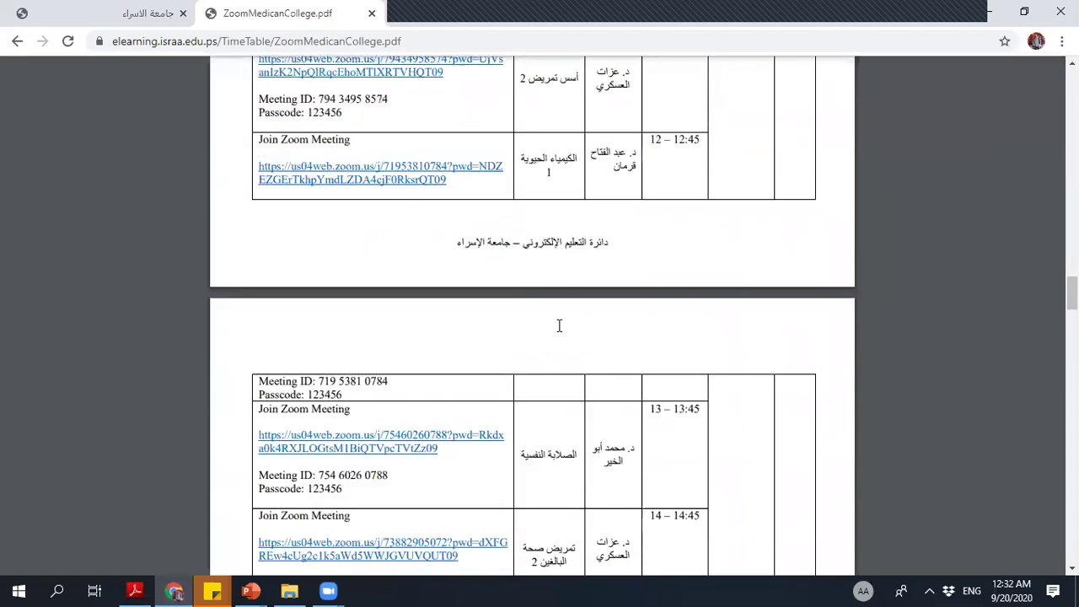
scroll(559, 326, "down", 6)
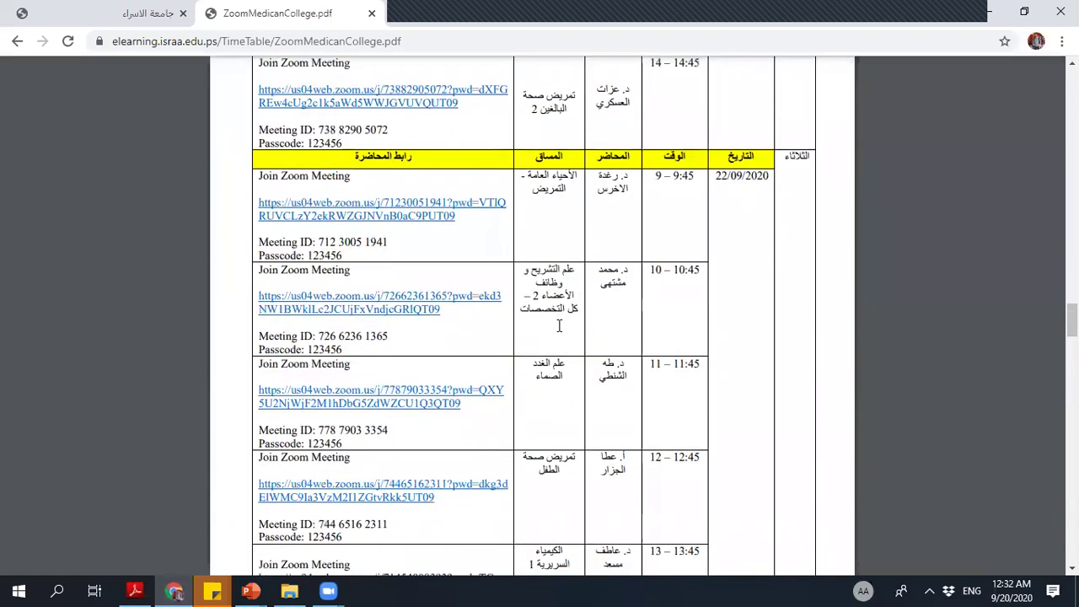
scroll(527, 394, "down", 7)
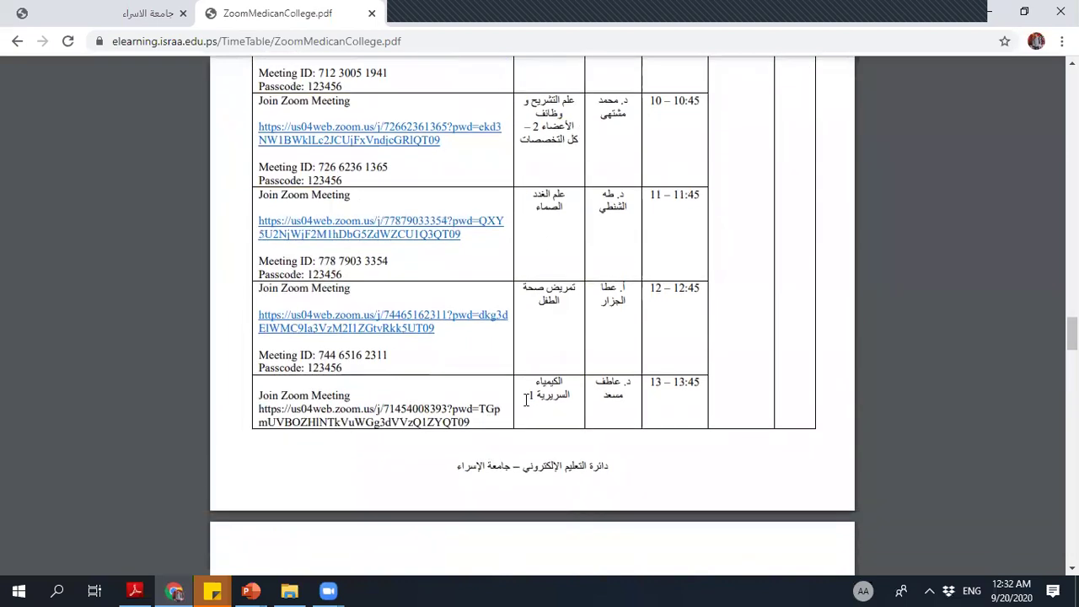
scroll(526, 395, "down", 4)
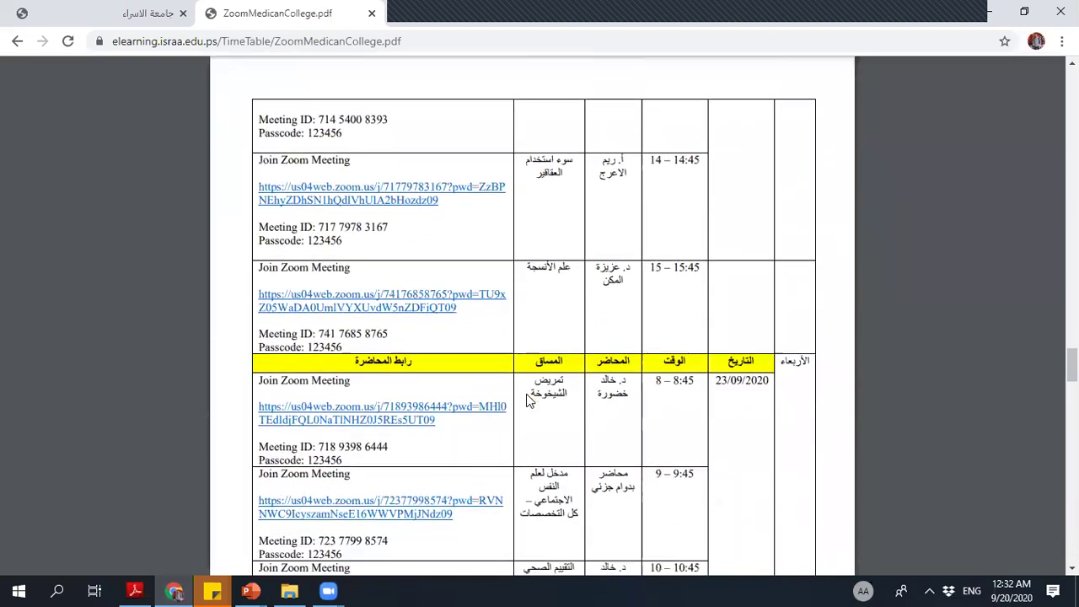
scroll(526, 401, "down", 4)
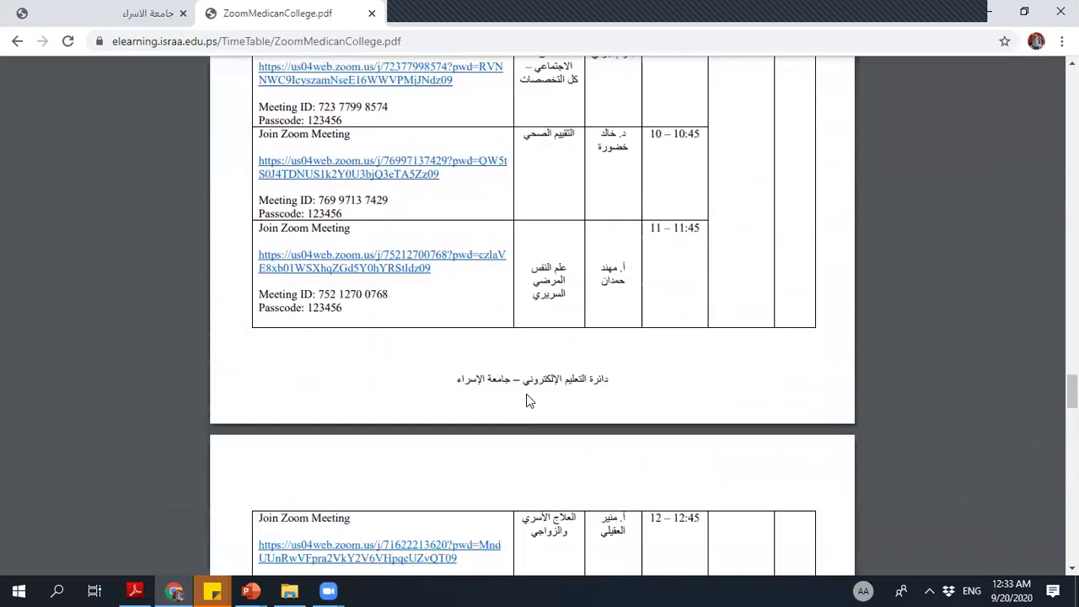
scroll(526, 401, "down", 7)
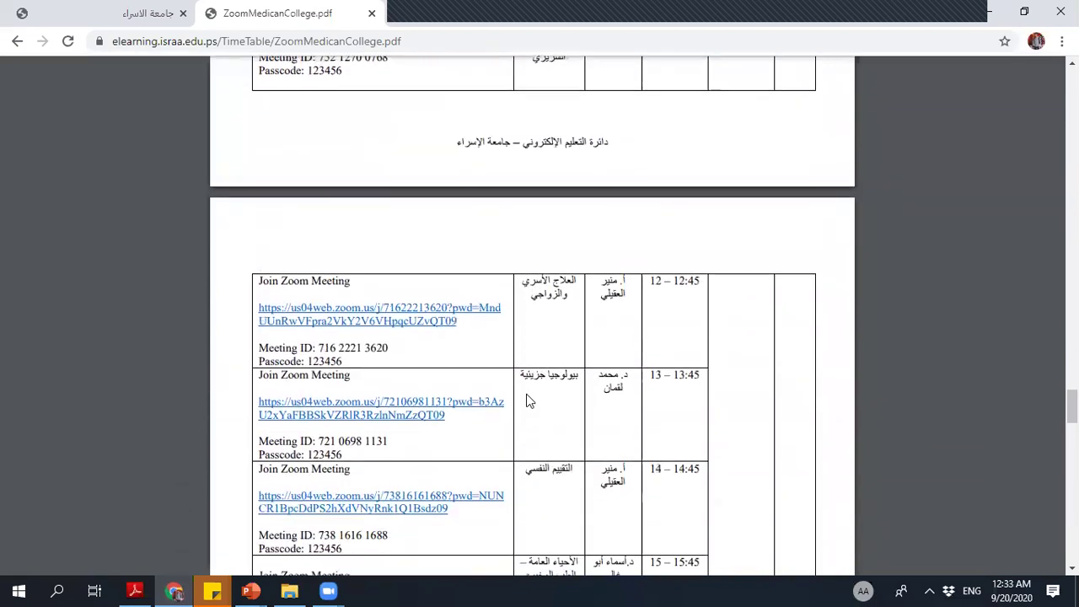
scroll(526, 400, "down", 8)
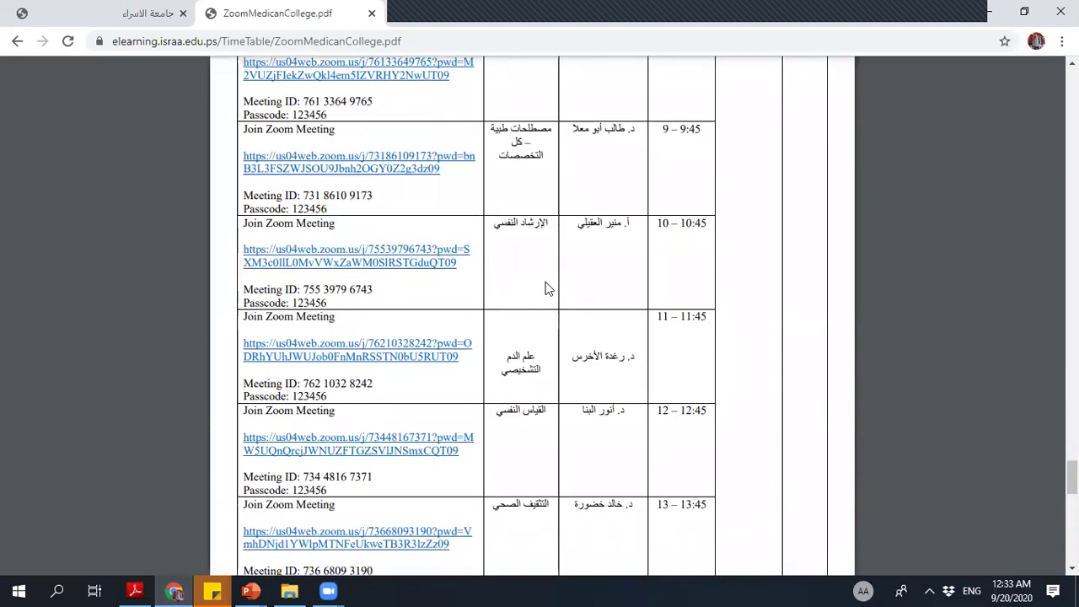
scroll(545, 276, "down", 3)
scroll(544, 278, "down", 10)
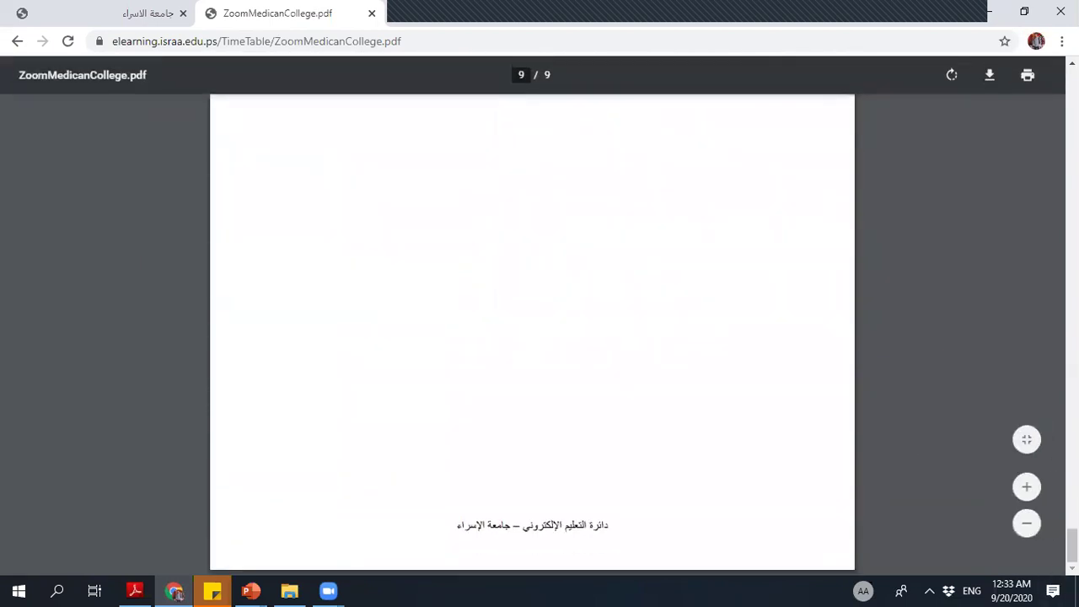
Go back to the middle of the lecture schedule and start a text search in it.
left_click_drag(1073, 547, 1073, 334)
key("ctrl+f")
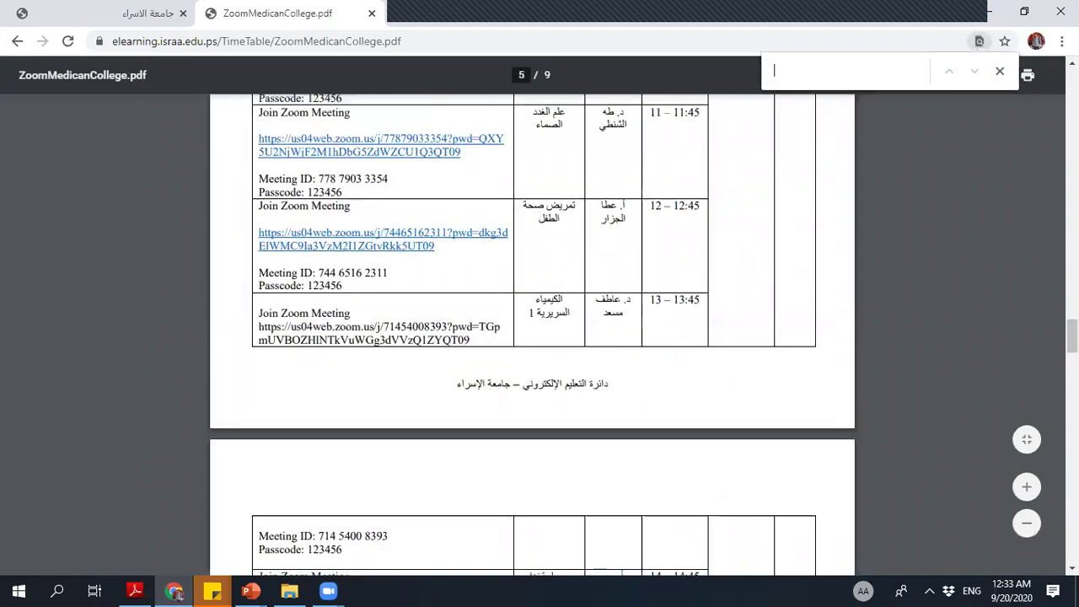
type("lw'g")
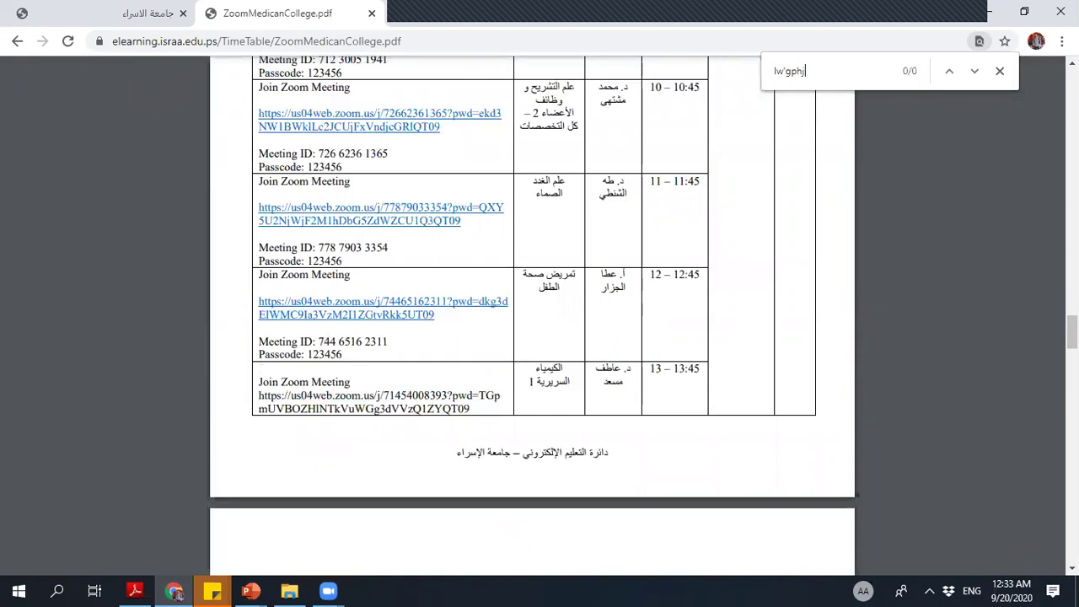
type("ph")
key("BackSpace")
key("BackSpace")
key("BackSpace")
key("BackSpace")
key("BackSpace")
key("BackSpace")
Search the schedule in Arabic for مصطلحات and go to the second match, enlarging the page for reading.
key("alt+shift")
type("م")
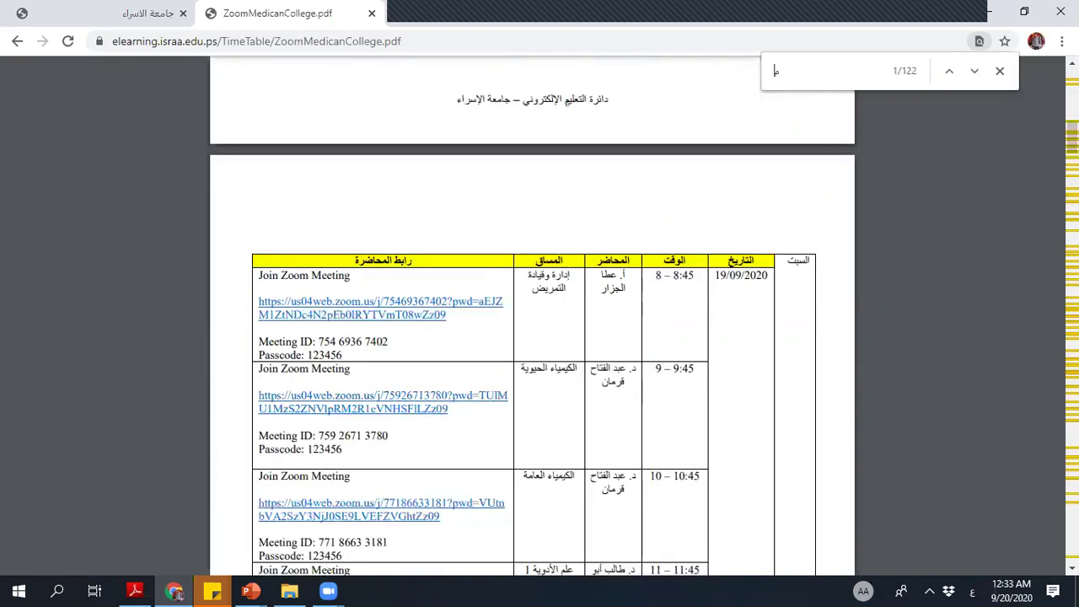
type("صطلحات")
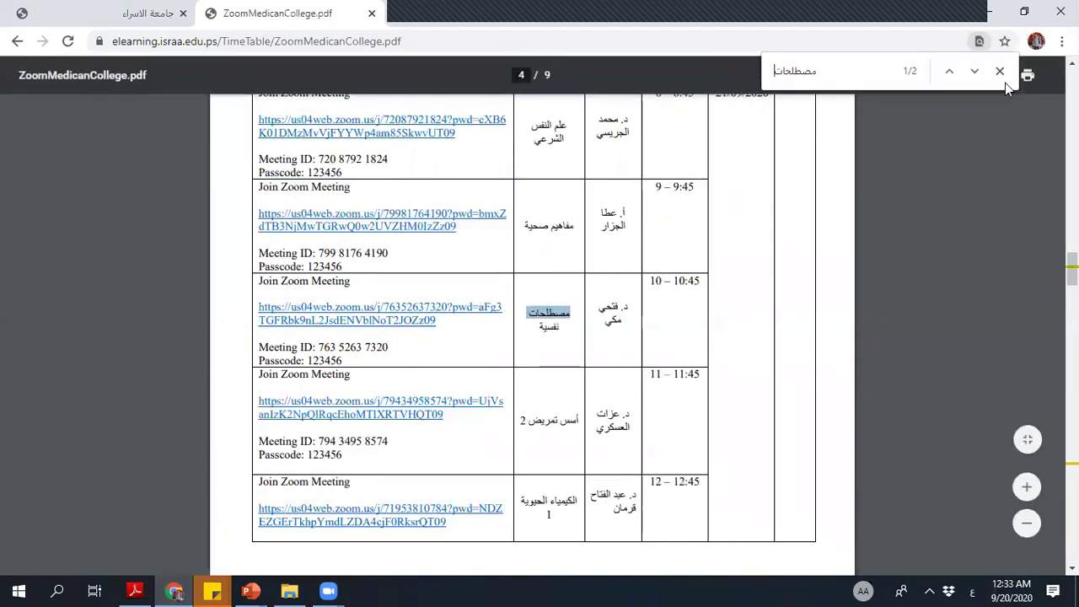
left_click(971, 72)
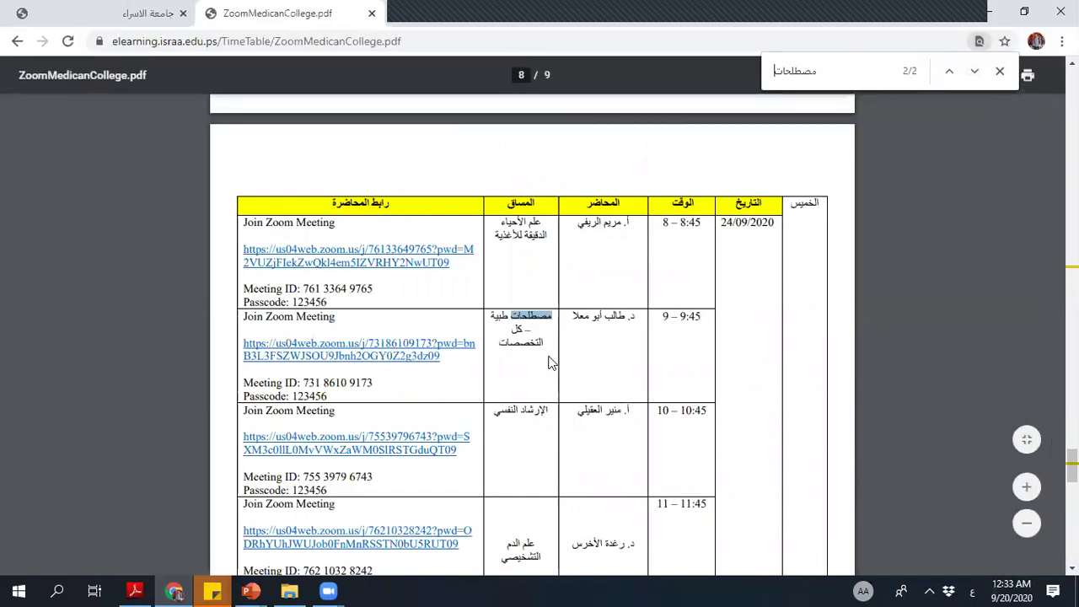
scroll(528, 341, "up", 2, "ctrl")
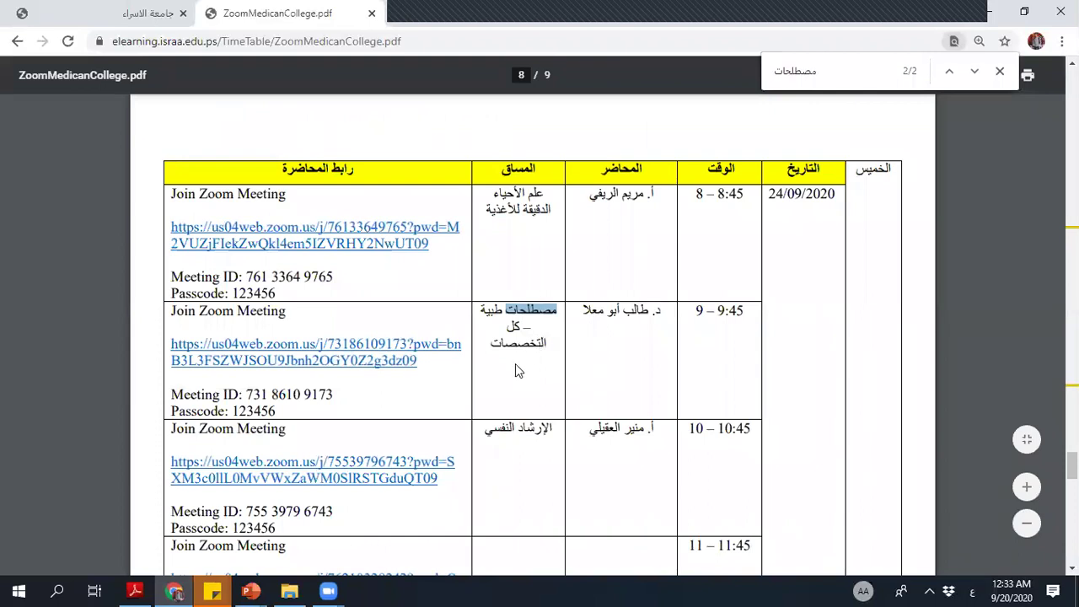
left_click(517, 364)
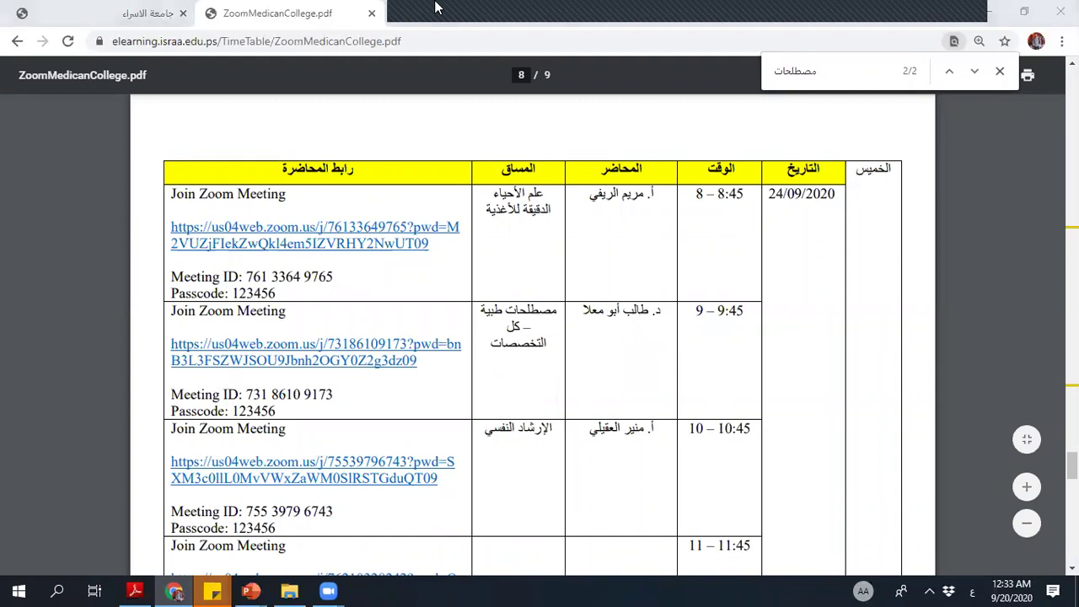
Check the day and lecturer of the مصطلحات طبية course in the student's timetable against its entry in the Zoom schedule.
key("ctrl+Tab")
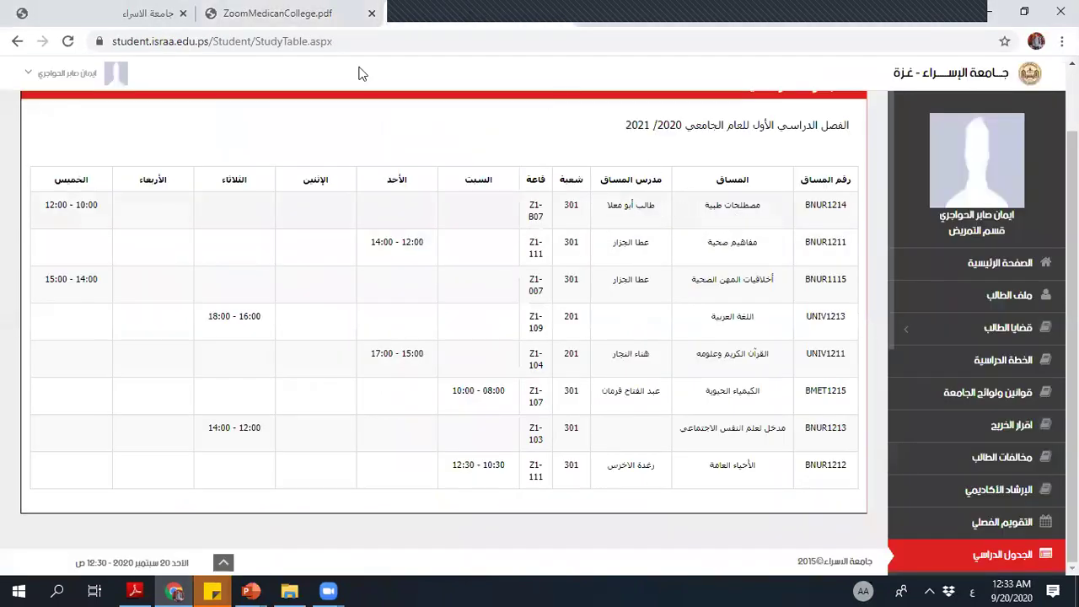
left_click(345, 13)
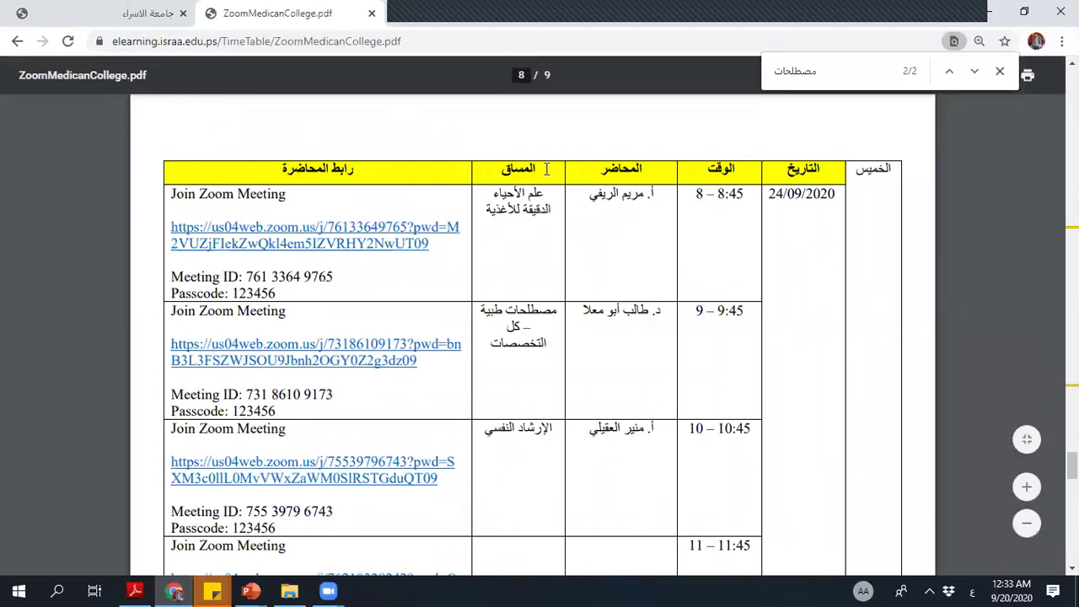
key("ctrl+Tab")
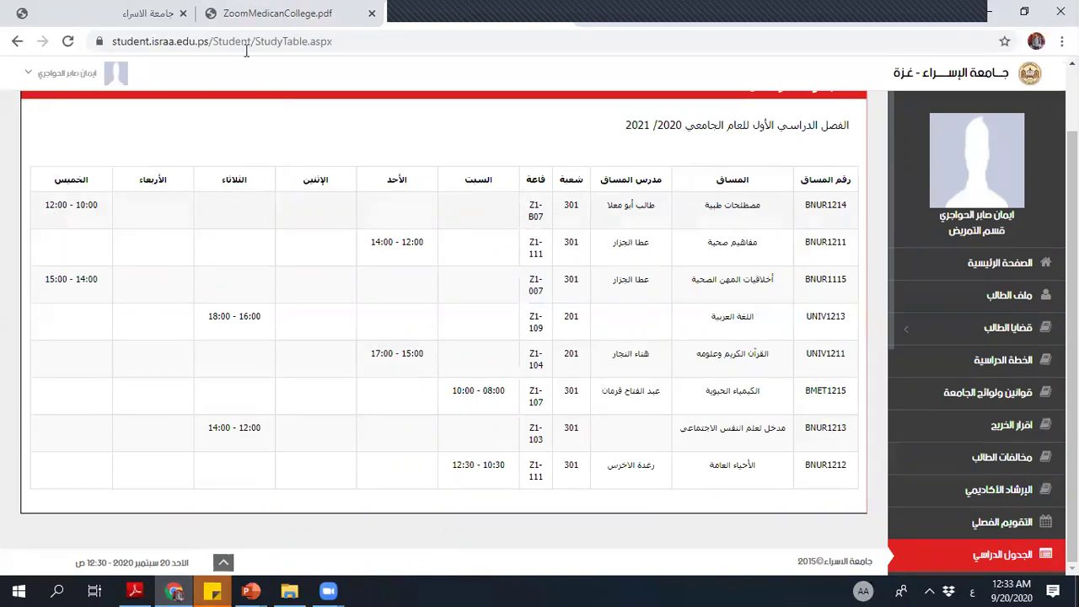
left_click(274, 17)
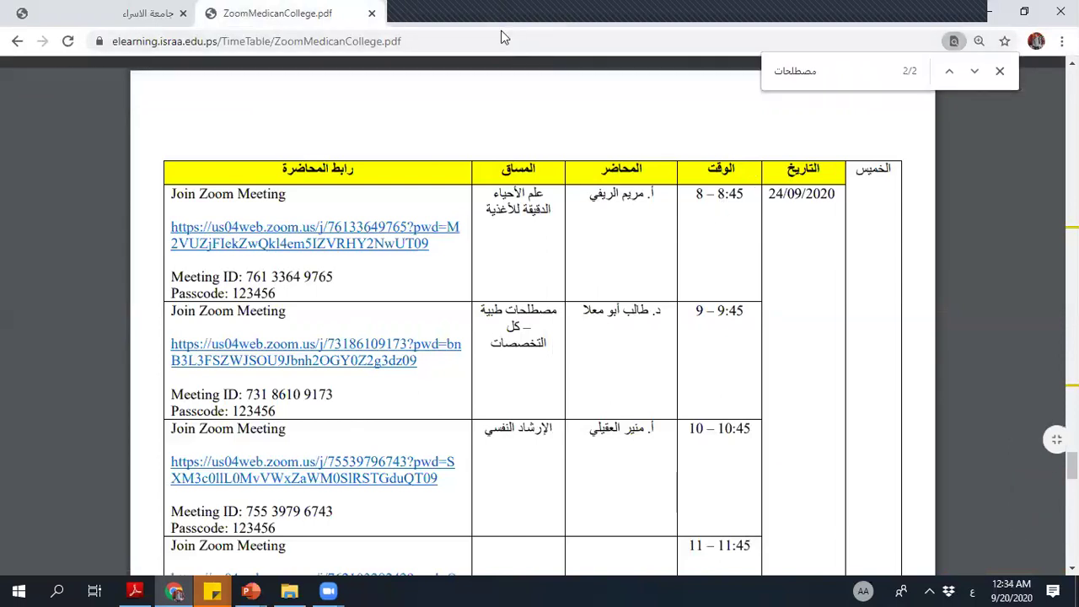
left_click(147, 12)
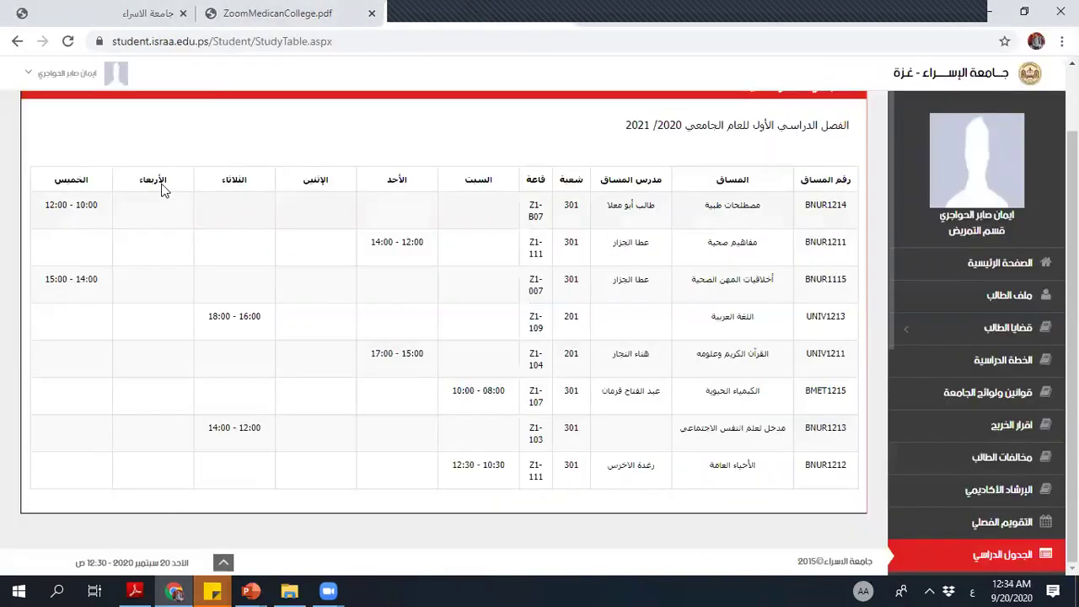
left_click(294, 10)
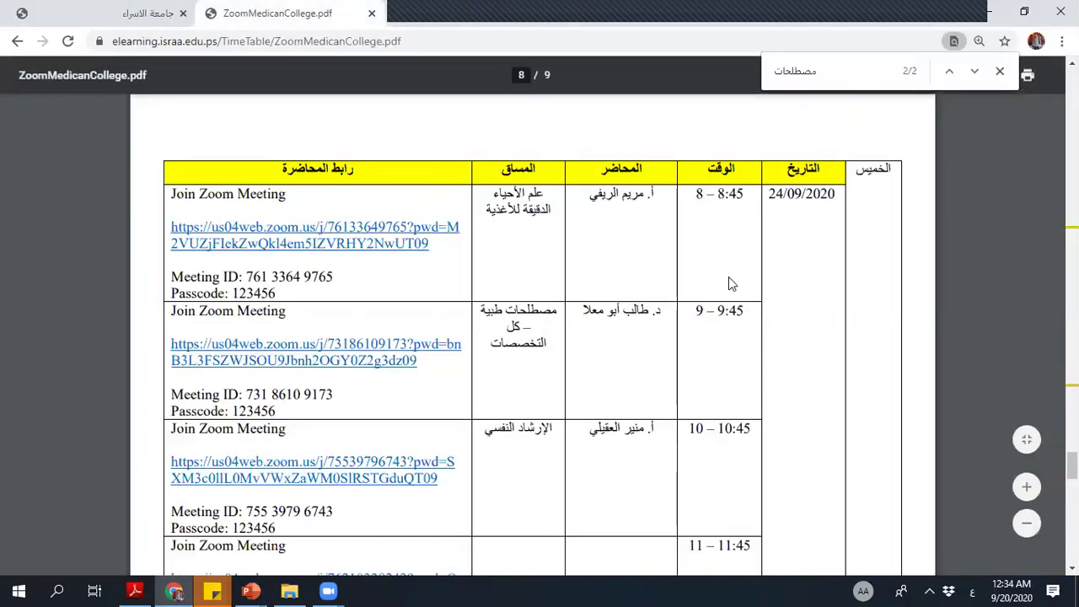
Open the Zoom meeting link of the Thursday 9 – 9:45 مصطلحات طبية lecture.
scroll(730, 281, "down", 1)
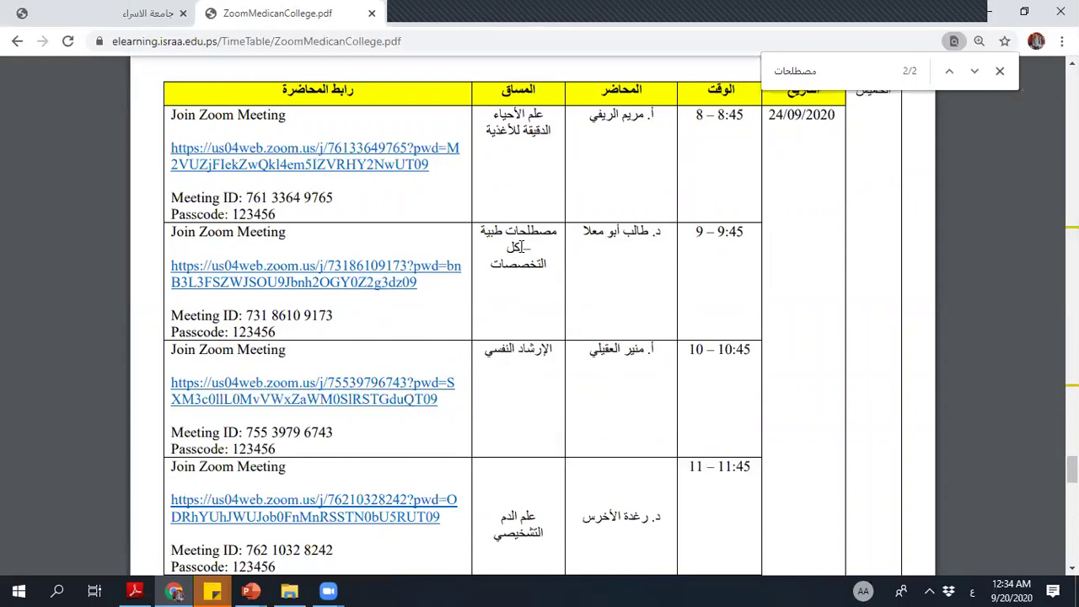
left_click(400, 271)
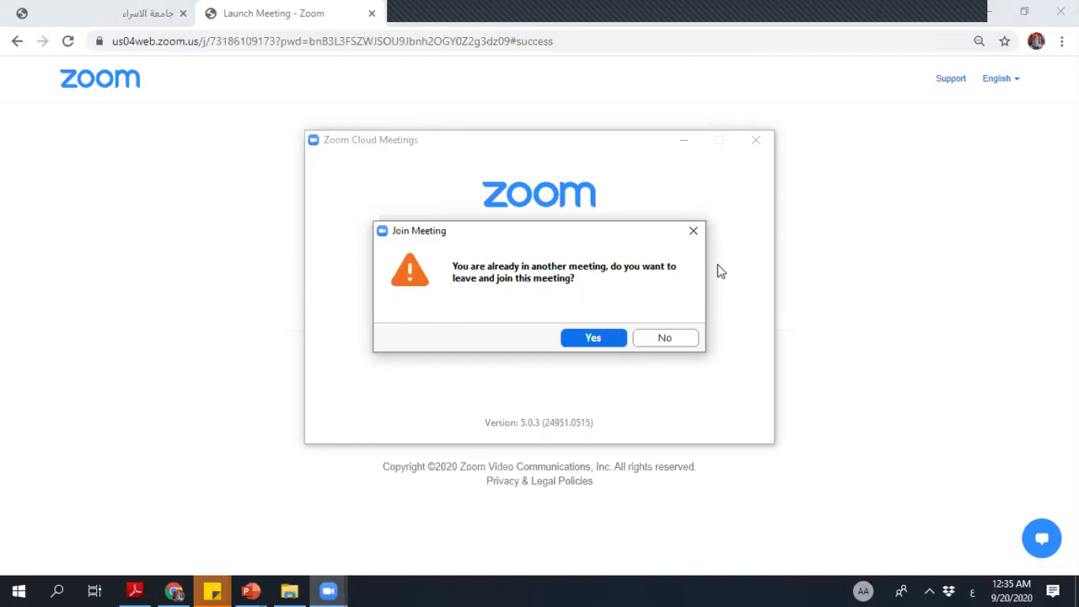
left_click(460, 7)
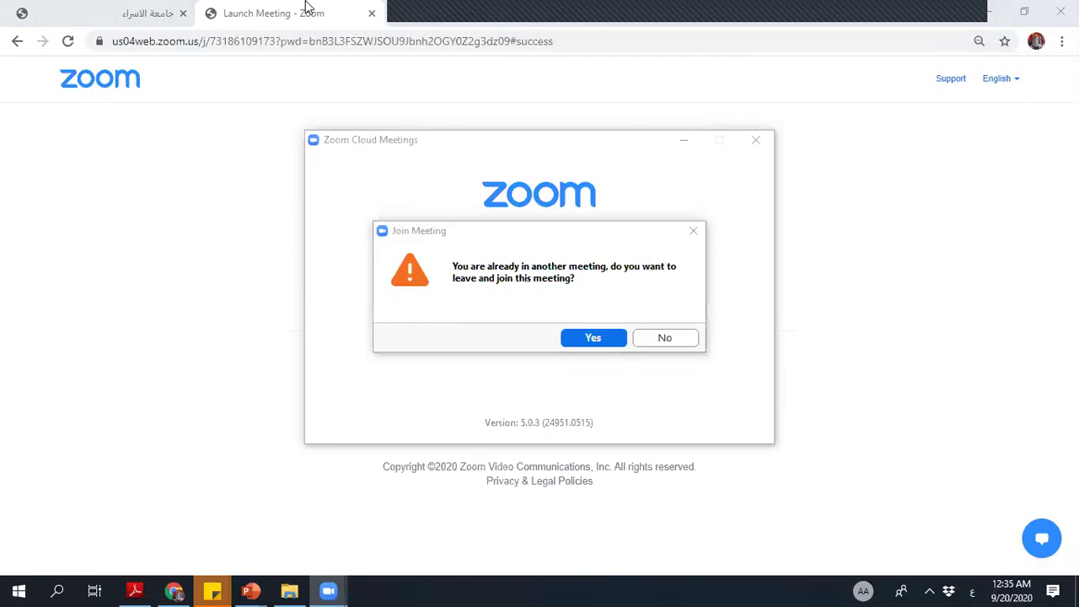
Return from the Zoom launch page to the student's timetable.
left_click(92, 7)
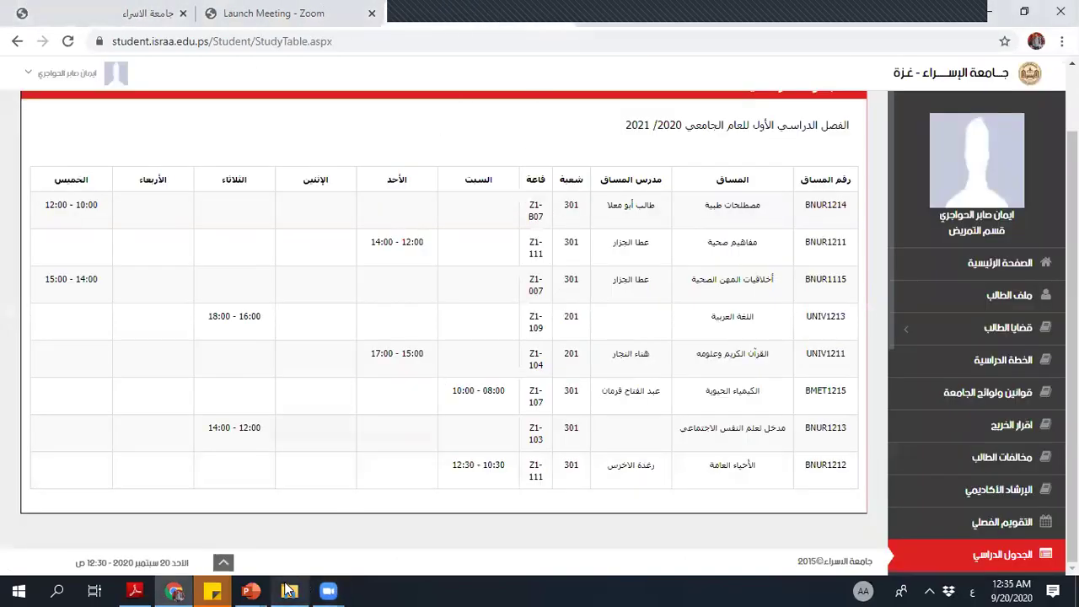
left_click(285, 10)
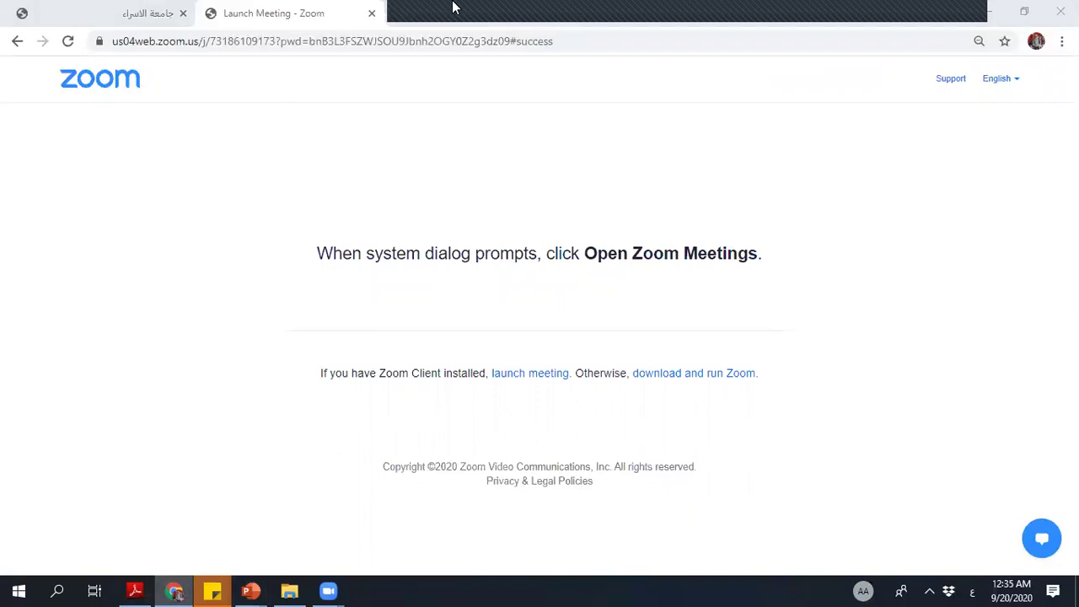
left_click(493, 18)
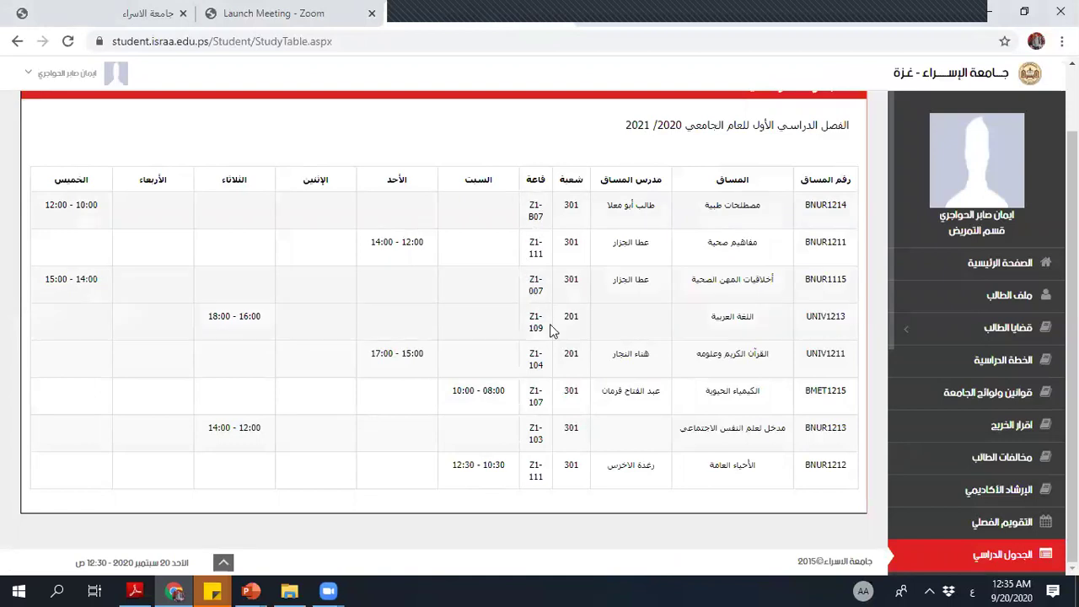
left_click(279, 12)
left_click(131, 12)
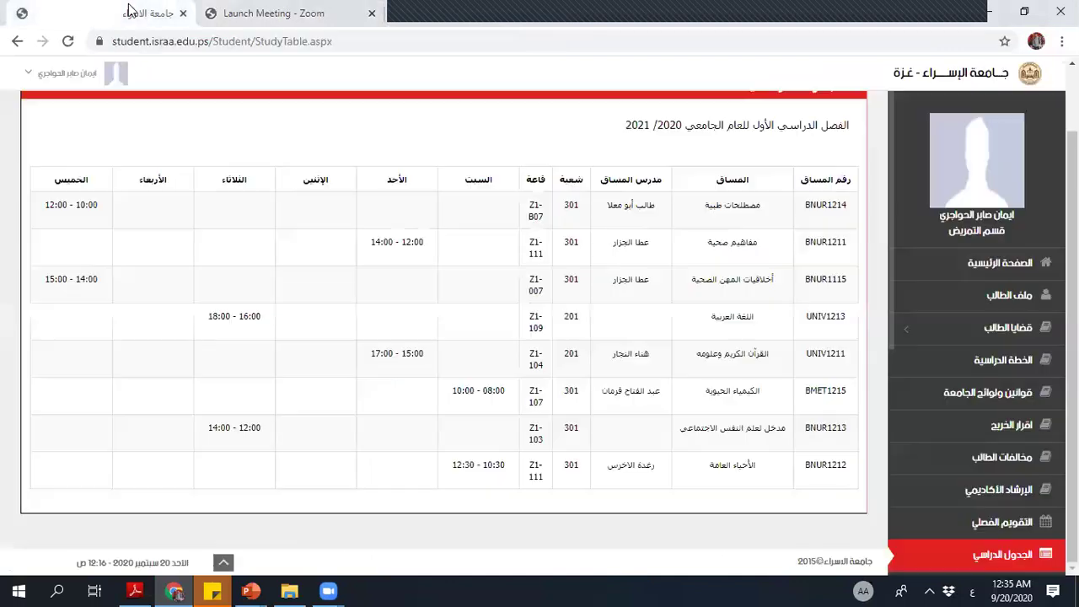
scroll(413, 198, "up", 1)
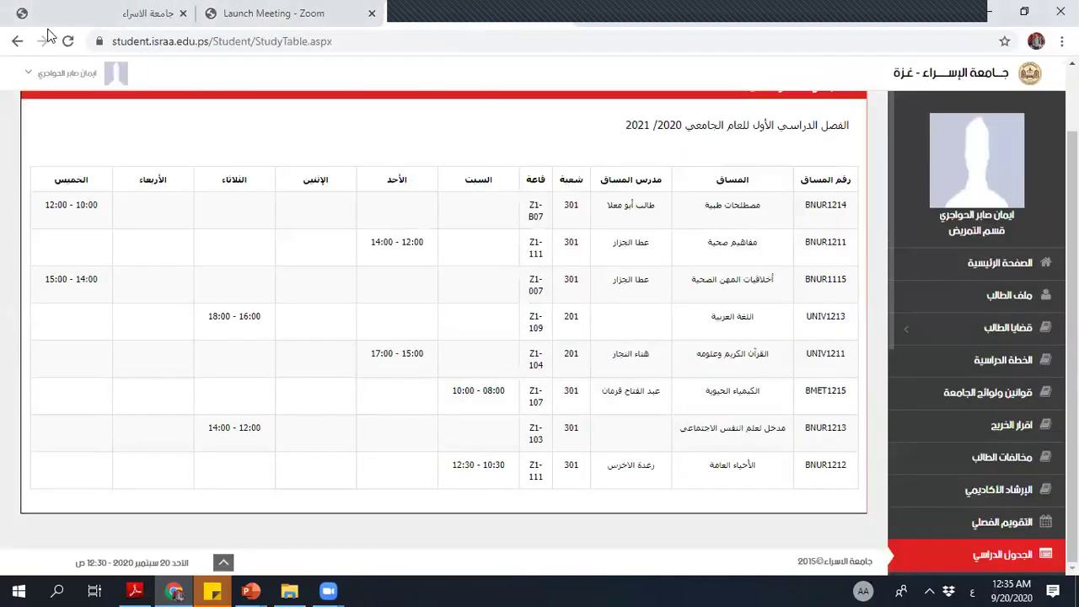
Go to the university's e-learning portal at elearning.israa.edu.ps/Login.aspx.
left_click(145, 42)
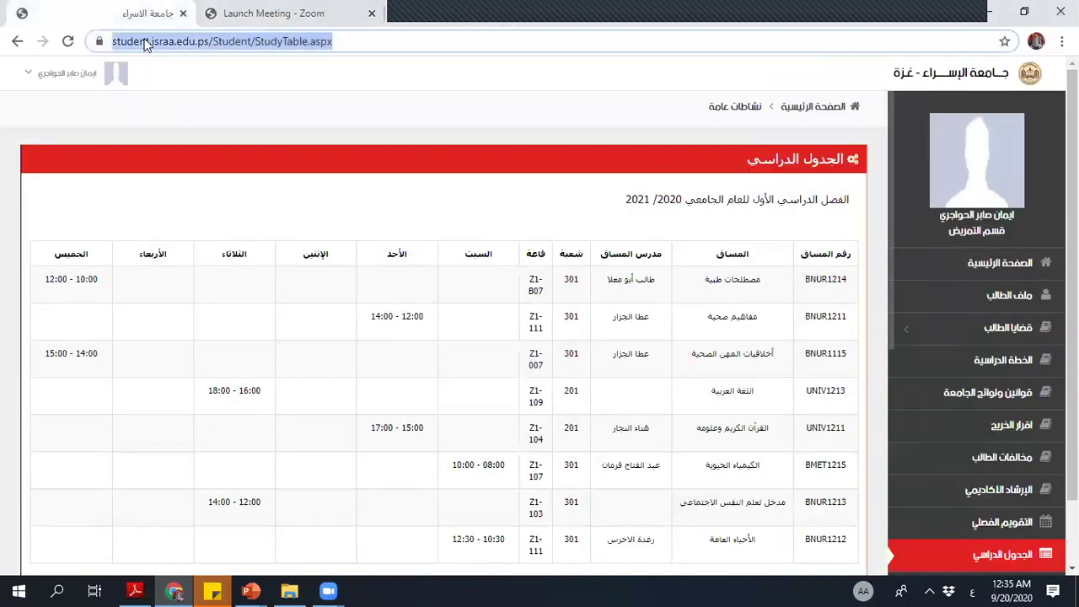
type("نت")
key("BackSpace")
key("BackSpace")
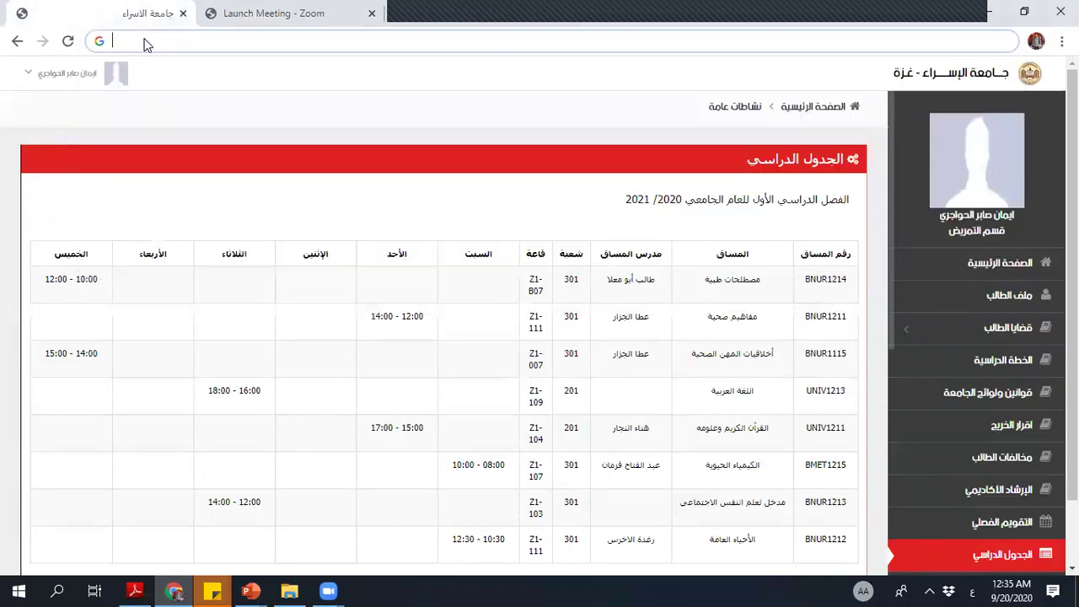
key("alt+shift")
type("el")
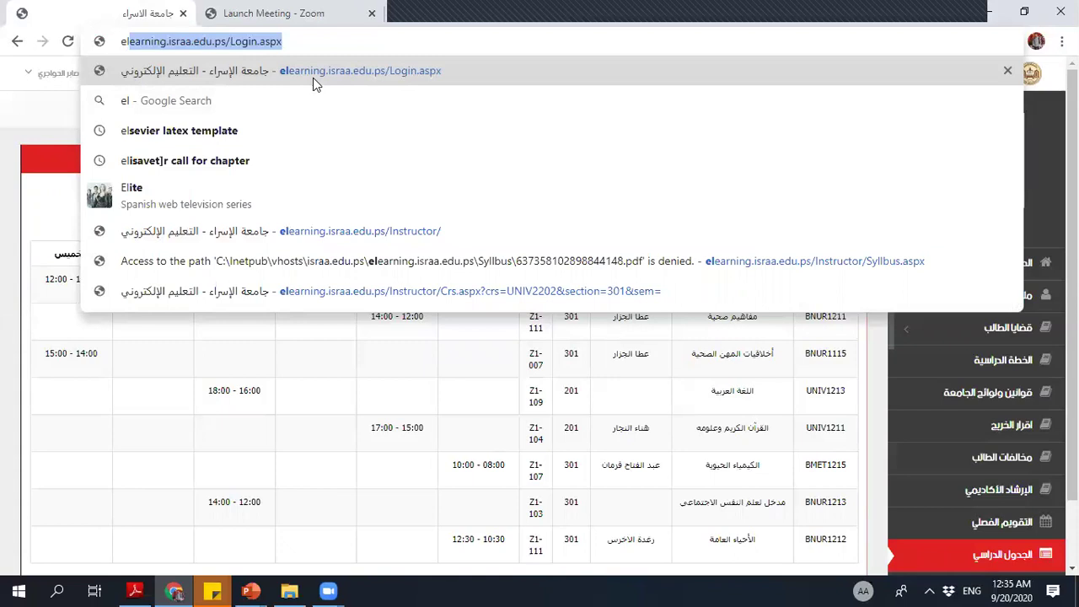
left_click(378, 74)
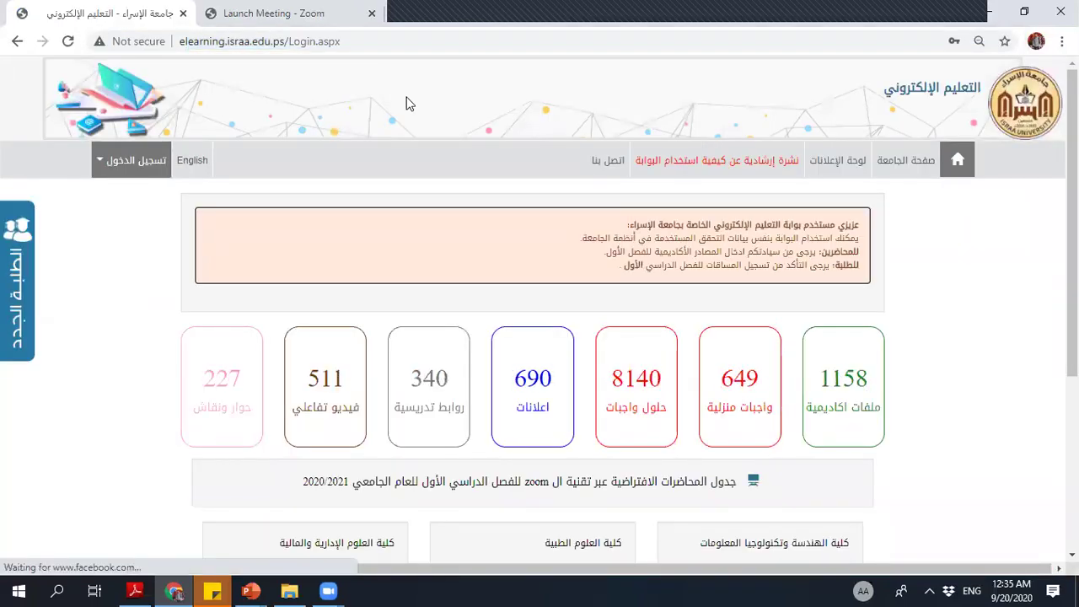
Open the Zoom lecture schedule of كلية الهندسة وتكنولوجيا المعلومات and look through its first pages.
scroll(563, 224, "down", 1)
scroll(579, 224, "down", 3)
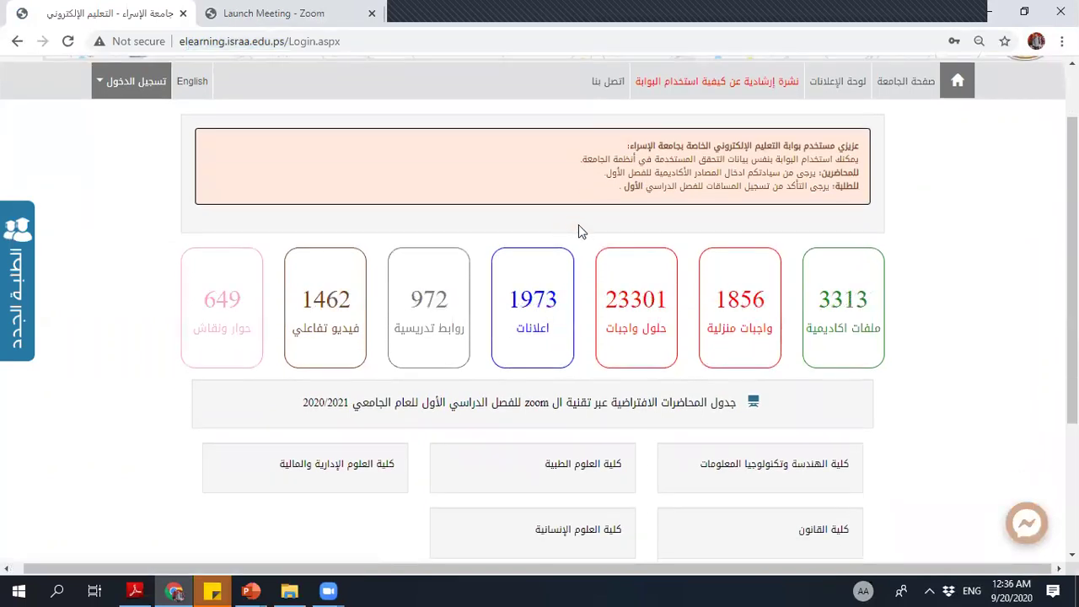
scroll(604, 230, "down", 1)
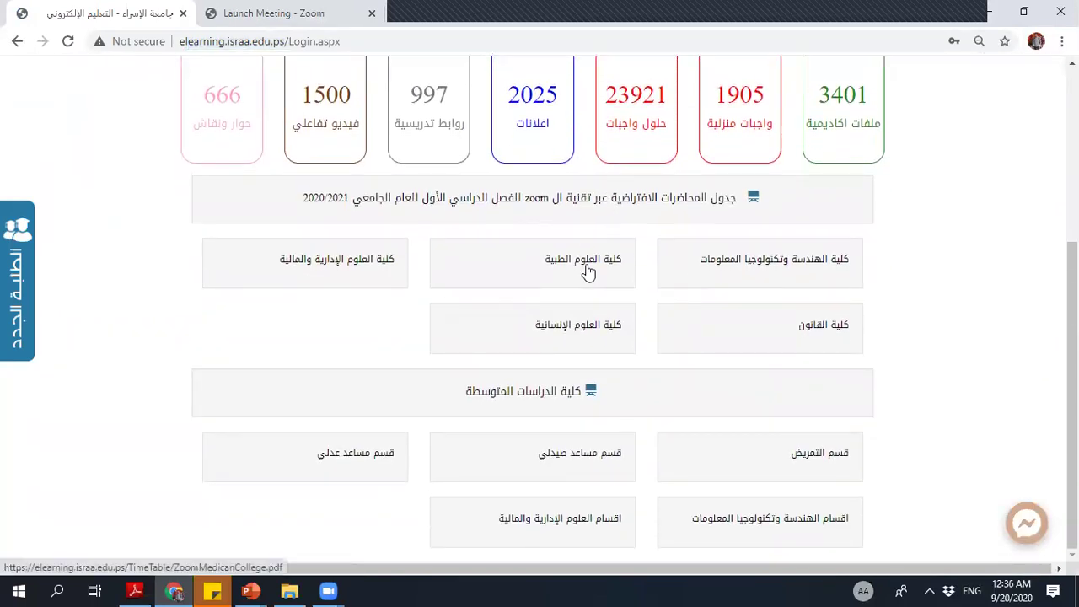
left_click(783, 264)
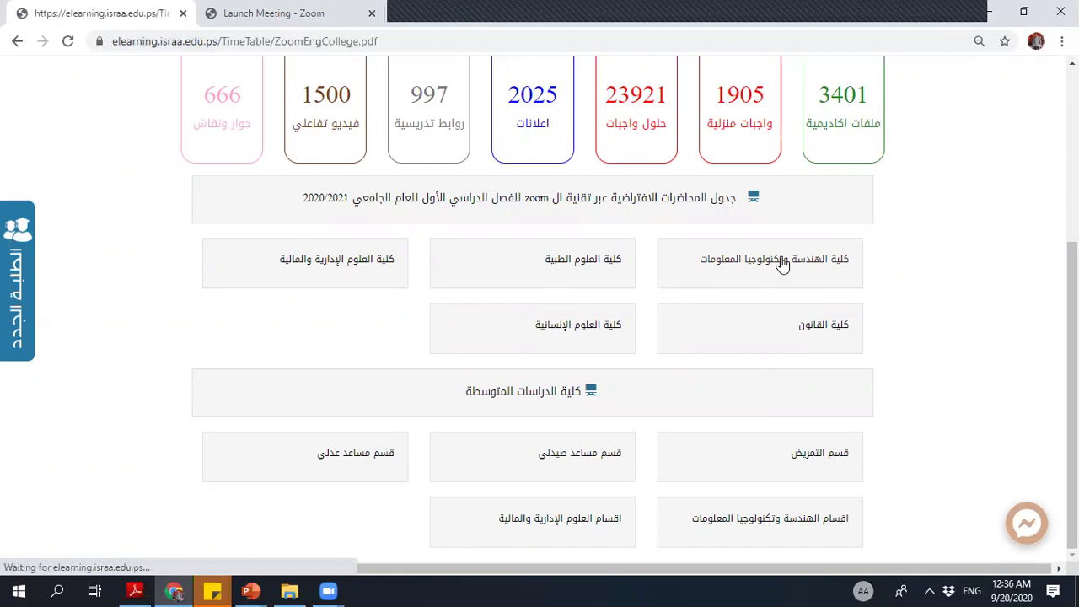
scroll(593, 193, "down", 6)
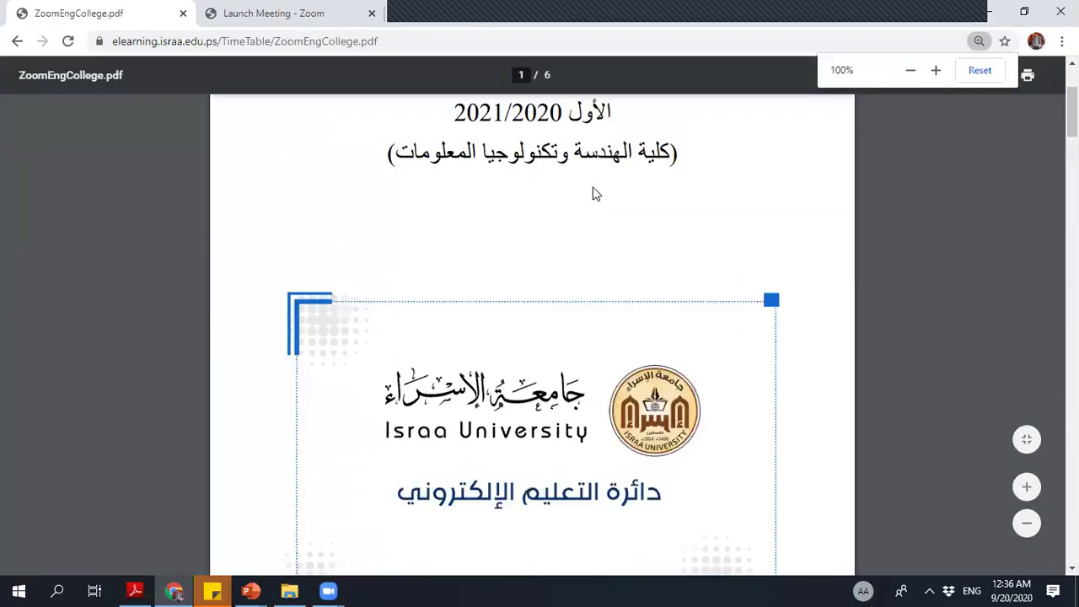
scroll(595, 186, "down", 12)
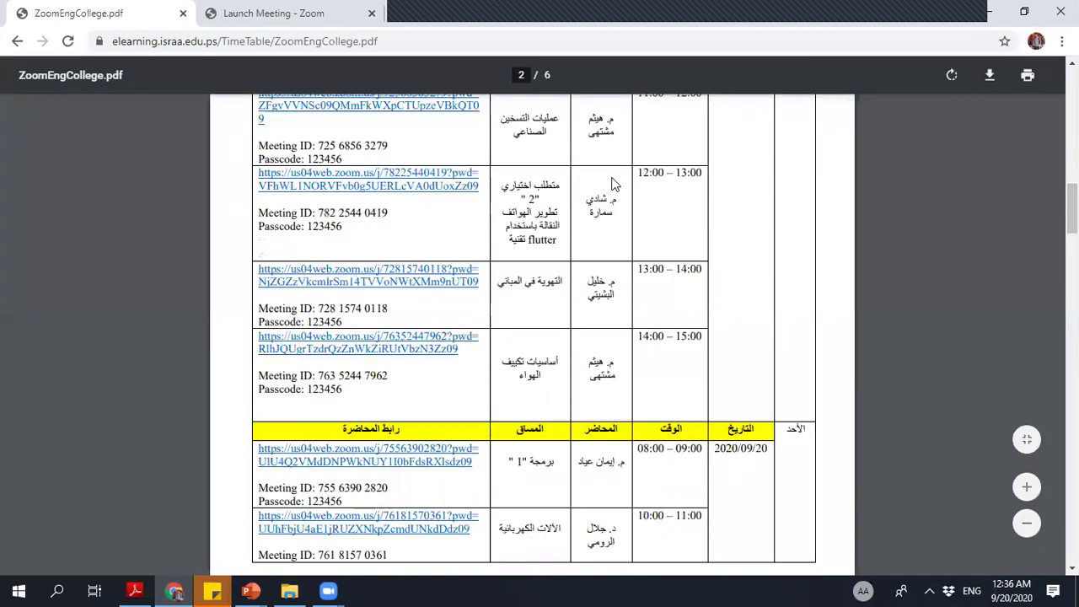
scroll(555, 343, "down", 3)
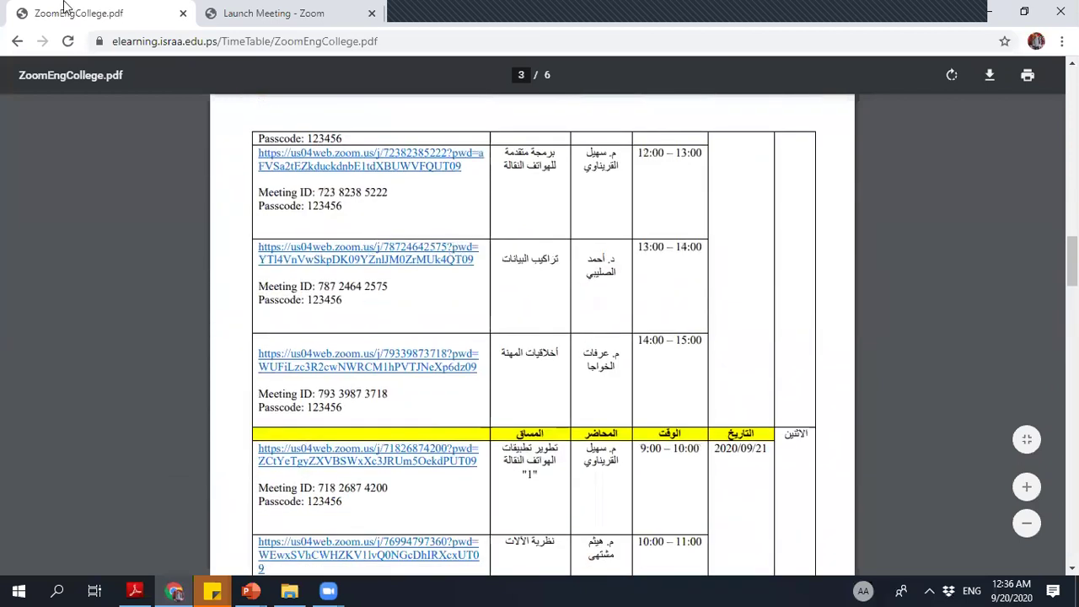
Go back to the portal, open the اقسام العلوم الإدارية والمالية diploma Zoom schedule and look through its daily lectures.
left_click(17, 40)
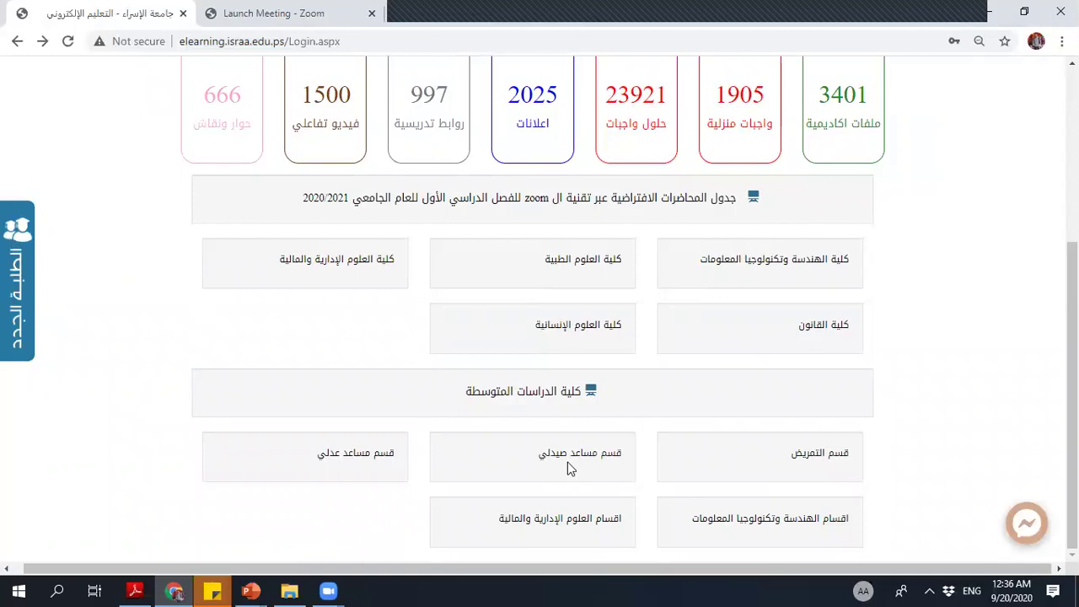
left_click(577, 529)
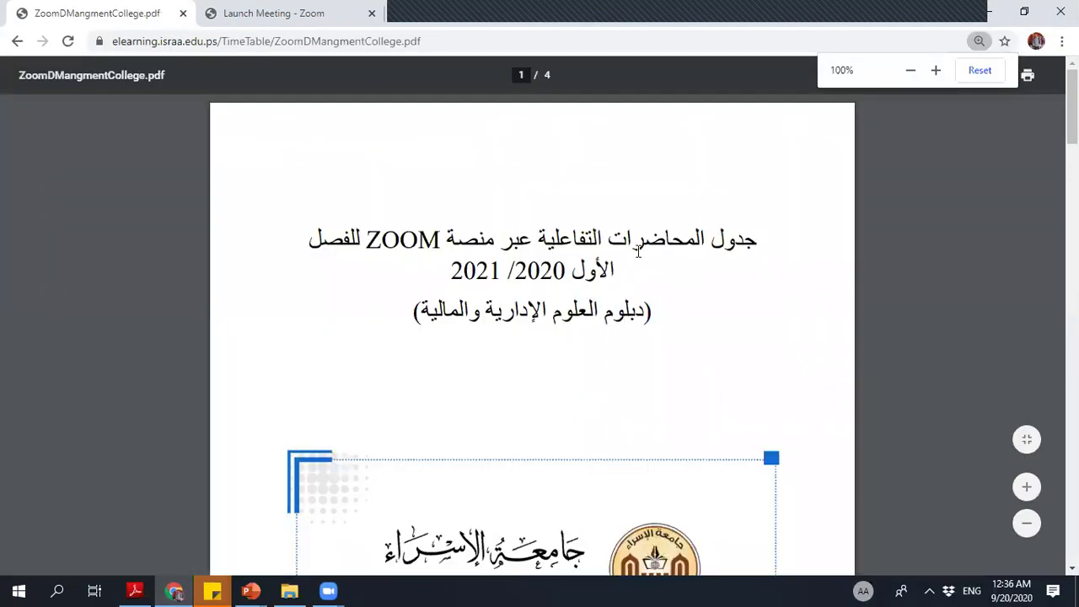
scroll(439, 211, "down", 5)
scroll(462, 272, "down", 9)
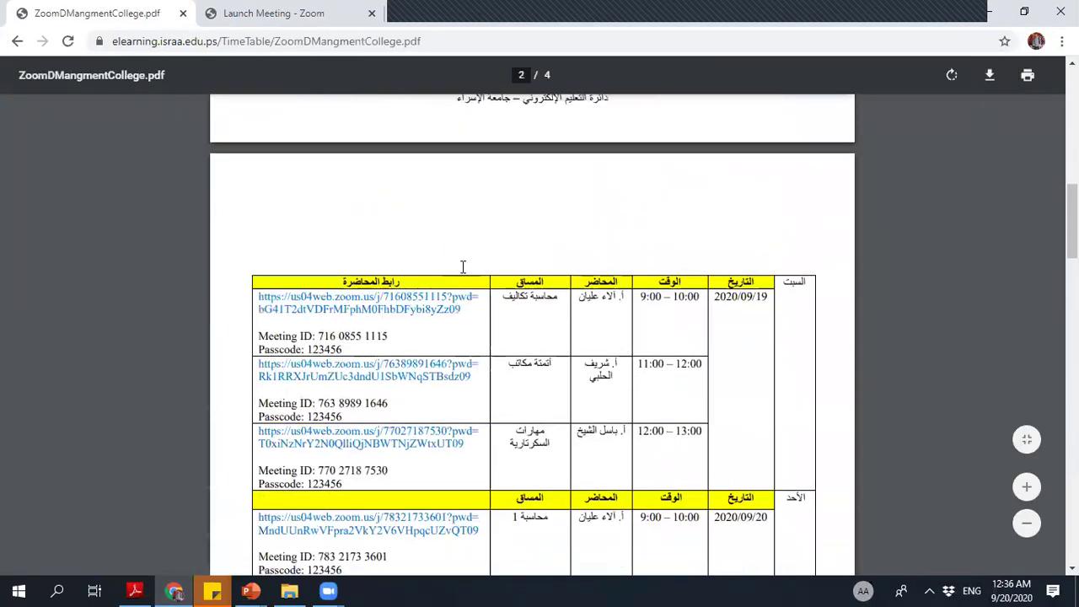
scroll(462, 269, "down", 3)
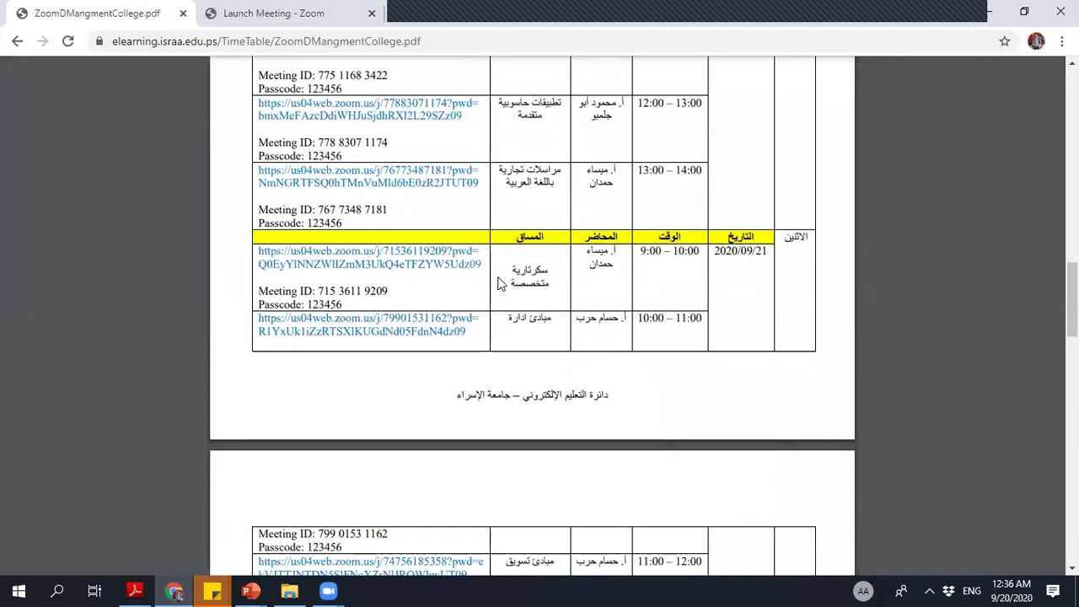
scroll(500, 285, "down", 1)
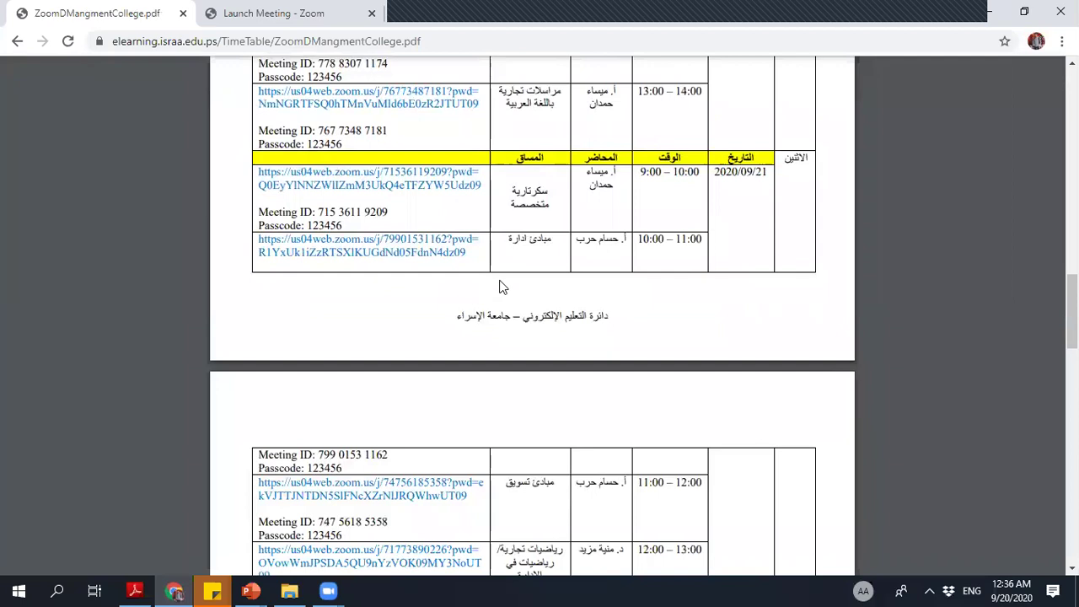
scroll(501, 287, "down", 5)
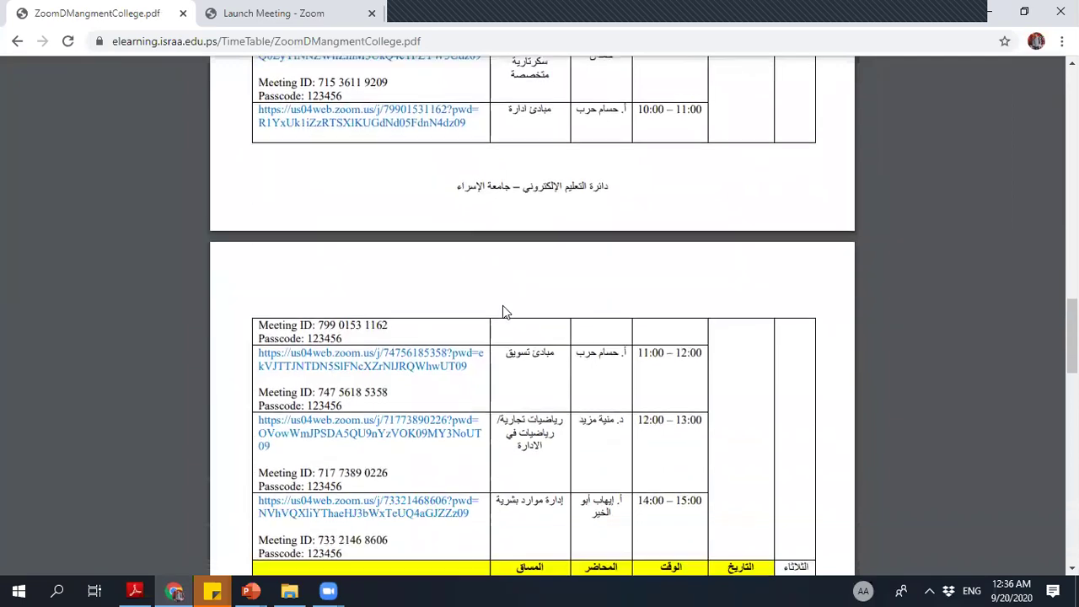
scroll(536, 236, "down", 3)
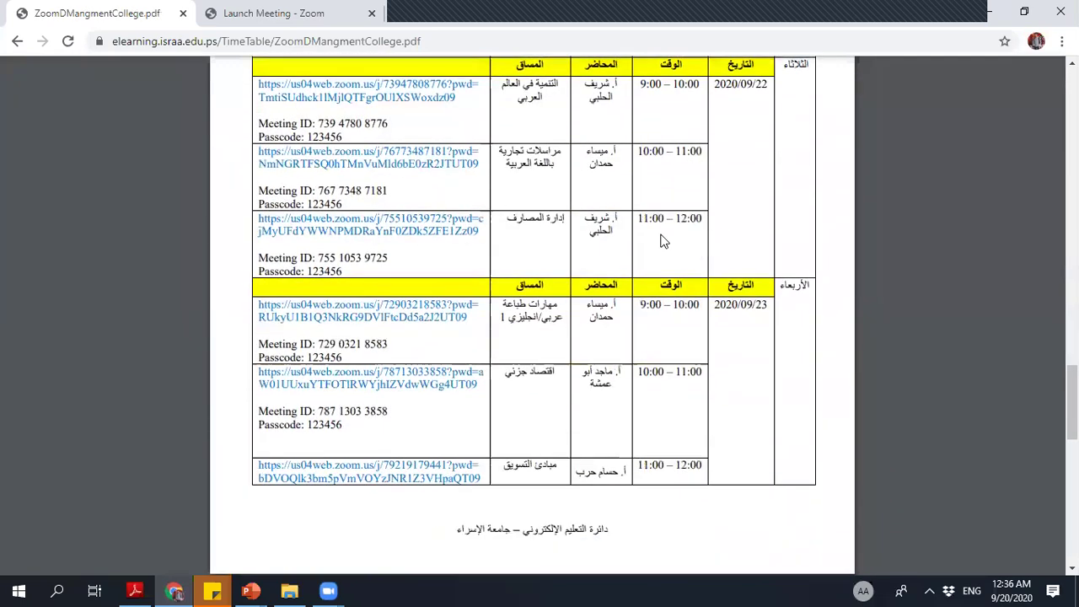
Return to the portal's home page and look over the college and diploma schedule sections and the login area.
left_click(15, 44)
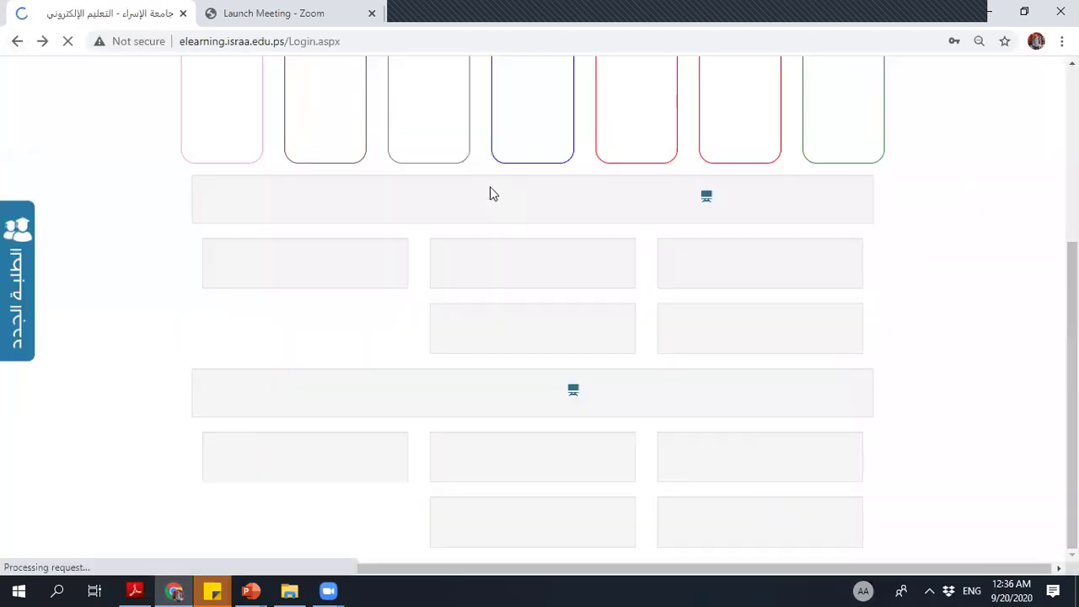
scroll(502, 199, "down", 1)
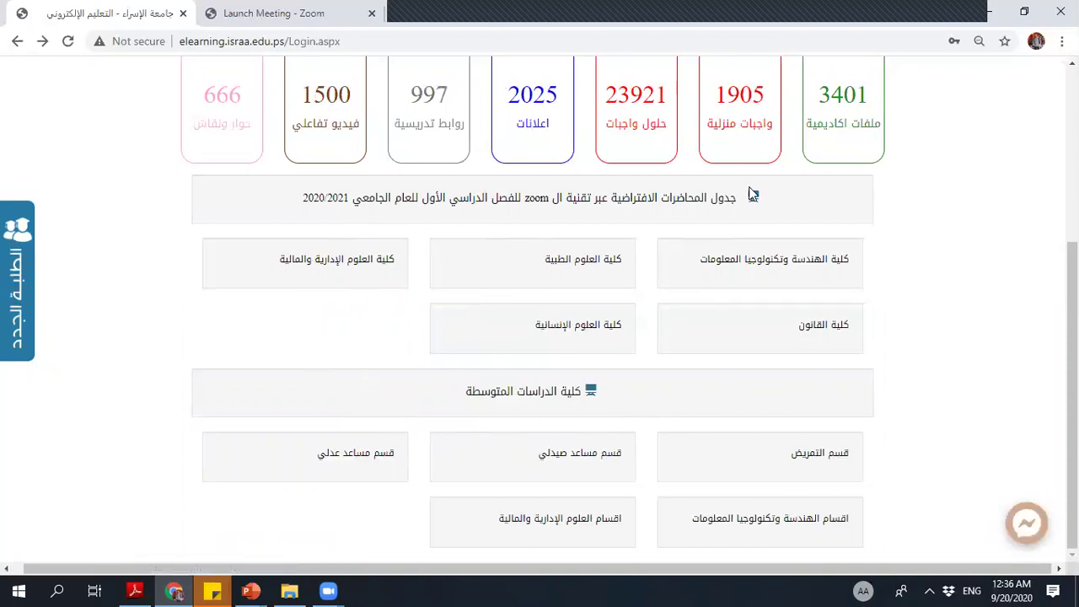
scroll(650, 222, "up", 2)
scroll(438, 340, "down", 1)
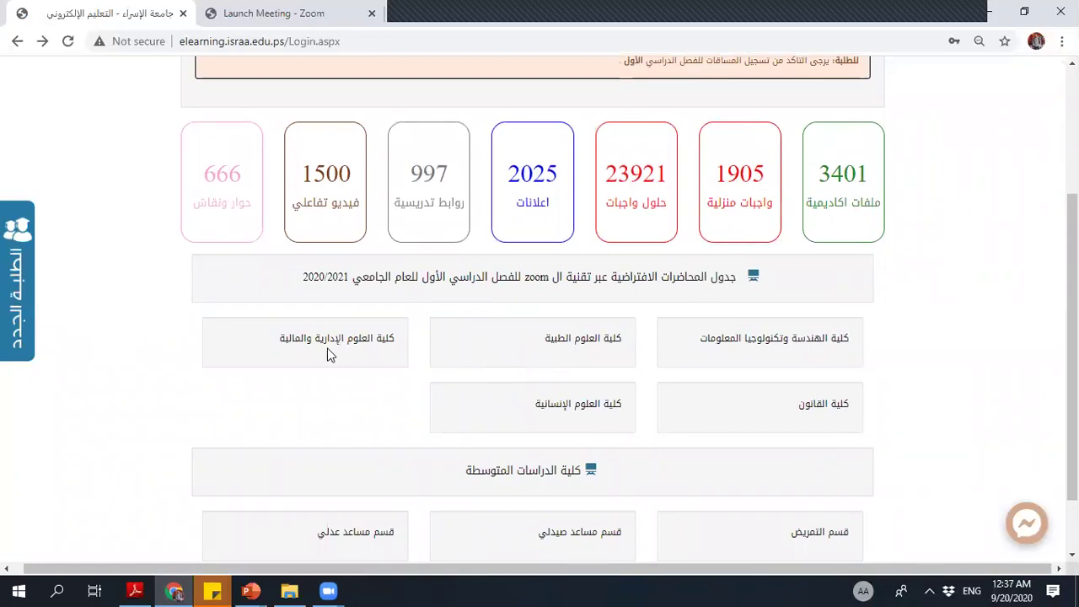
scroll(328, 354, "up", 3)
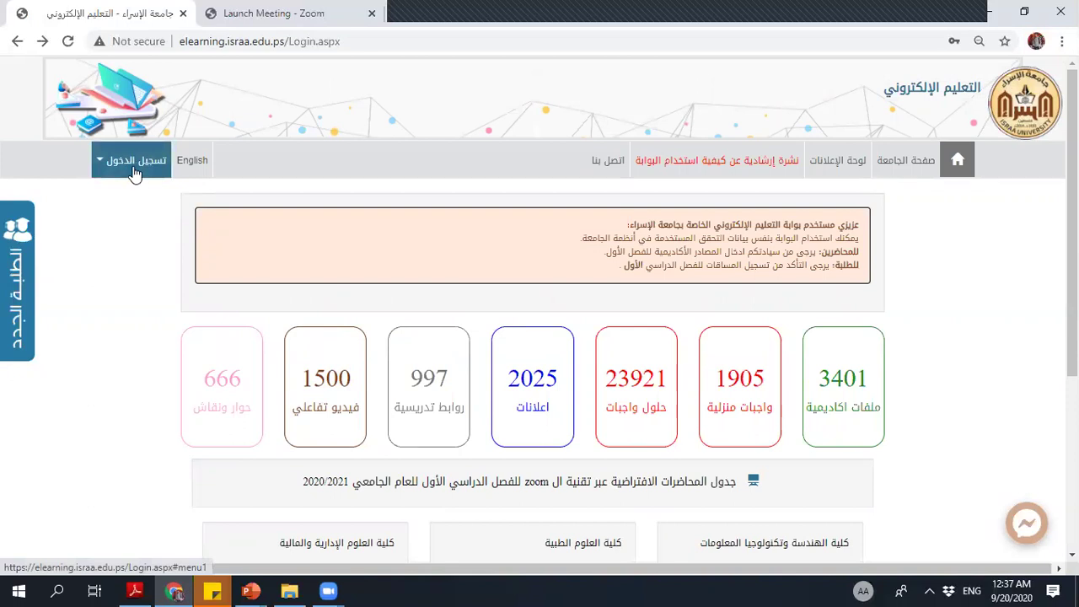
scroll(234, 179, "down", 1)
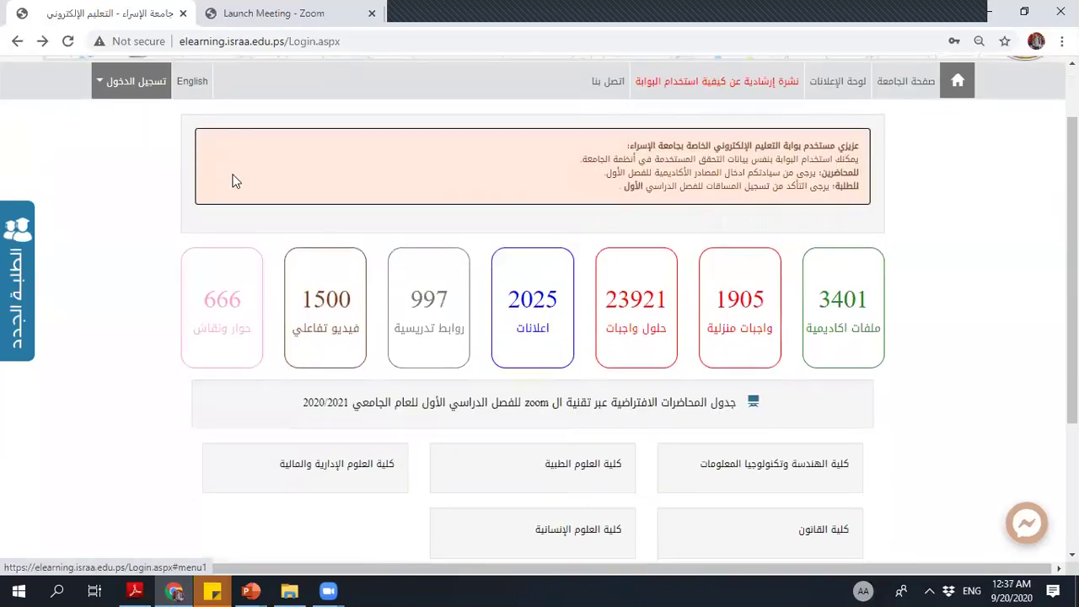
Show the e-learning support team's Messenger chat window and minimize it again.
left_click(1027, 525)
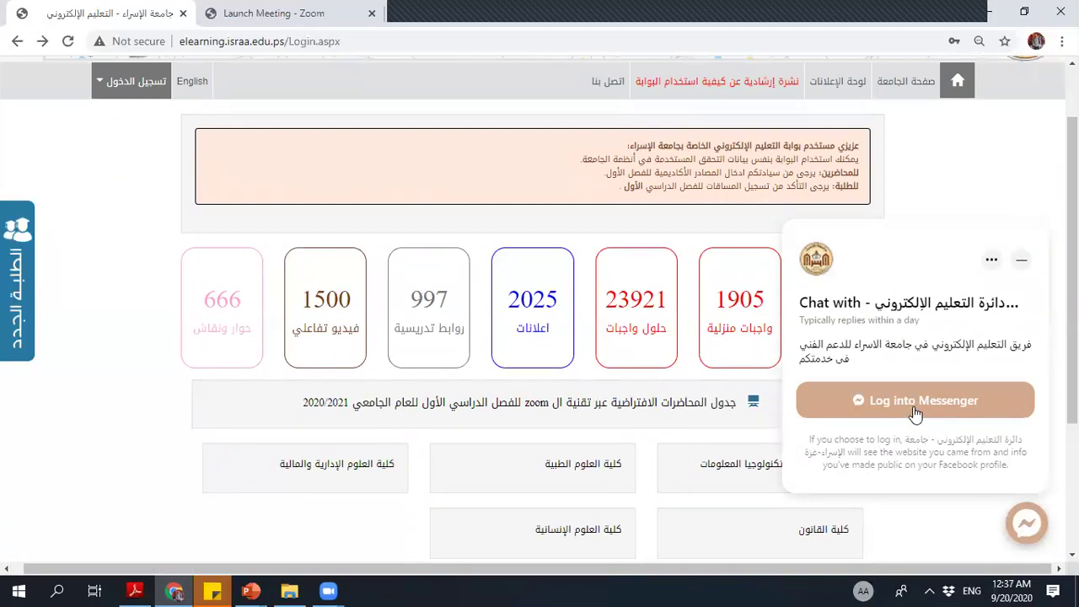
left_click(1022, 261)
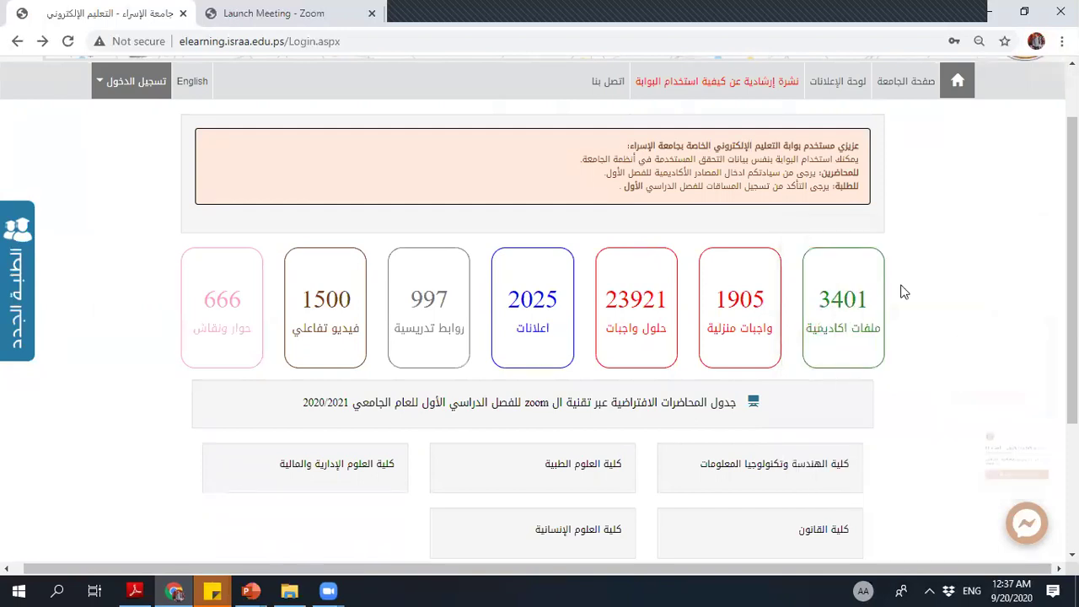
scroll(815, 303, "up", 2)
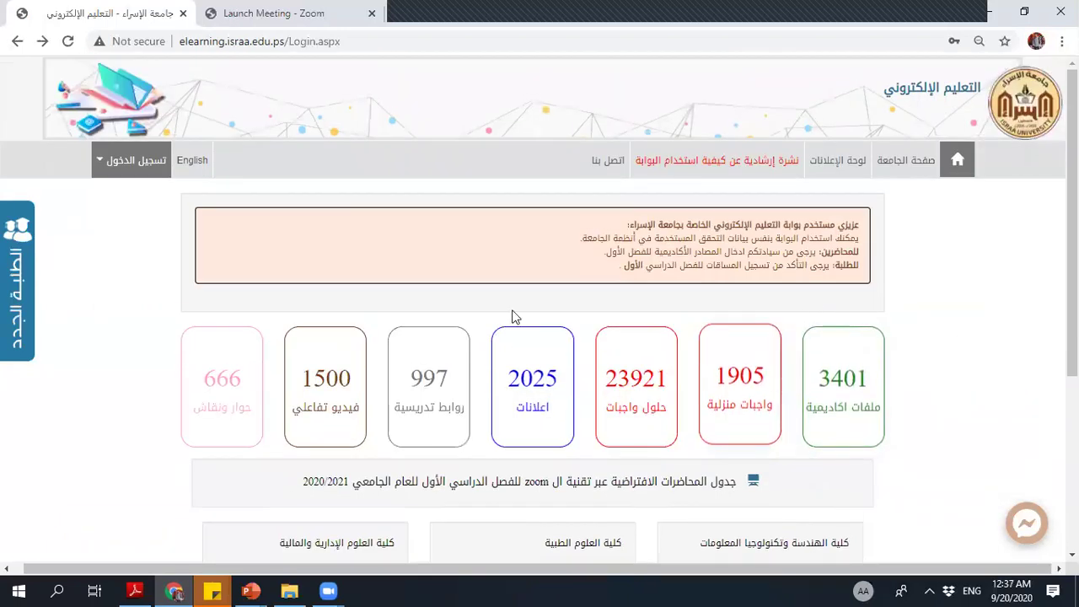
Log in to the student portal with the saved student number and account password.
left_click(145, 160)
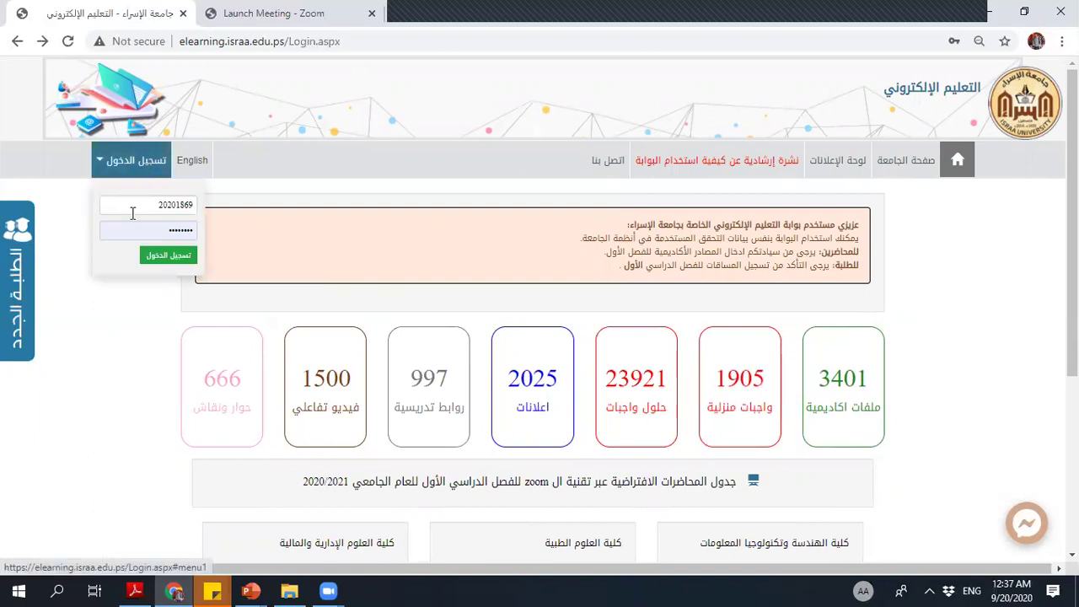
left_click(116, 205)
left_click_drag(117, 205, 193, 205)
left_click(135, 161)
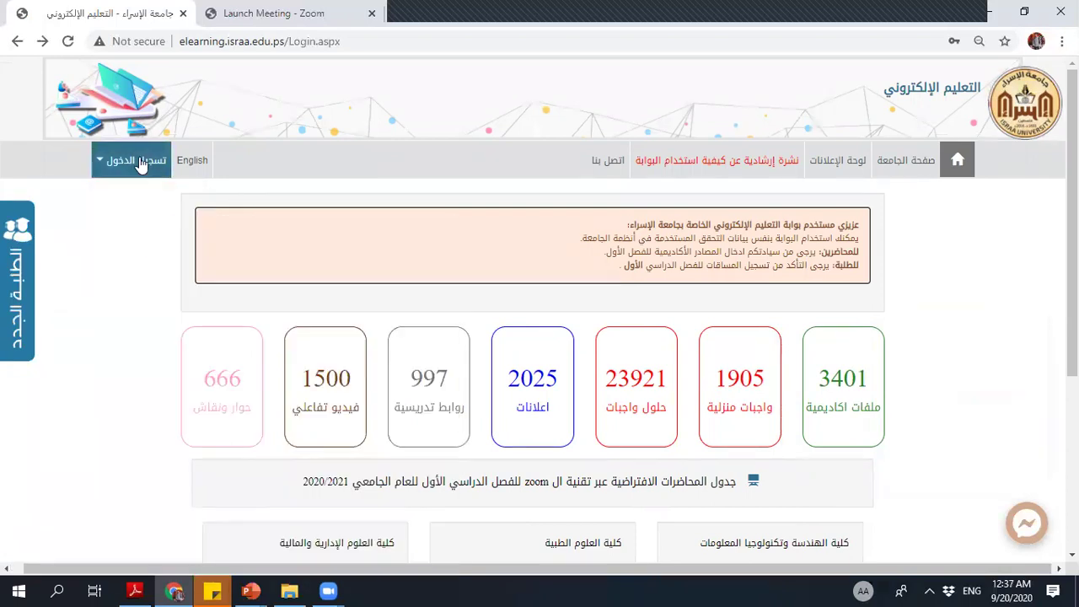
left_click(135, 161)
double_click(142, 210)
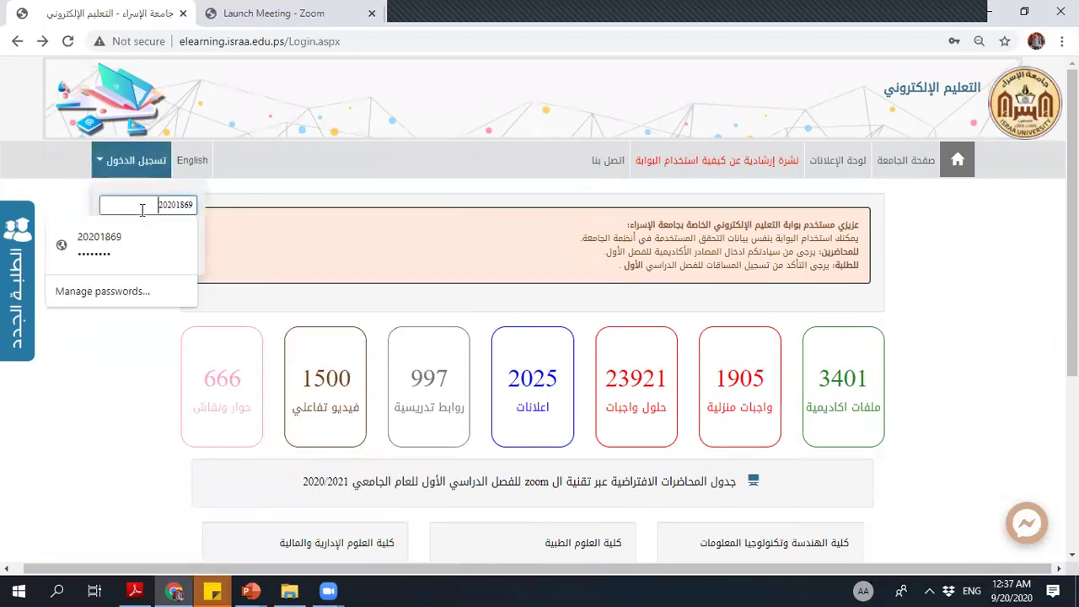
key("BackSpace")
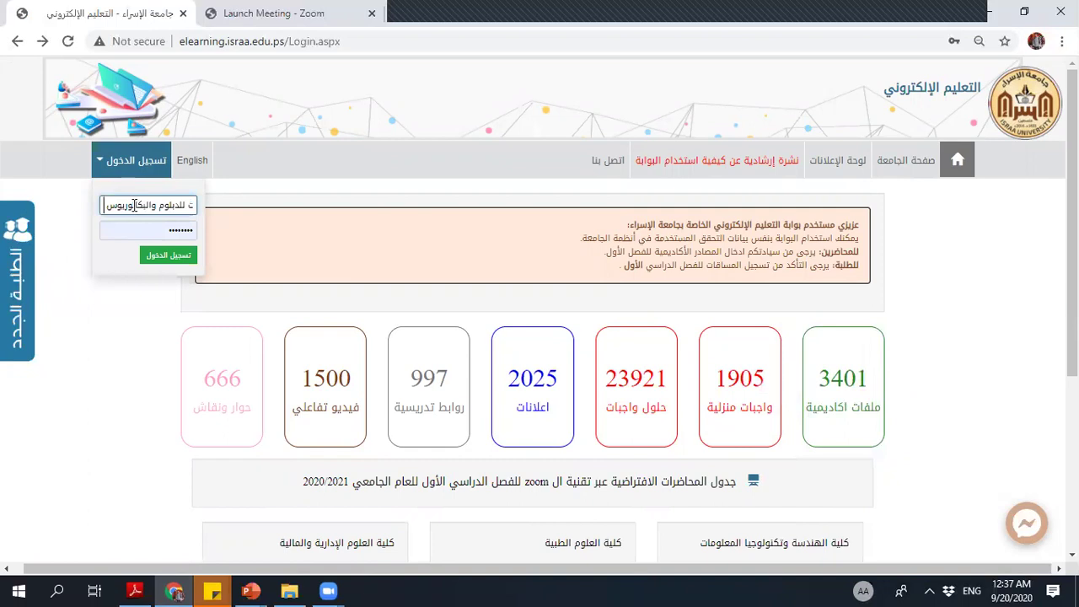
left_click(135, 205)
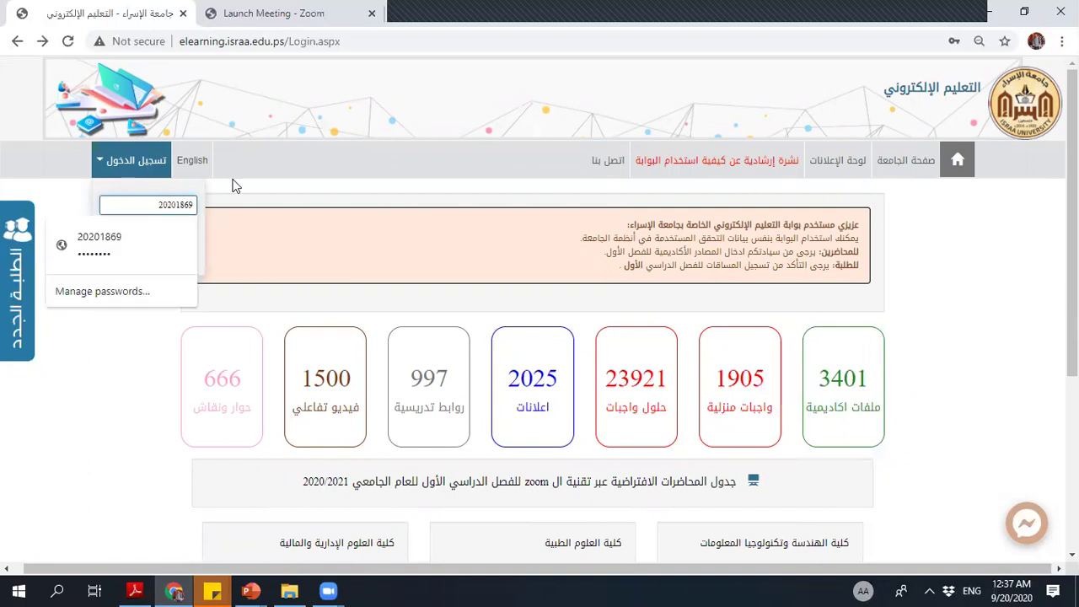
left_click(135, 236)
left_click(164, 258)
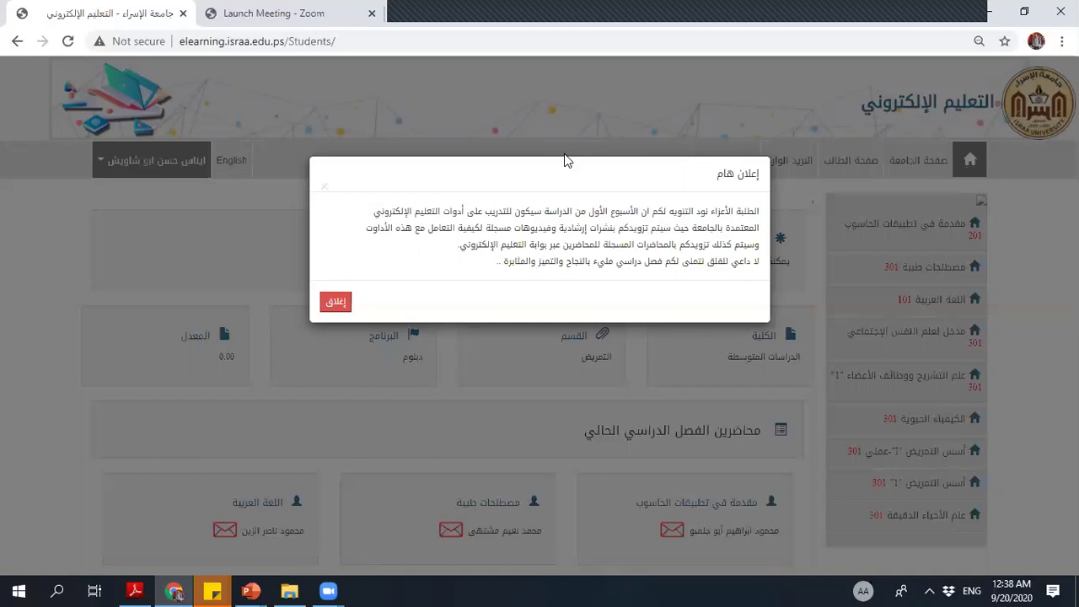
Close the important announcement and look over the student home page's college, department, program and average details and current-semester lecturers.
left_click(335, 303)
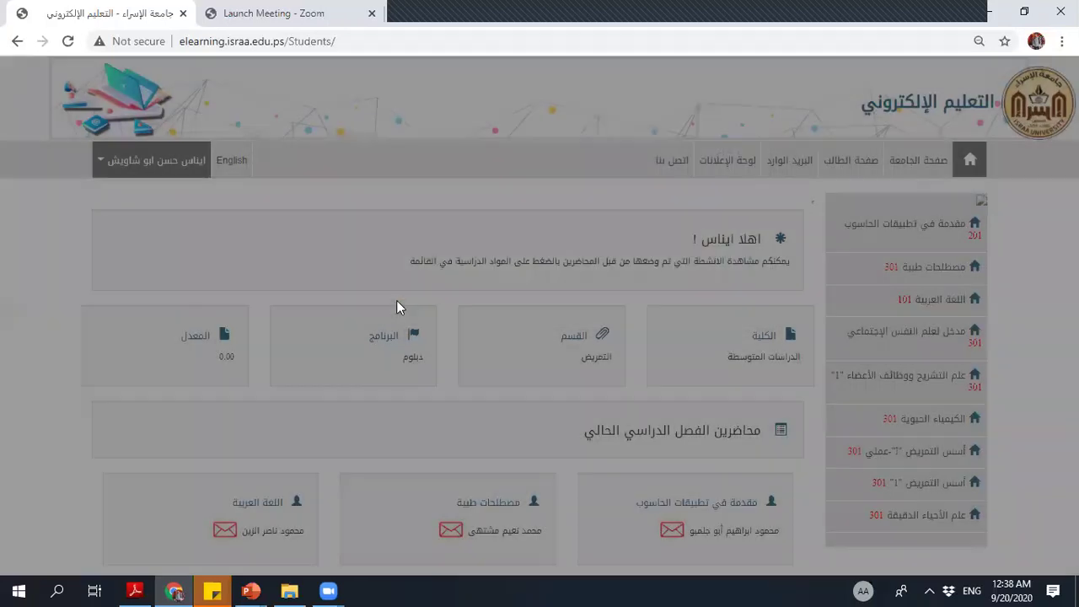
scroll(436, 312, "down", 1)
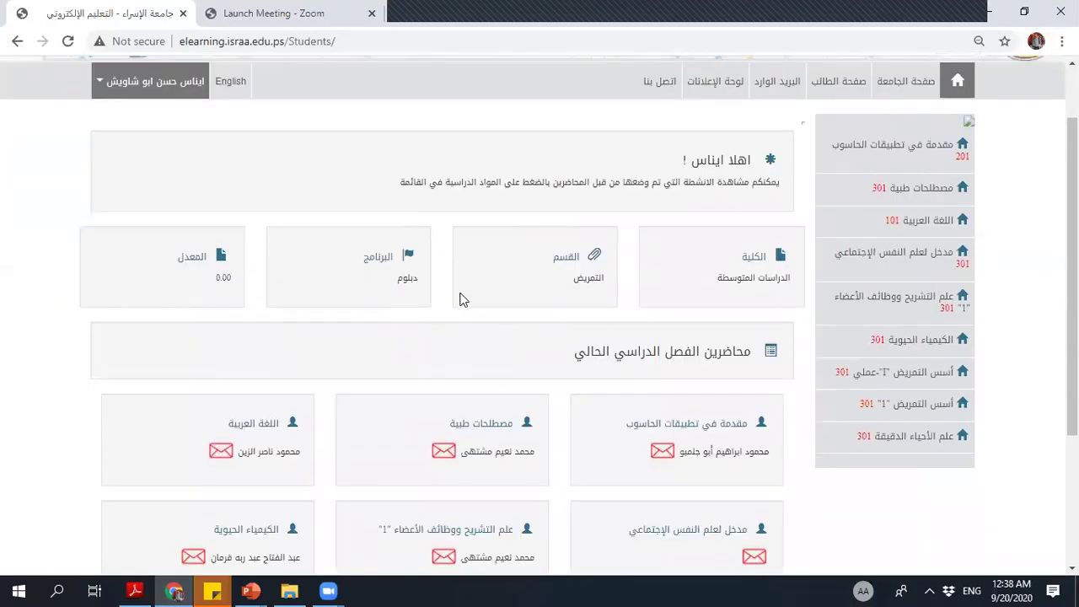
scroll(430, 303, "up", 1)
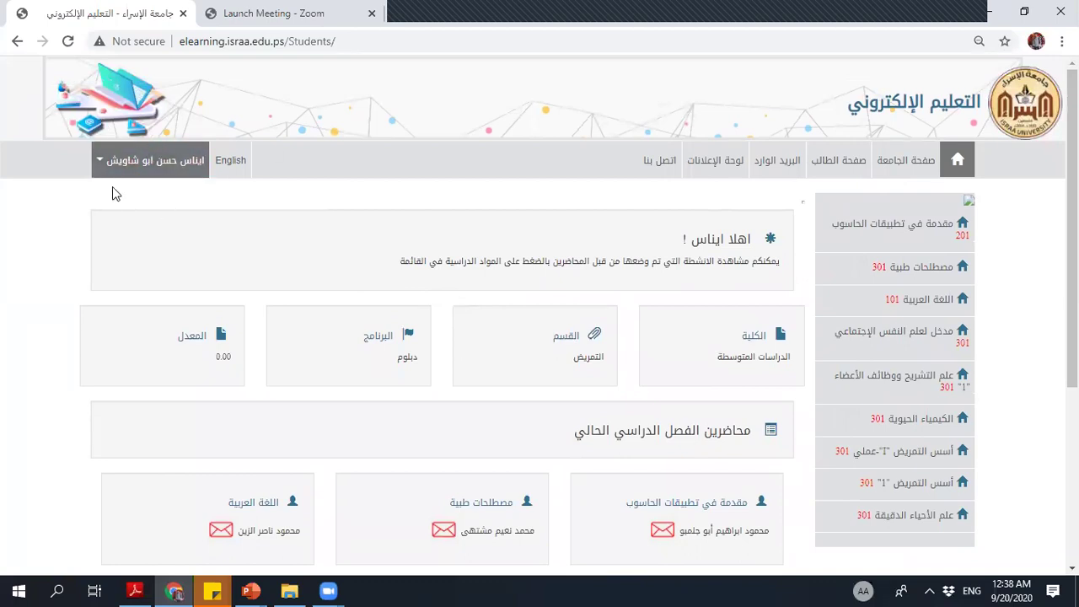
scroll(115, 194, "down", 1)
scroll(793, 245, "down", 3)
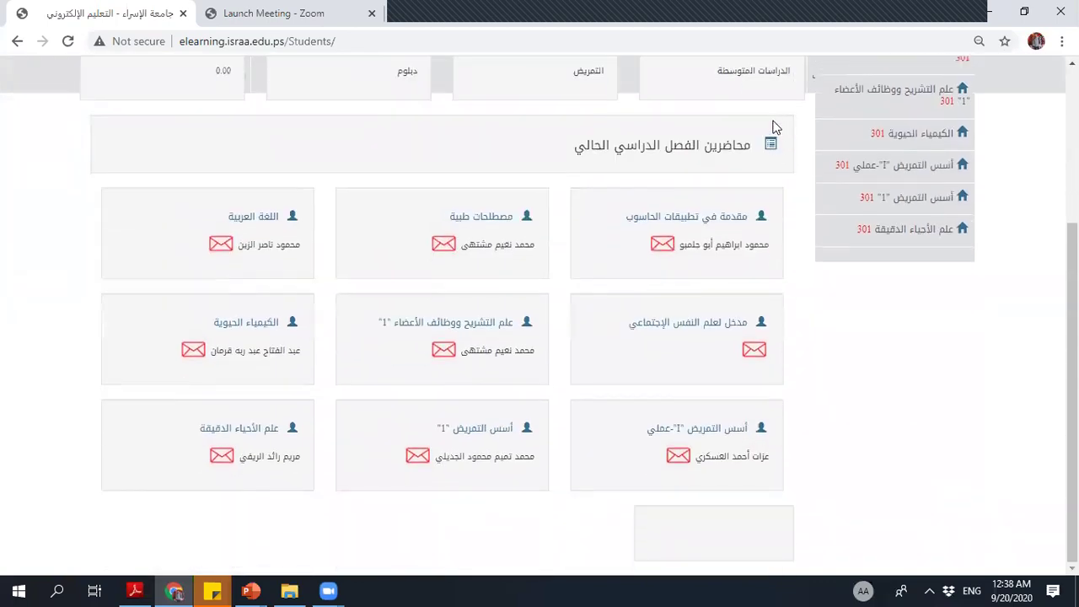
scroll(775, 127, "up", 3)
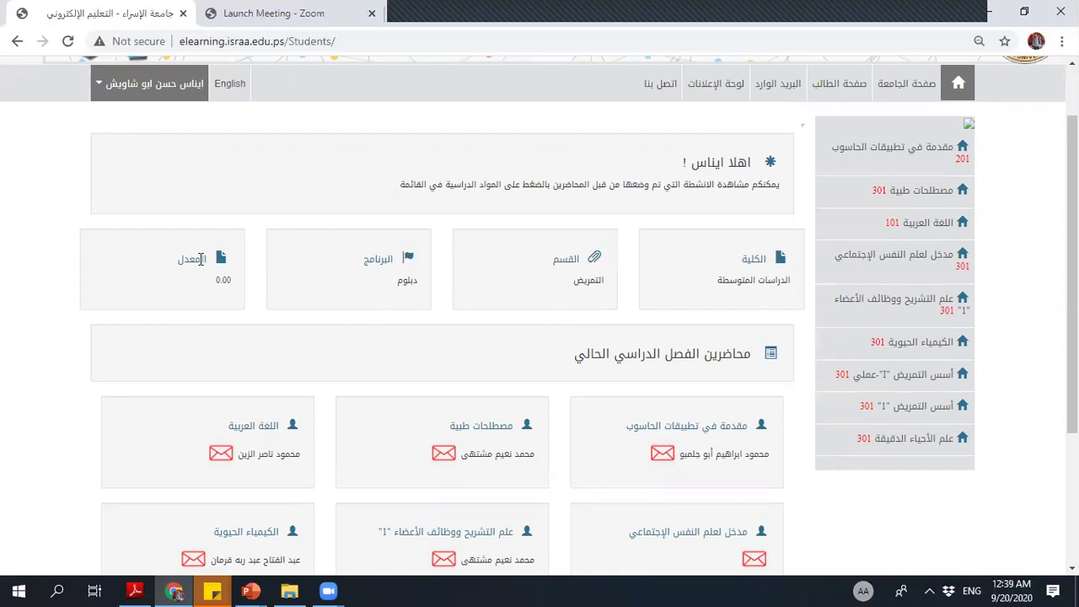
scroll(211, 282, "up", 1)
scroll(221, 321, "down", 1)
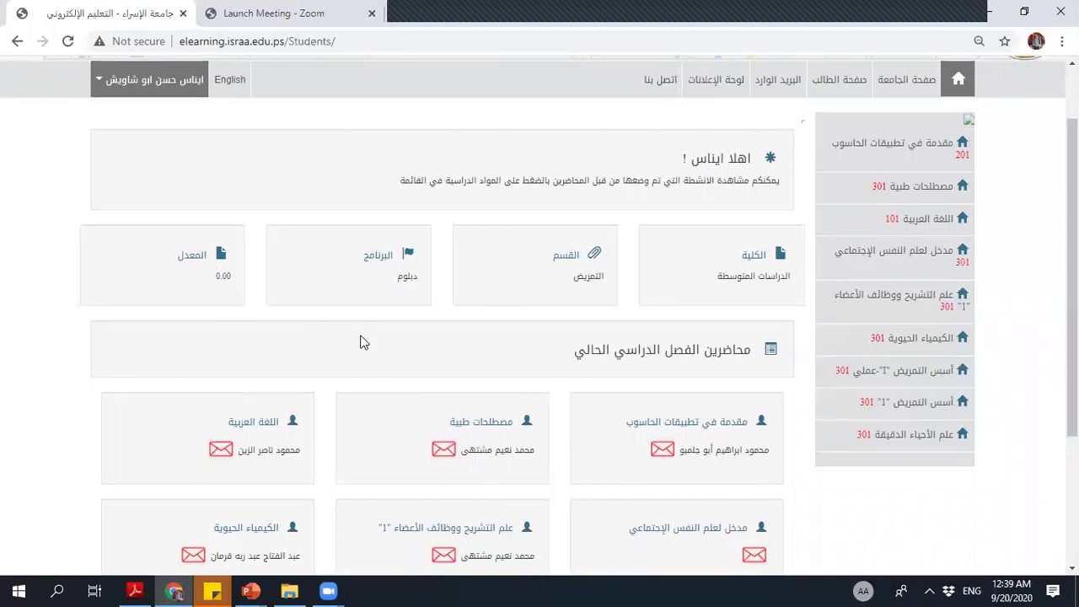
scroll(361, 341, "down", 2)
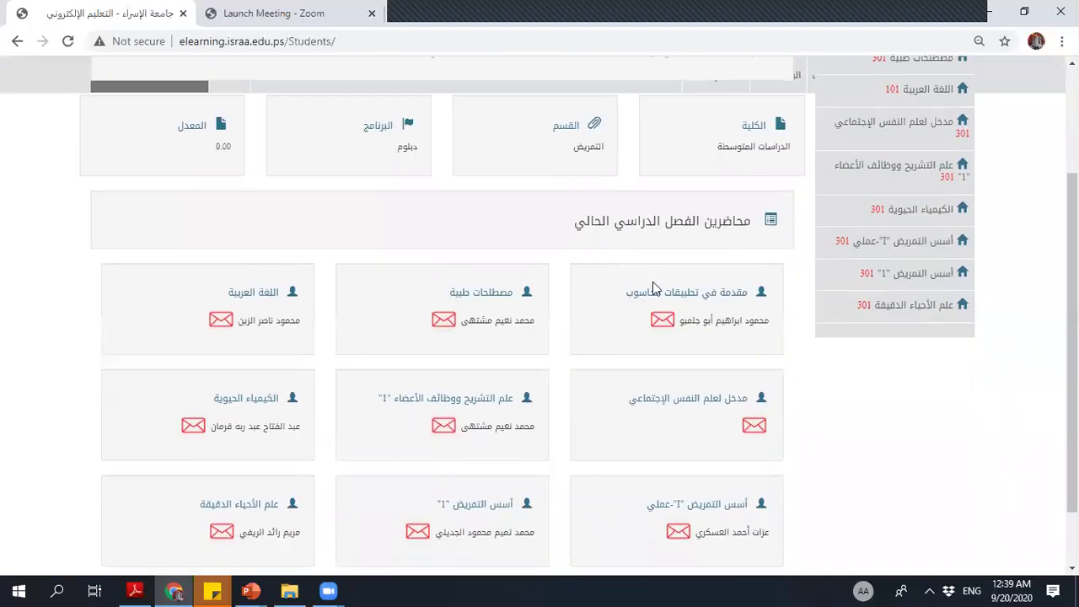
scroll(574, 240, "down", 1)
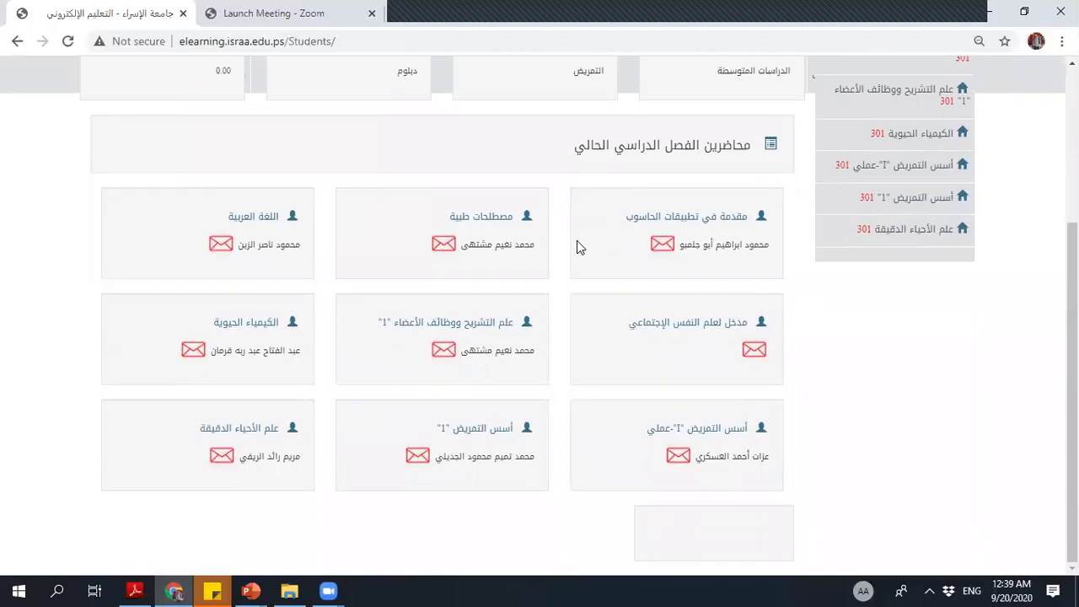
scroll(578, 229, "up", 1)
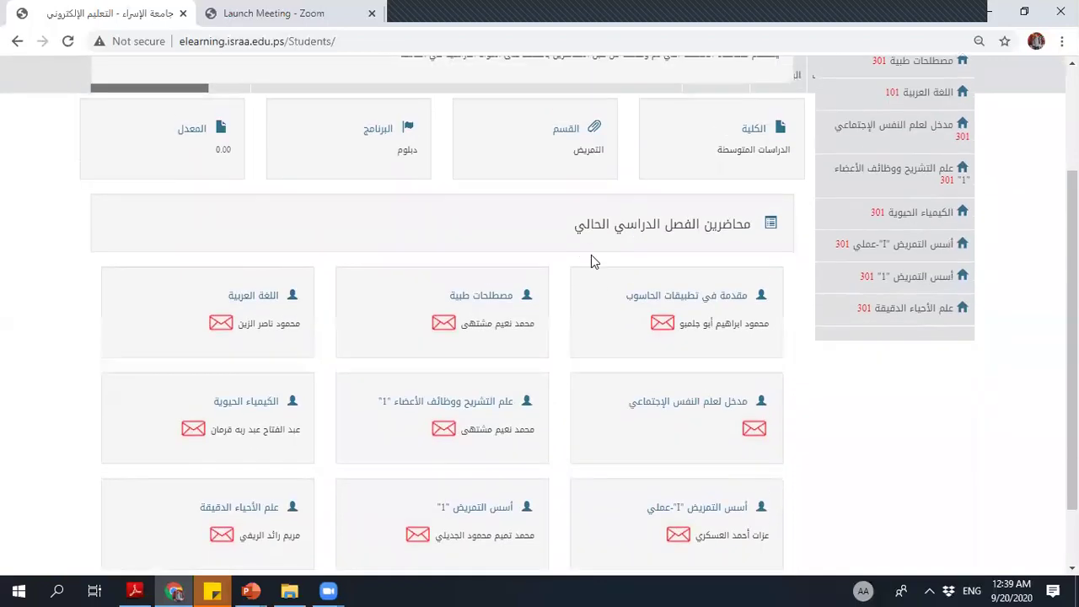
scroll(591, 261, "down", 1)
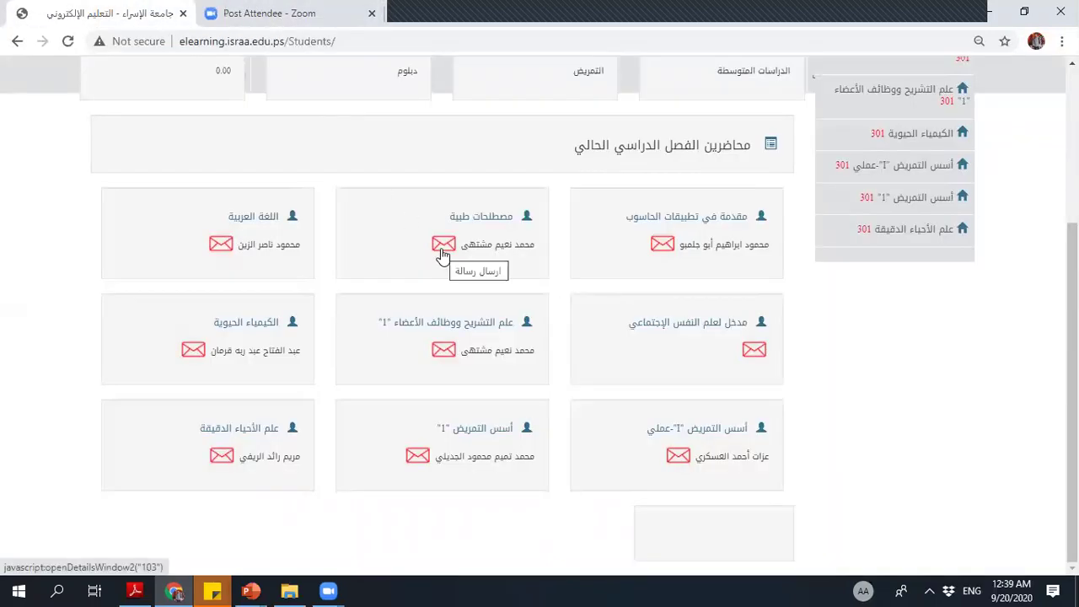
Start a message to the مصطلحات طبية lecturer with the title "استفسار بخصوص المحاضرات".
left_click(441, 250)
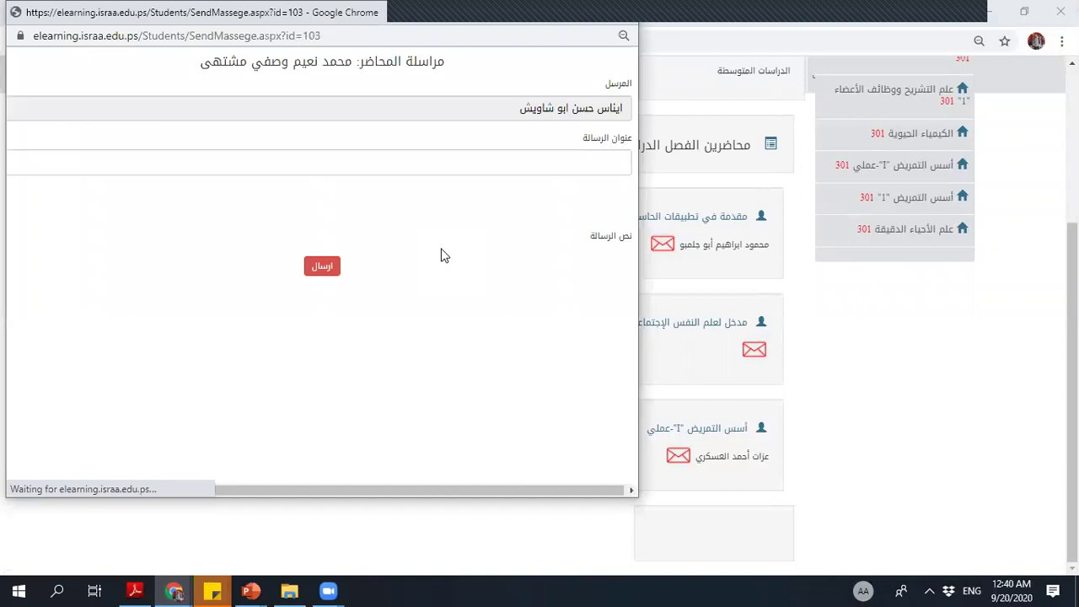
left_click(513, 166)
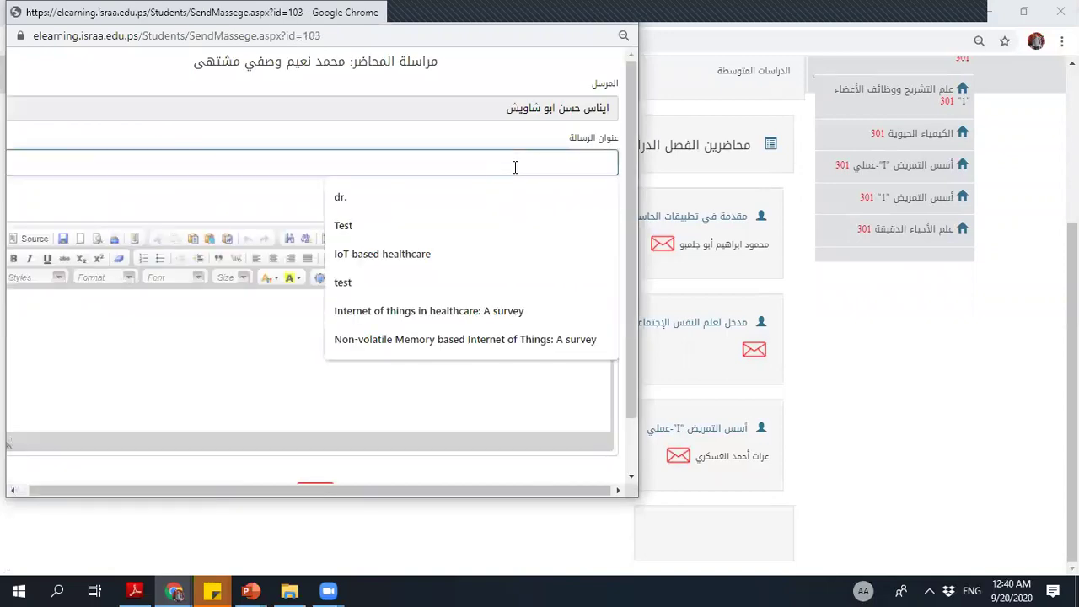
key("Escape")
key("alt+shift")
type("استف")
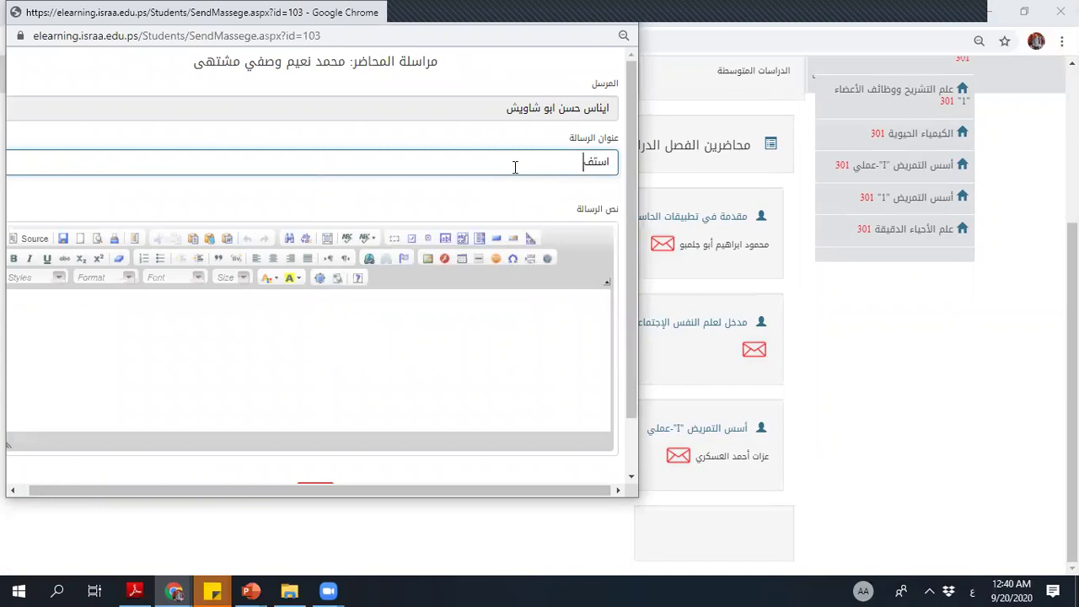
type("سار بخصوص المحاضرات")
Write "السلا عليكم .." as the message text, send the message and close the message window.
left_click(480, 370)
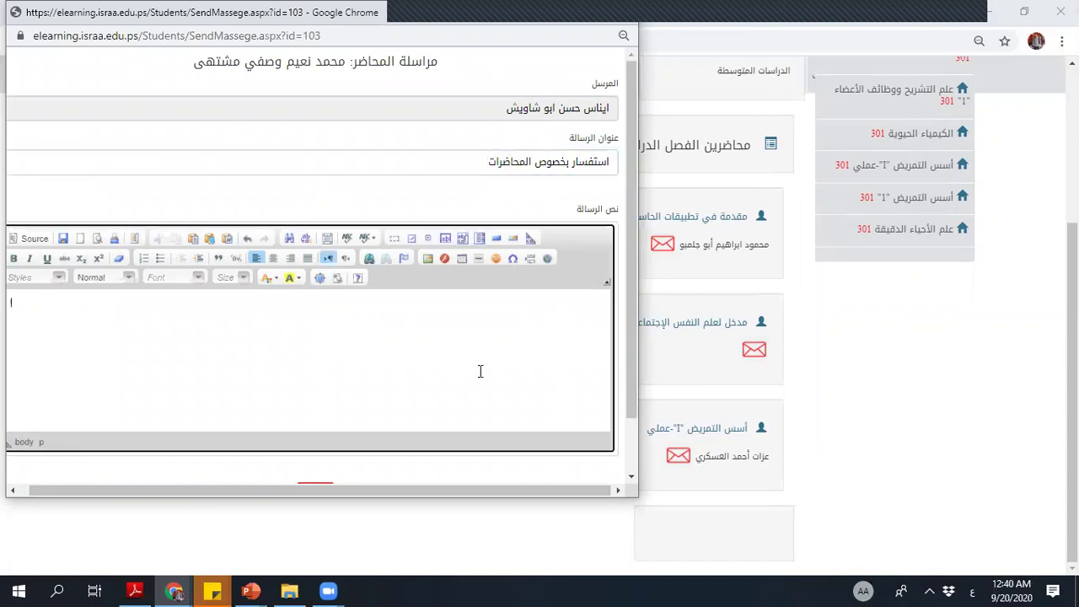
type("السلام عليكم ..")
key("Return")
scroll(464, 388, "down", 1)
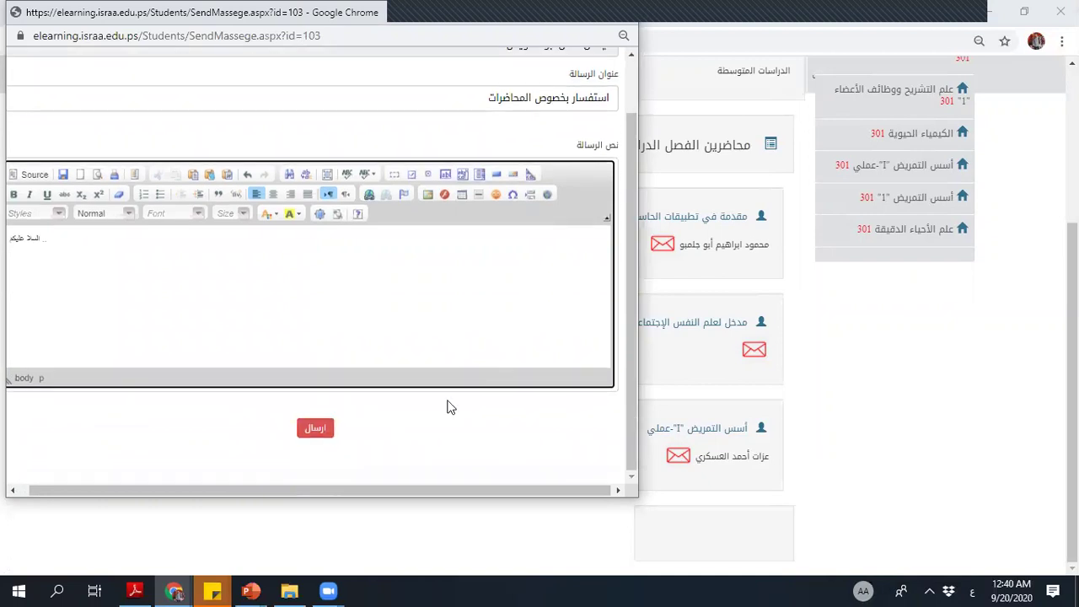
left_click(319, 431)
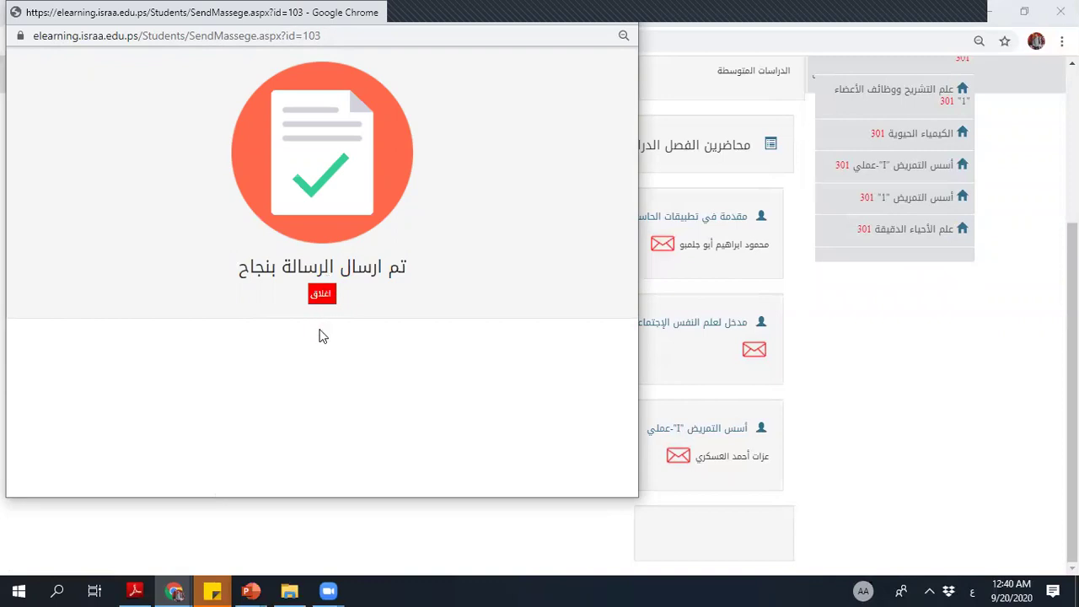
left_click(322, 295)
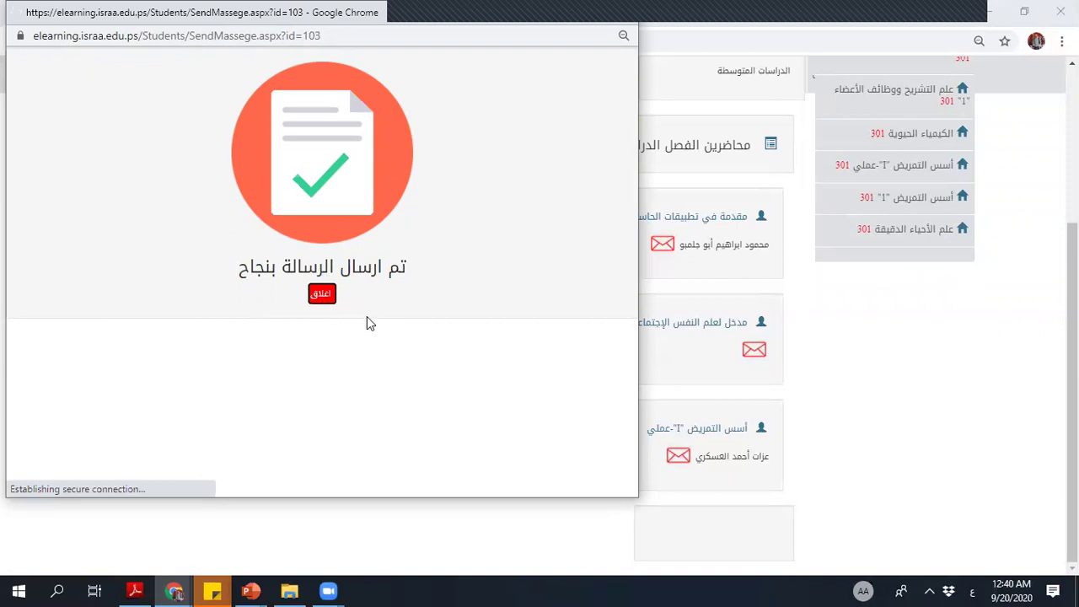
Go to the inbox and open the message titled "استفسار بخصوص المحاضرات".
scroll(419, 359, "up", 1)
scroll(420, 360, "up", 1)
scroll(497, 375, "up", 3)
scroll(514, 388, "down", 3)
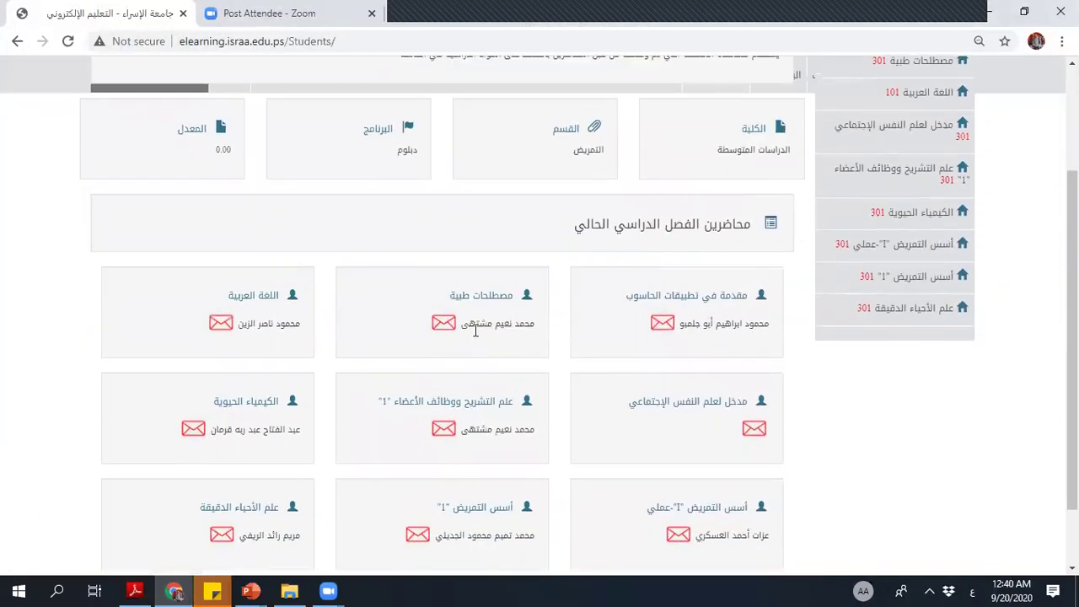
scroll(476, 331, "up", 4)
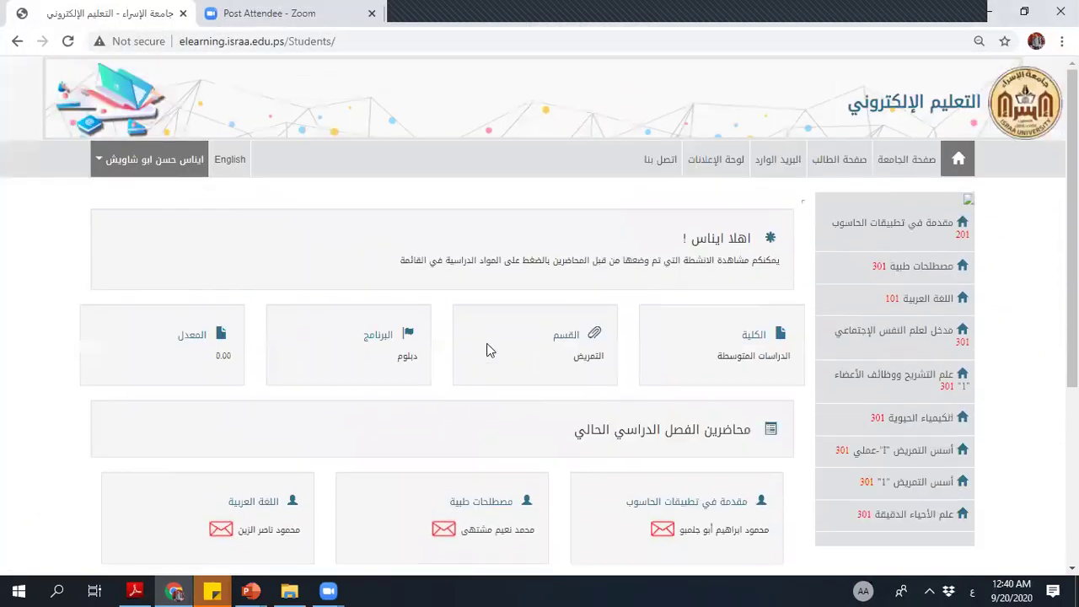
left_click(785, 171)
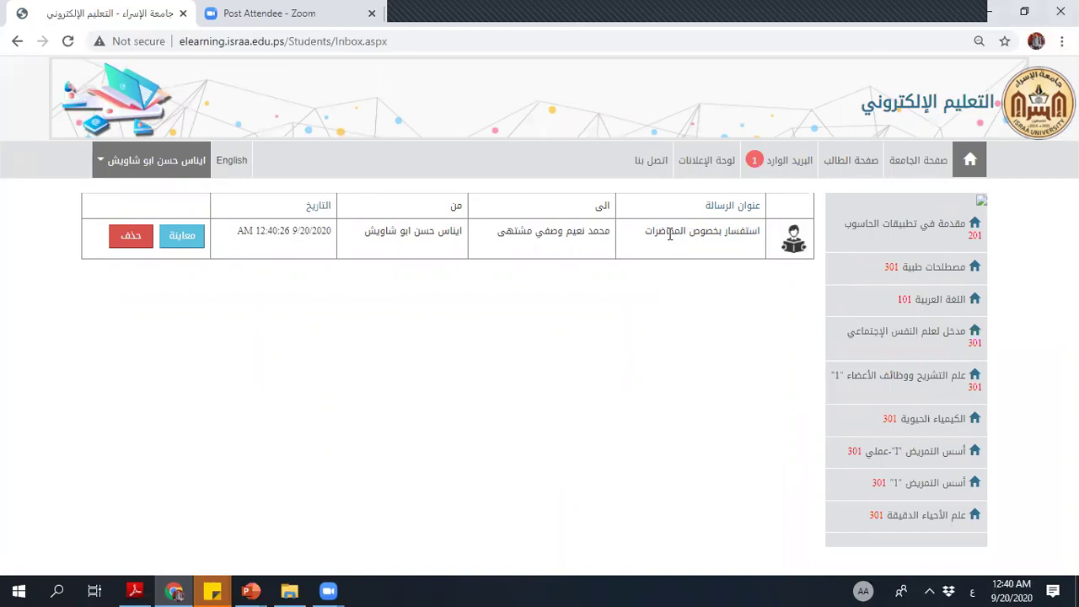
left_click(183, 237)
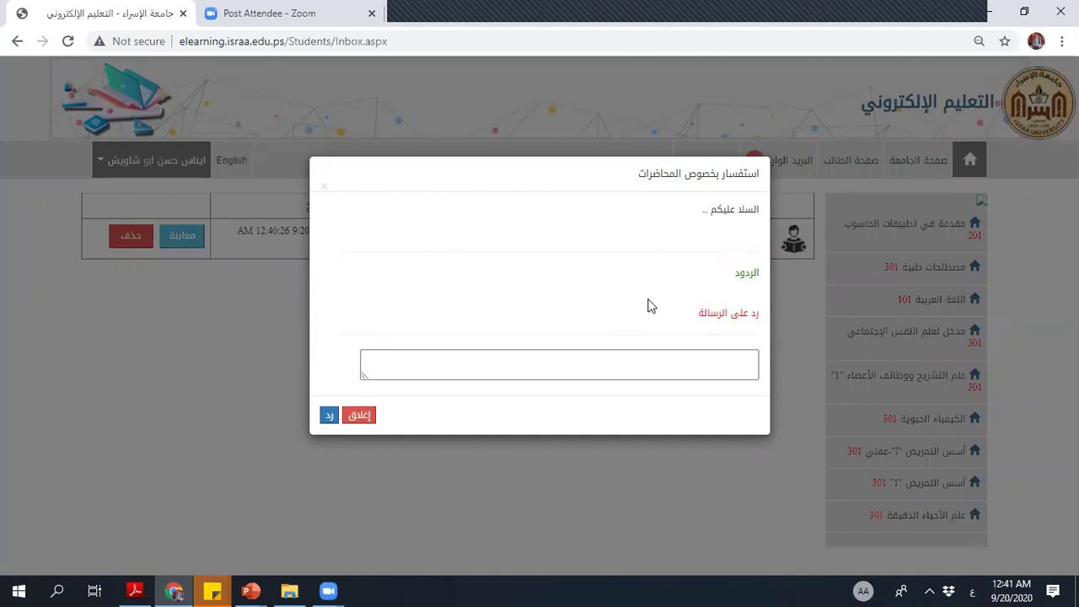
Reply to the message with "السلام عليكم", reopen it to check the replies and close it again.
left_click(619, 373)
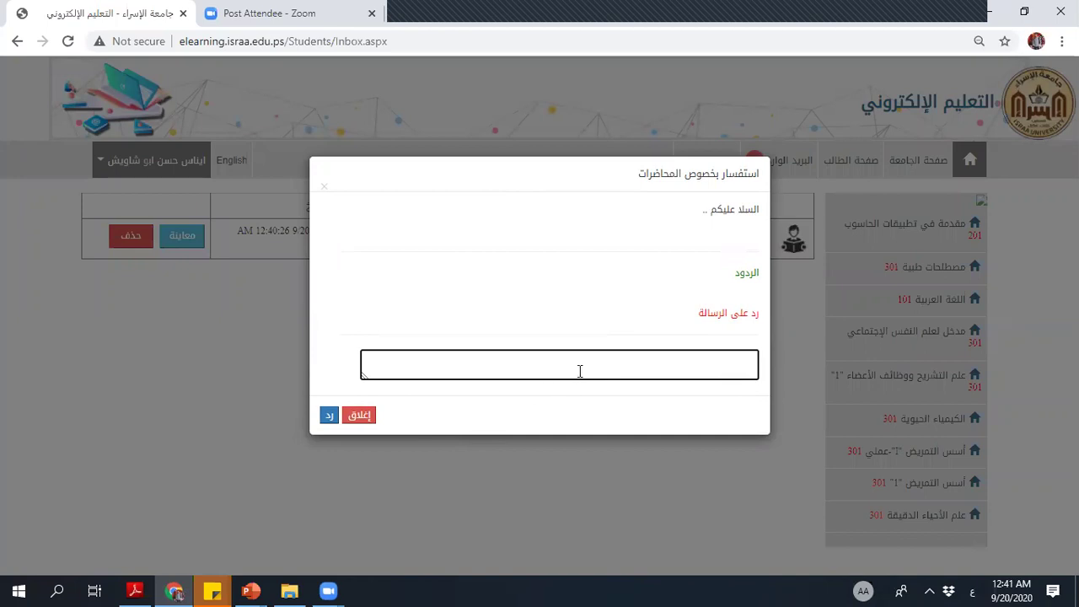
type("السلام عليكم")
left_click(326, 421)
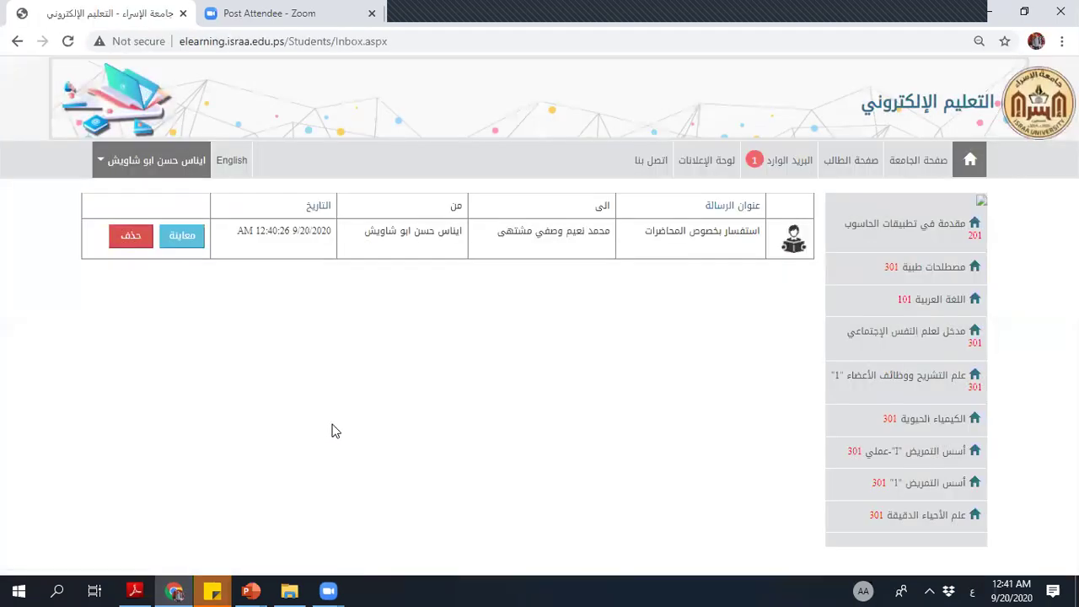
left_click(187, 240)
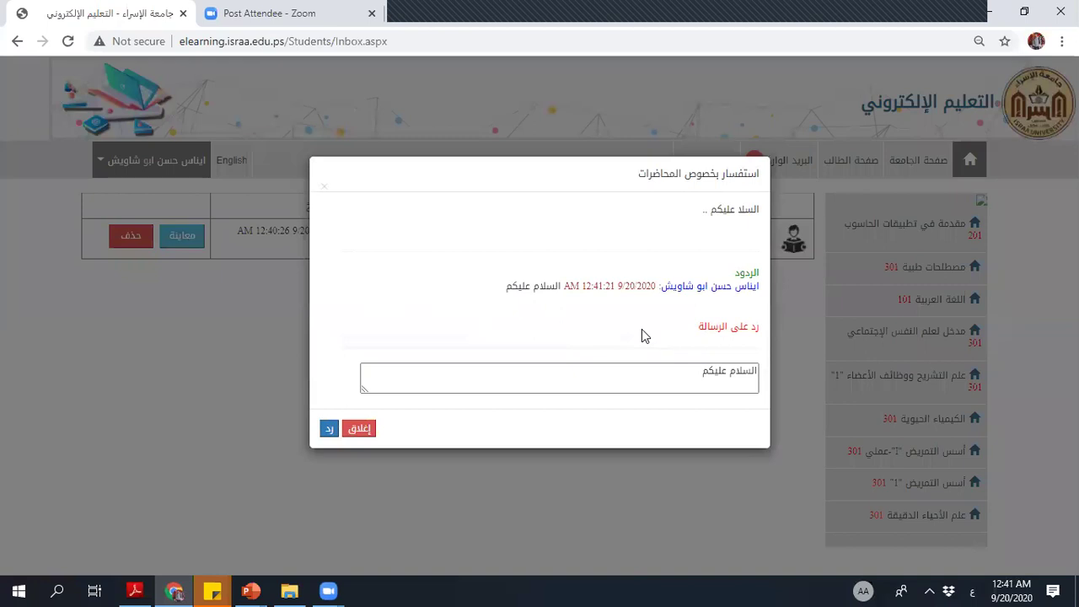
left_click(360, 429)
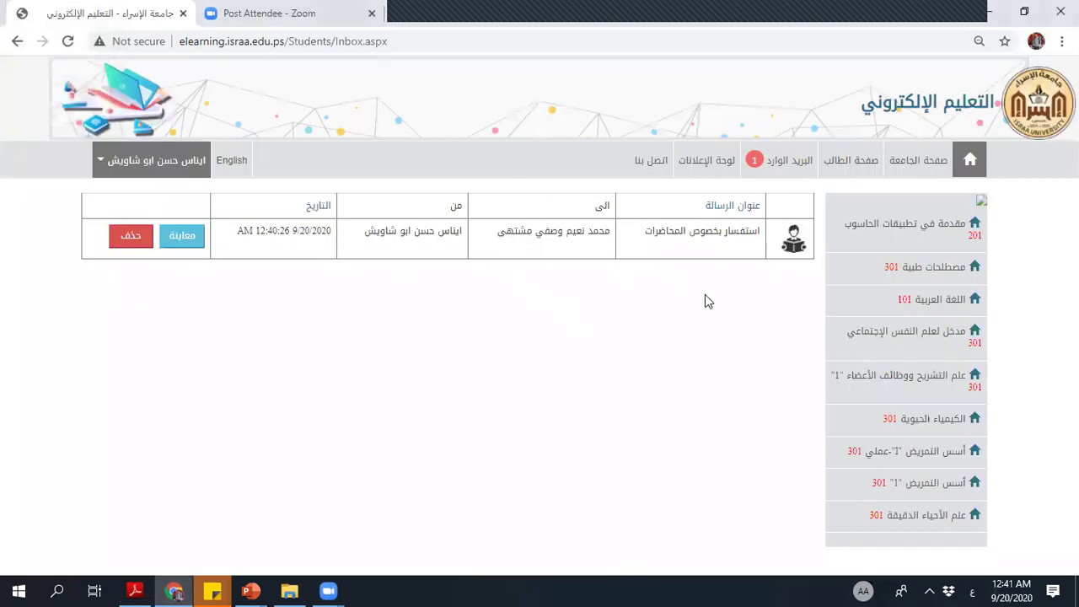
Return to the student home page, dismiss the announcement and look through the current-semester lecturers and the course list.
left_click(971, 162)
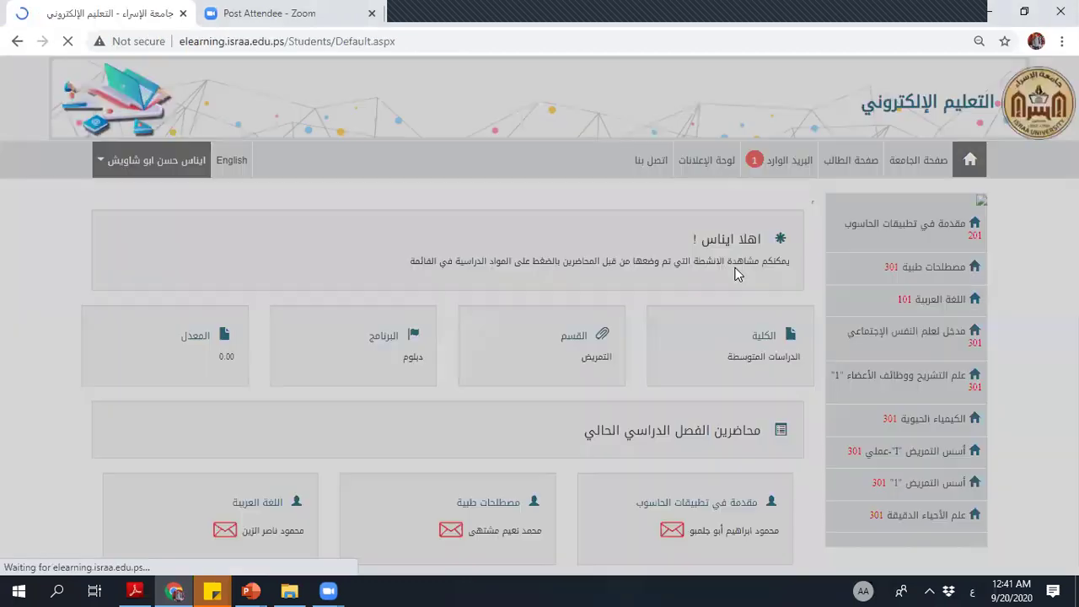
left_click(341, 302)
scroll(365, 320, "down", 3)
scroll(368, 332, "down", 1)
scroll(368, 331, "up", 3)
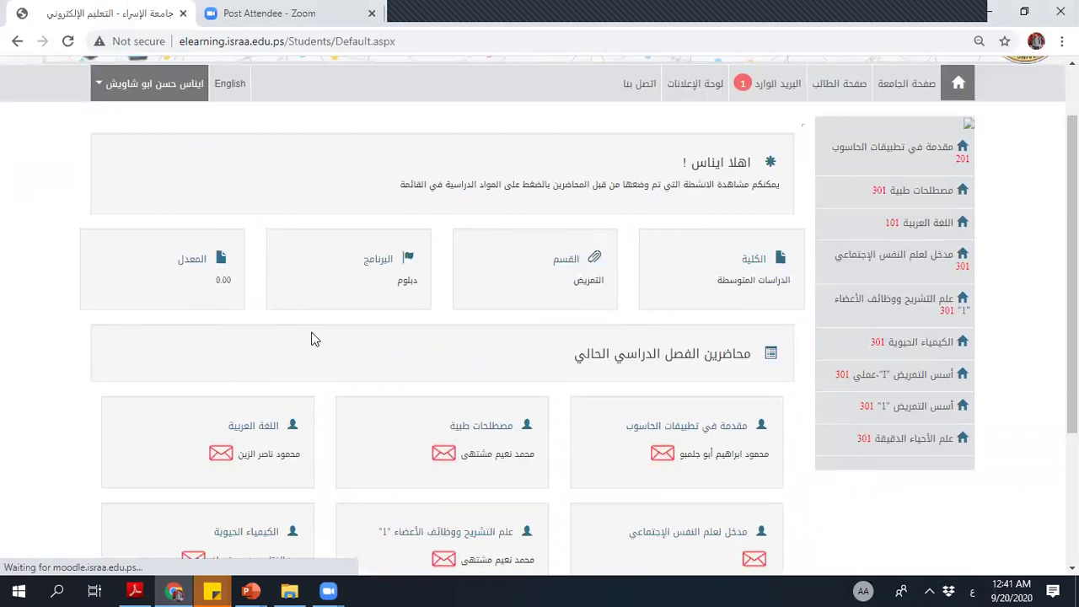
scroll(312, 339, "down", 3)
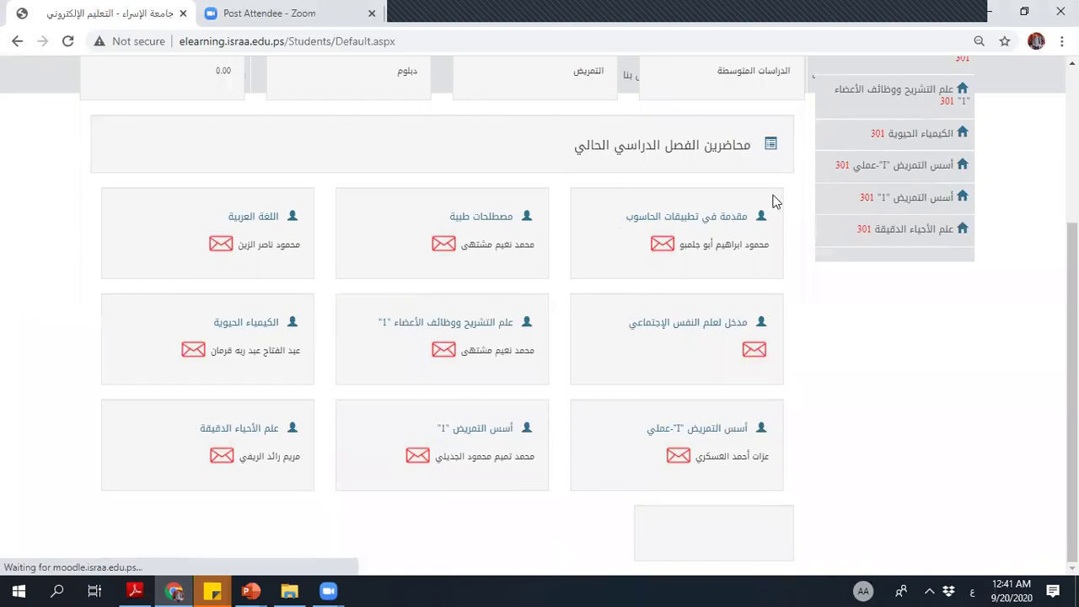
scroll(340, 369, "up", 3)
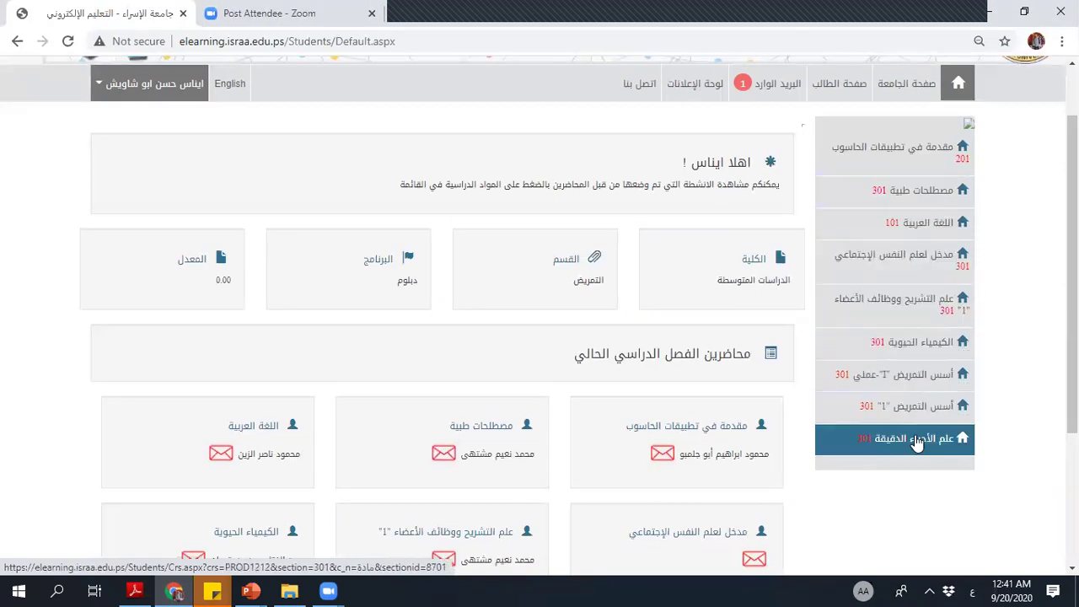
Open the course page for "مقدمة في تطبيقات الحاسوب", section 201, from the course list.
scroll(924, 350, "up", 2)
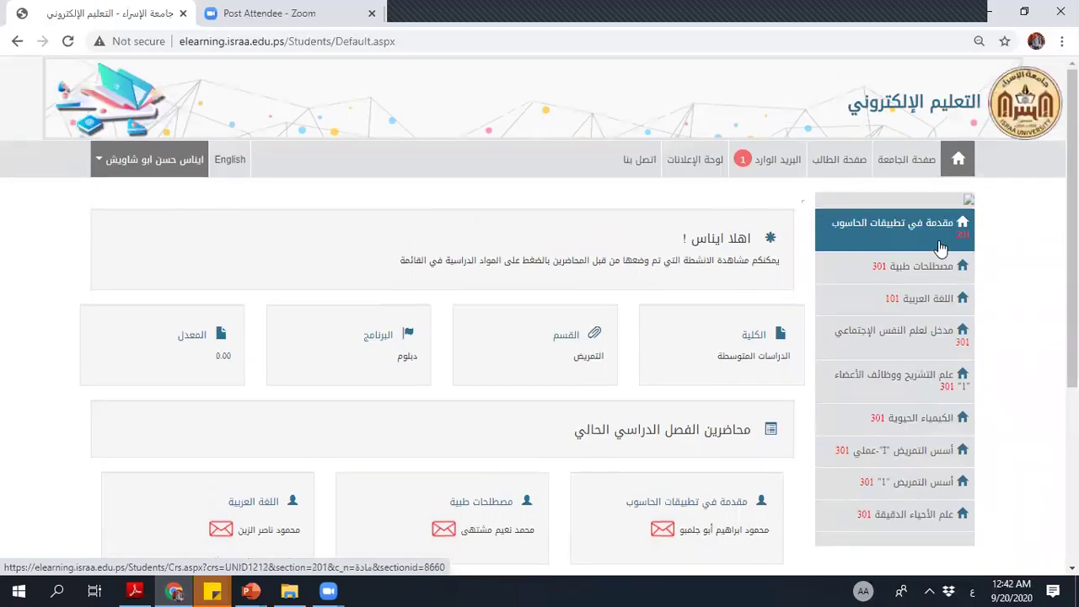
scroll(939, 249, "down", 2)
scroll(938, 432, "up", 2)
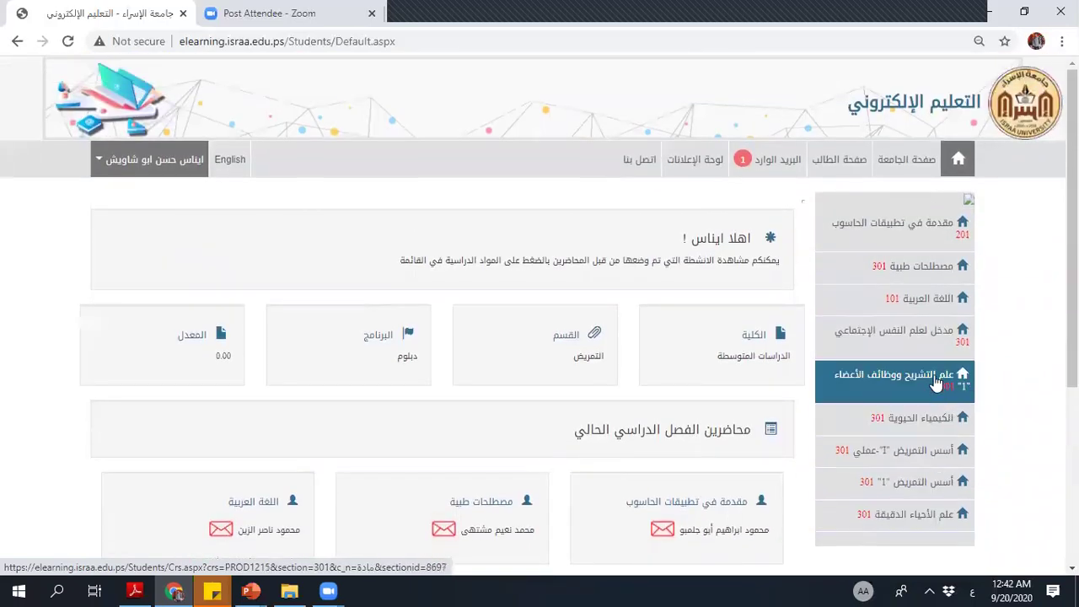
left_click(890, 236)
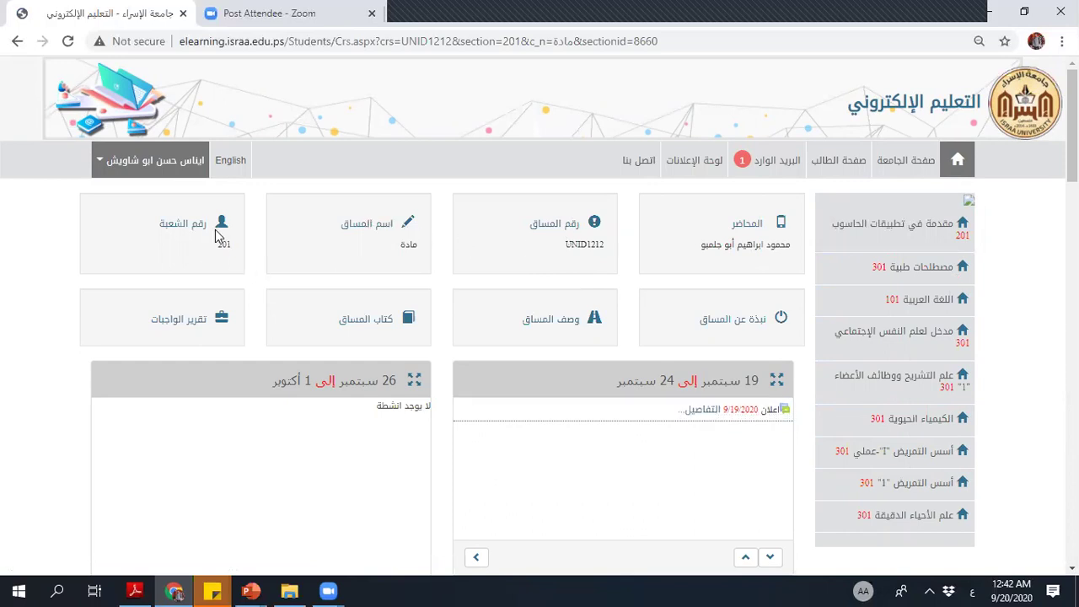
Open the course overview "نبذة عن المساق", read it and return to the course page.
scroll(219, 237, "down", 1)
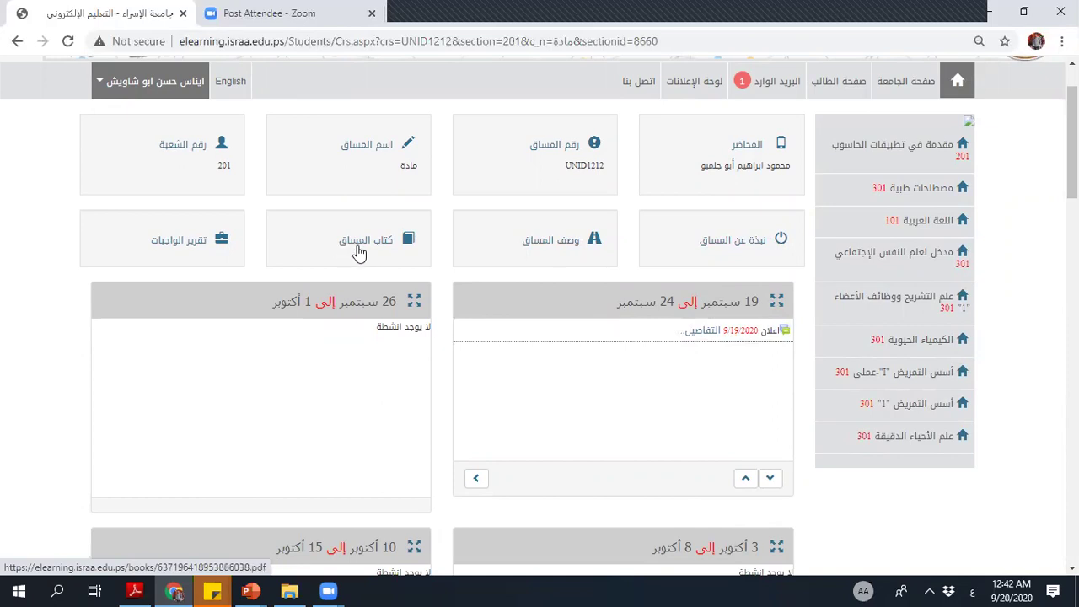
left_click(749, 253)
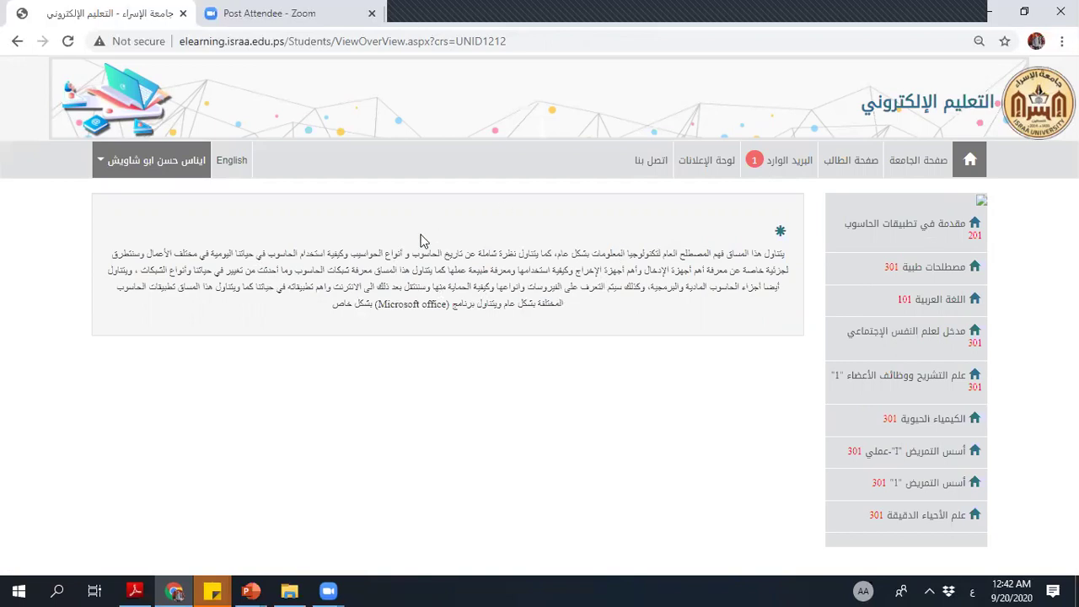
left_click(16, 41)
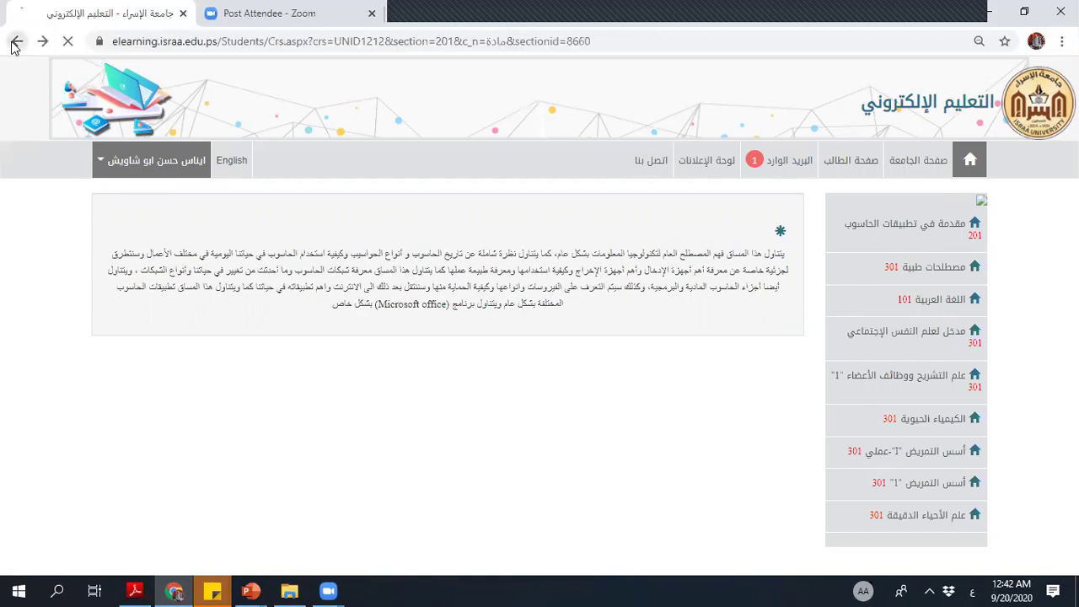
Open the course description document "وصف المساق" in Word, read through its text and topic list, and close it.
left_click(569, 242)
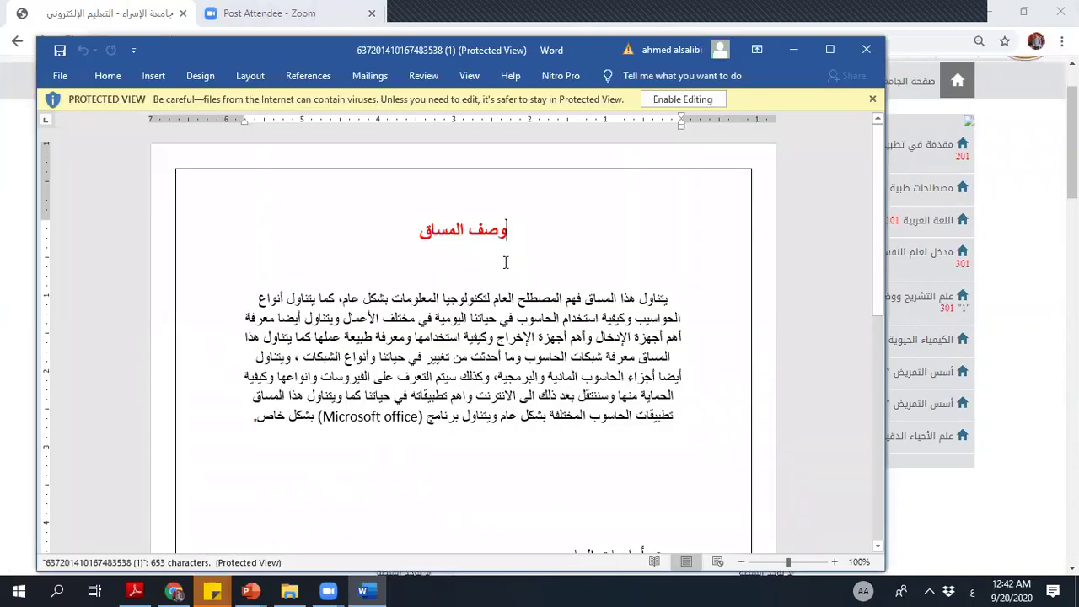
scroll(545, 289, "down", 10)
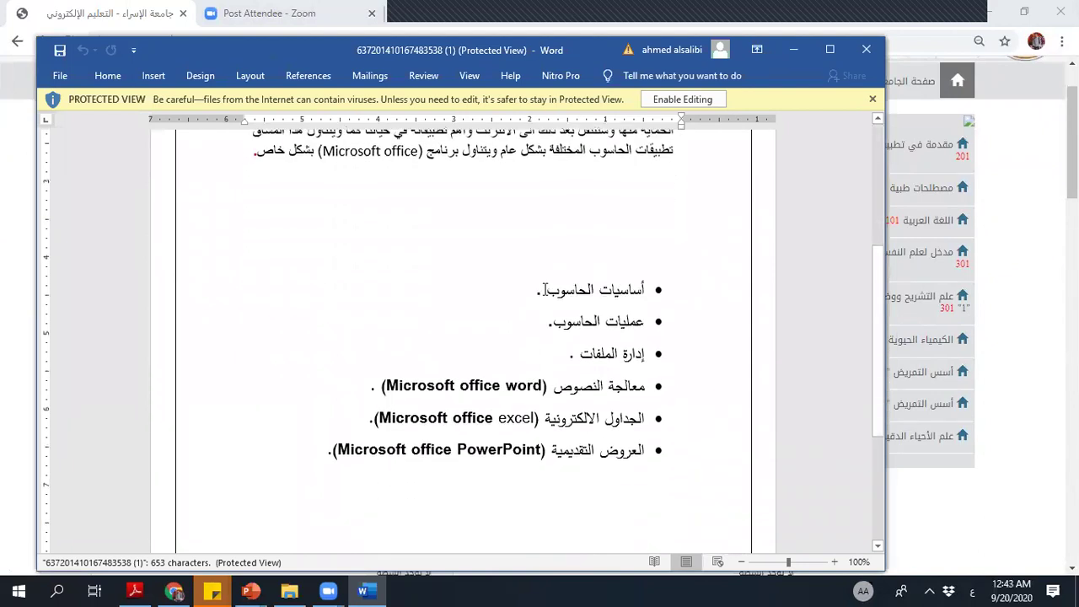
scroll(539, 312, "down", 3)
scroll(542, 320, "up", 3)
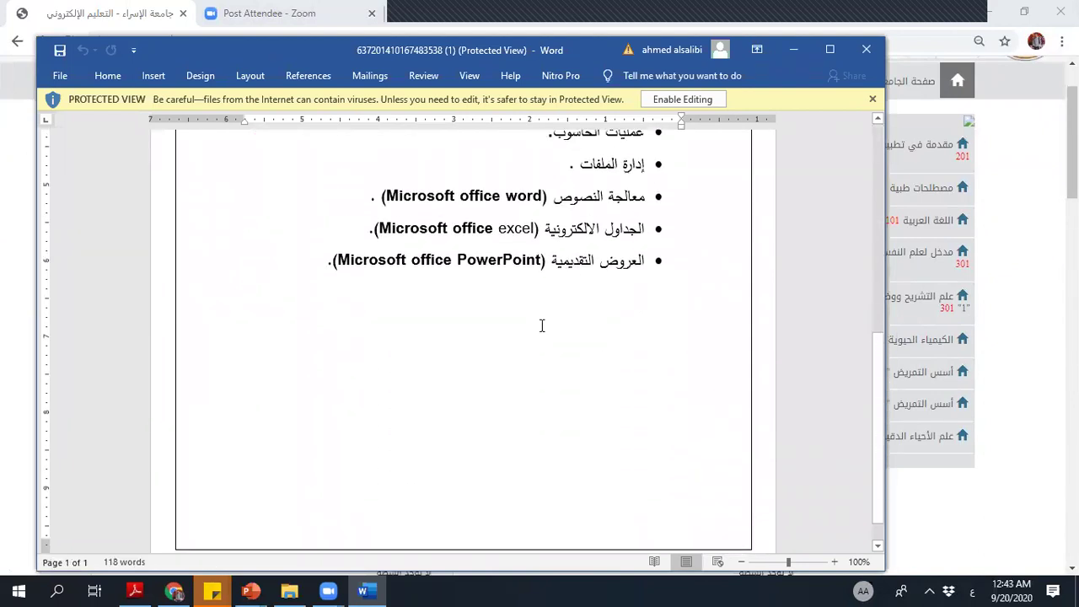
scroll(554, 275, "up", 3)
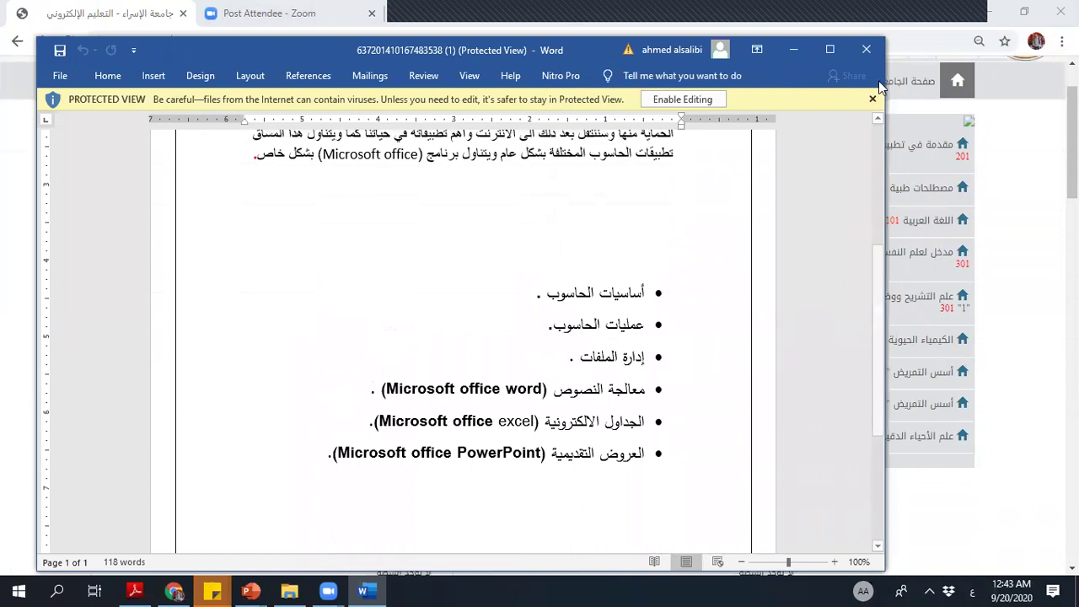
left_click(869, 52)
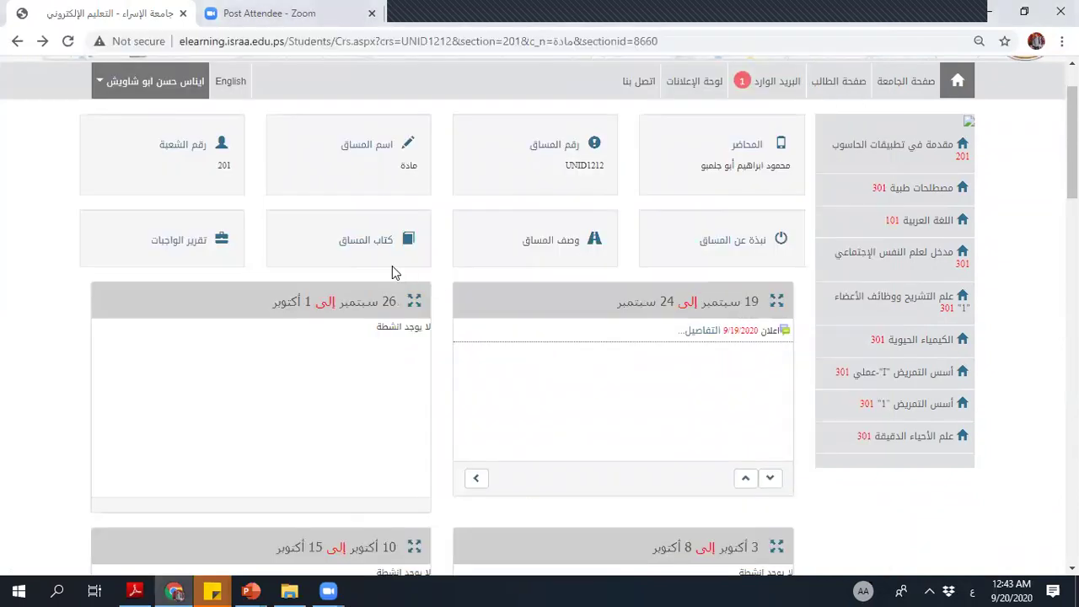
Open the course book "كتاب المساق", skim through its pages and return to the course page.
left_click(377, 254)
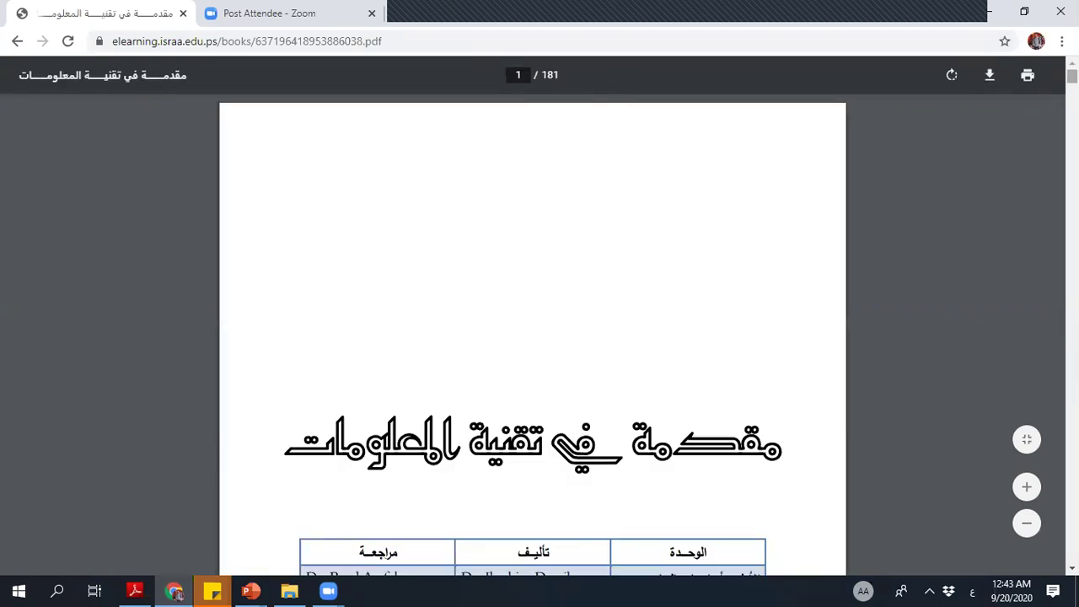
scroll(941, 462, "down", 20)
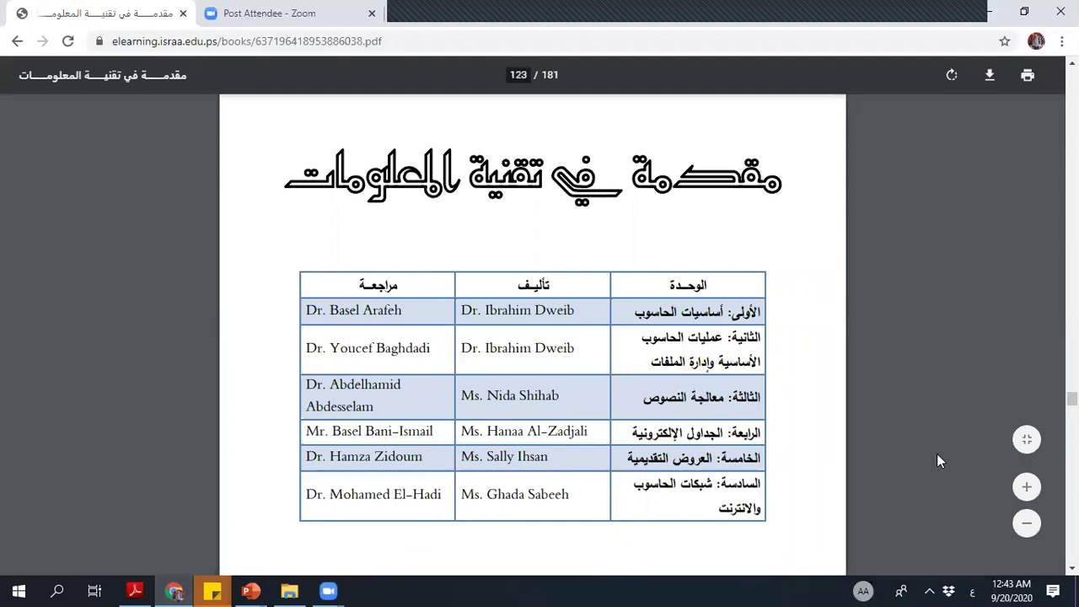
left_click(290, 10)
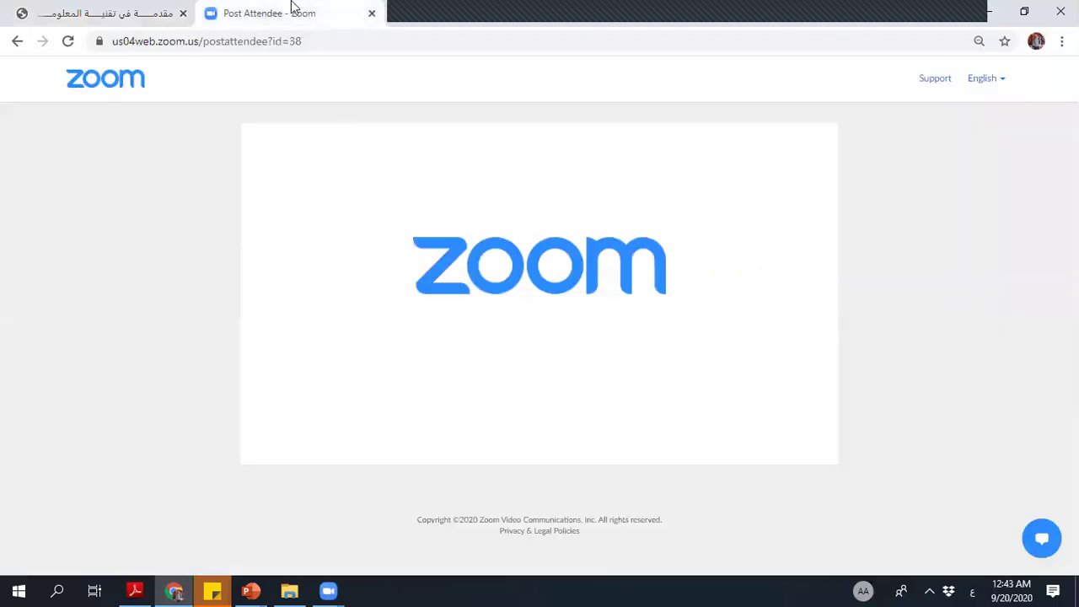
left_click(108, 10)
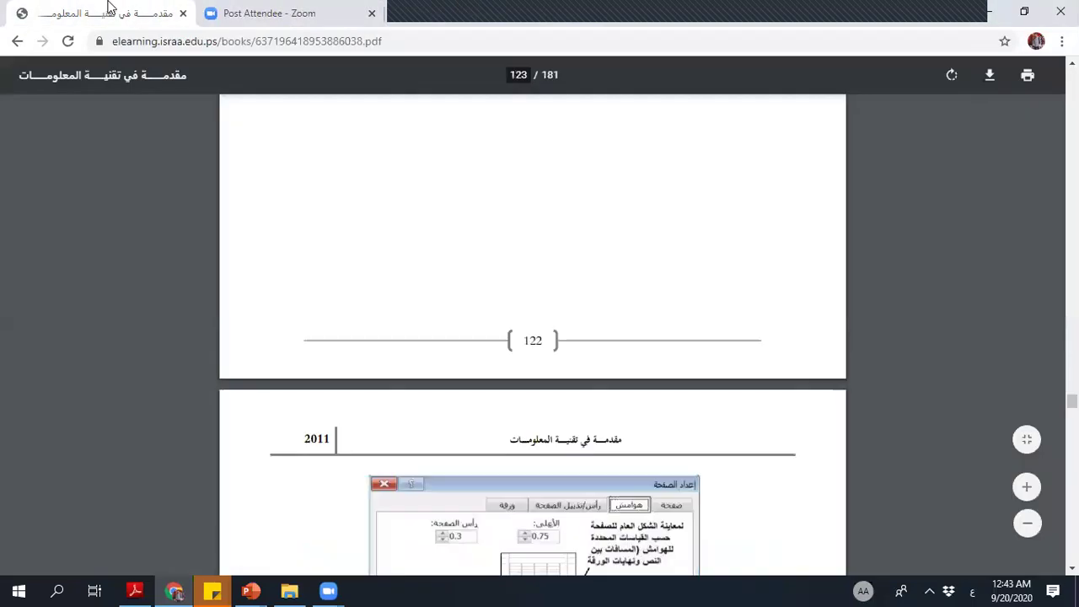
scroll(488, 252, "up", 2)
scroll(487, 251, "down", 20)
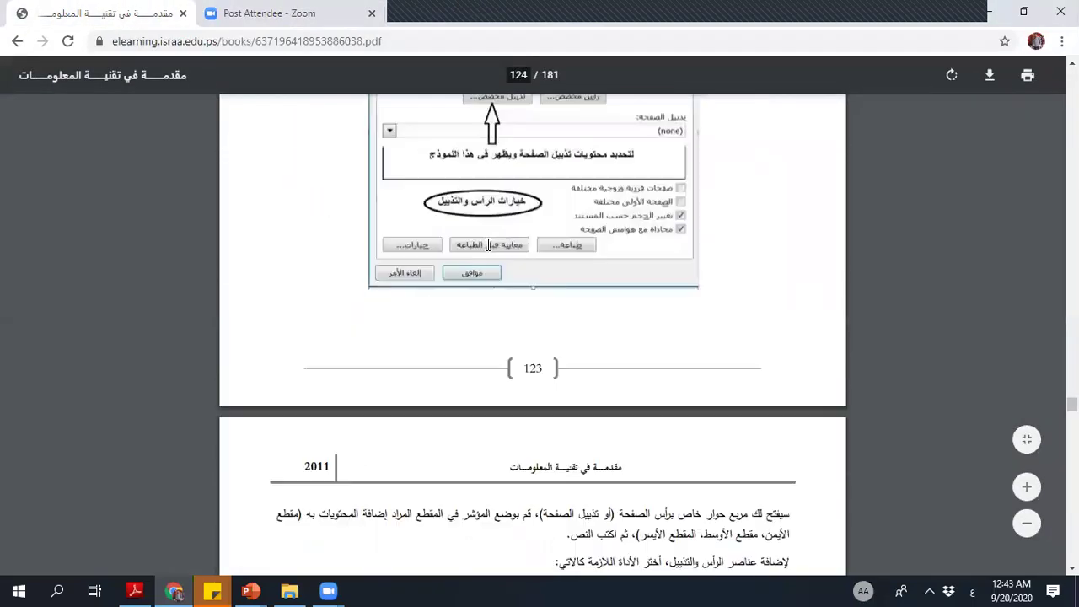
scroll(487, 245, "down", 18)
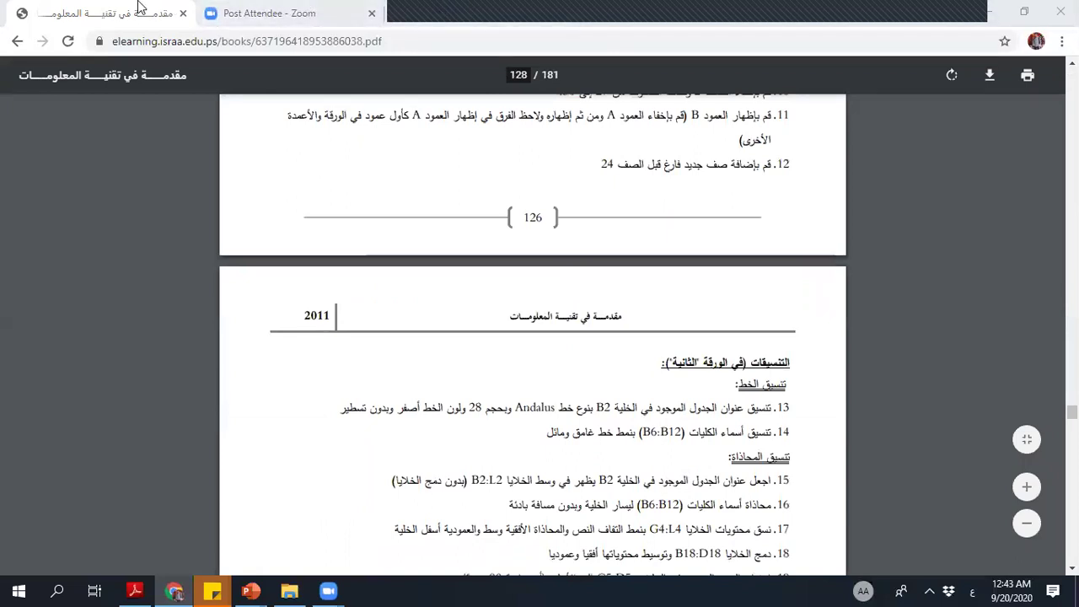
left_click(17, 47)
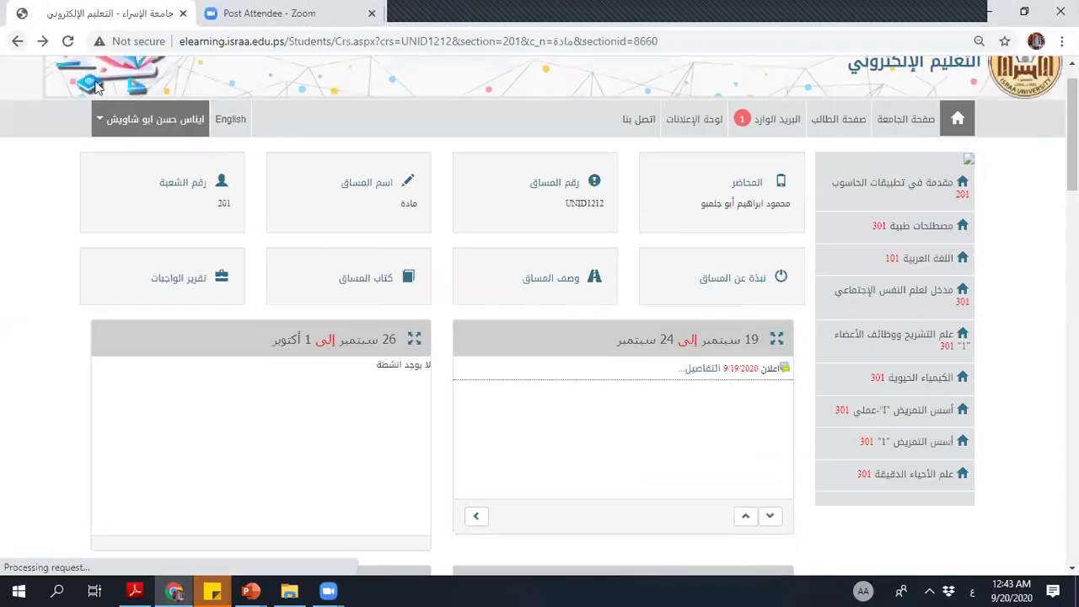
Look through the course page's weekly activity boxes, from 19 September through the week of 2 to 7 January.
scroll(595, 283, "down", 1)
scroll(409, 173, "up", 1)
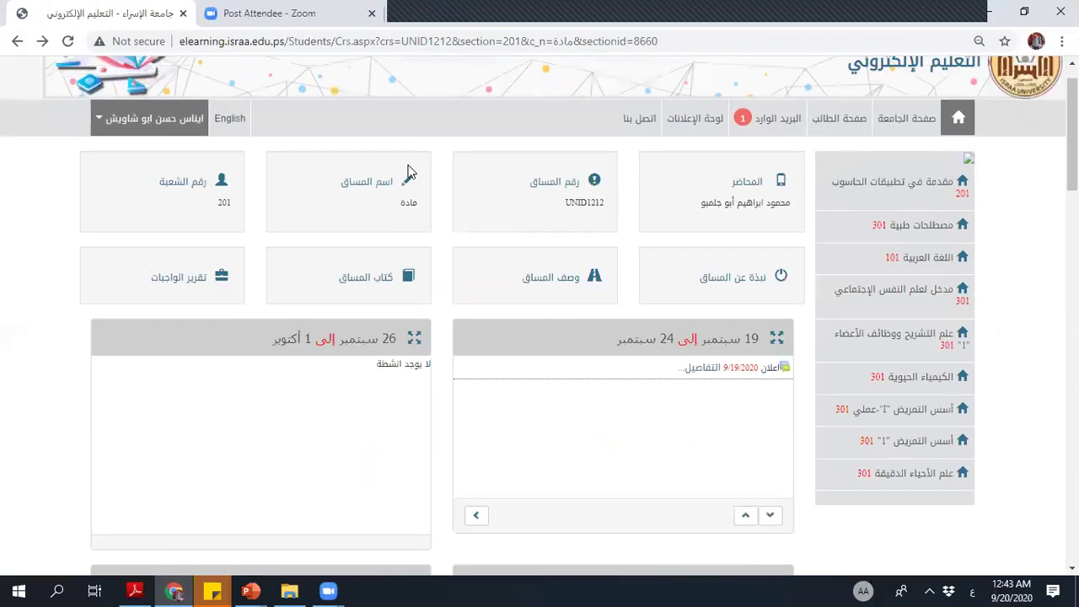
scroll(540, 244, "down", 2)
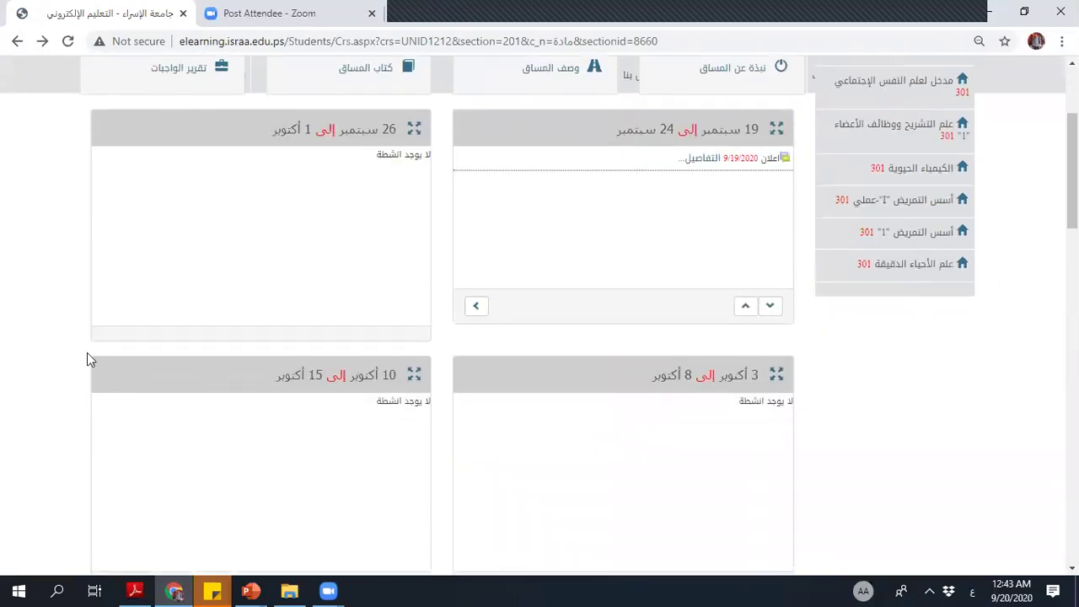
scroll(114, 493, "down", 1)
scroll(494, 498, "up", 1)
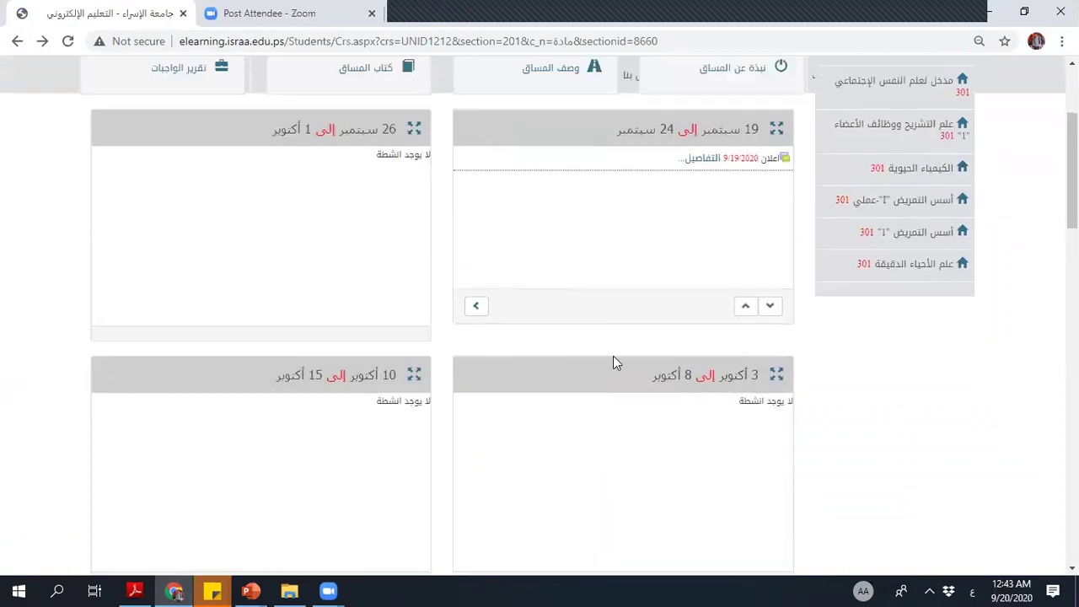
scroll(313, 287, "up", 1)
scroll(284, 284, "down", 1)
scroll(530, 380, "down", 5)
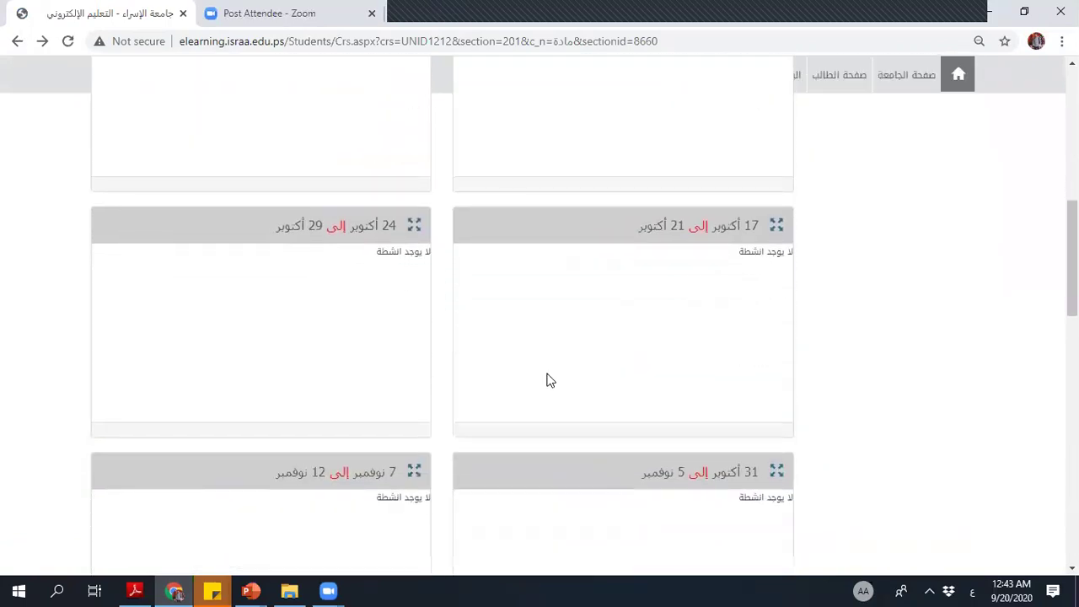
scroll(546, 380, "down", 13)
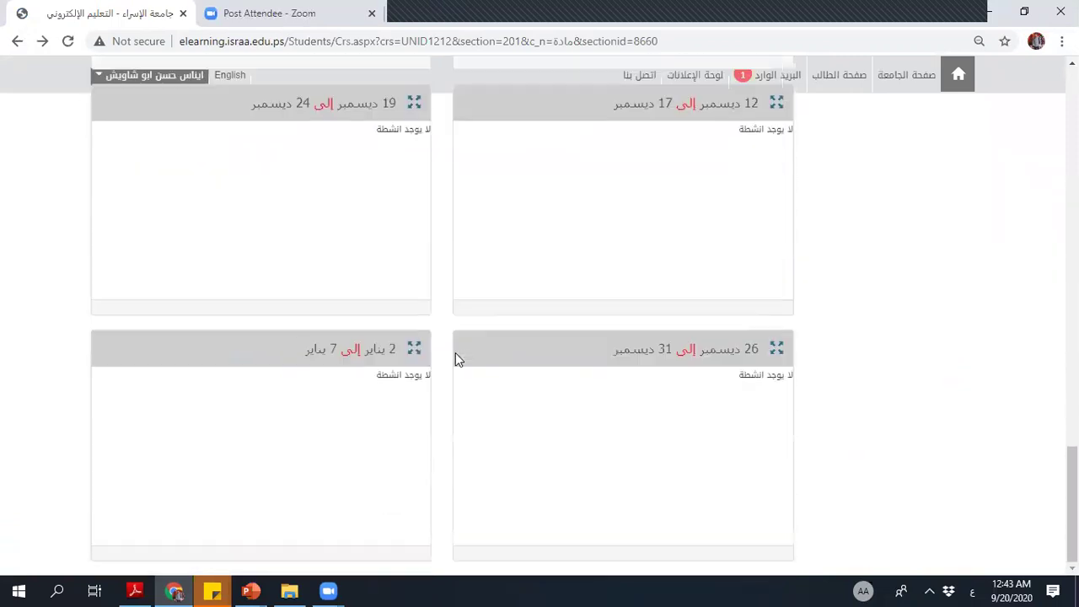
scroll(455, 359, "up", 15)
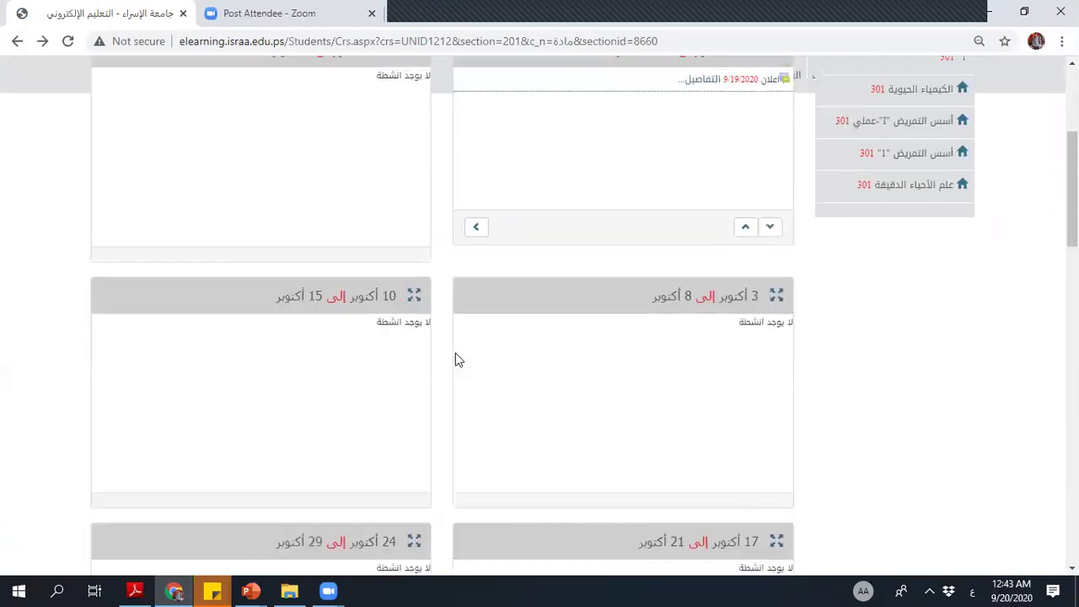
scroll(455, 357, "up", 4)
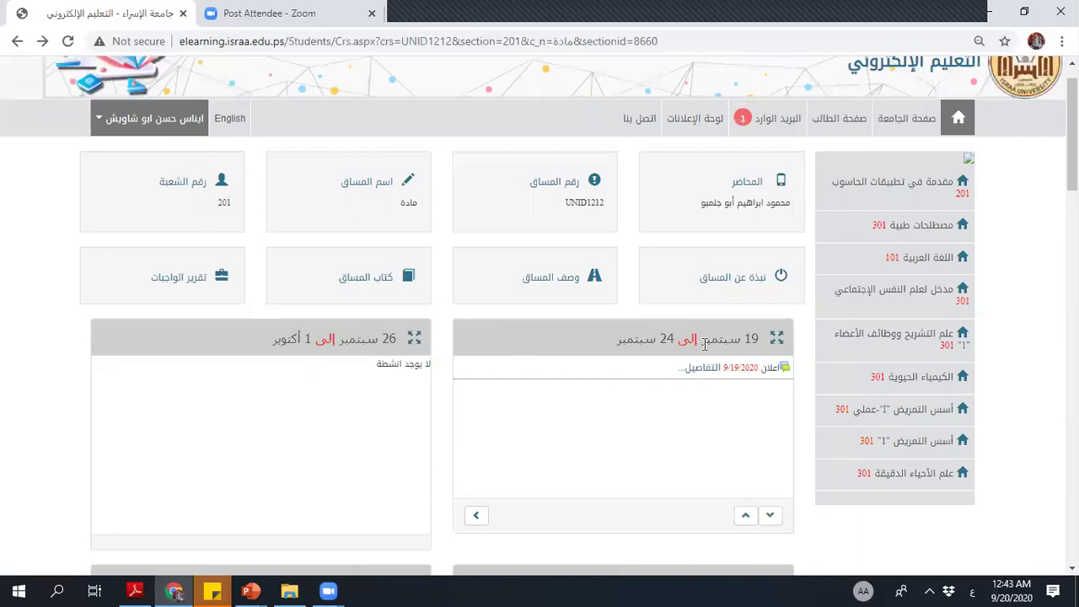
Open the details of the 9/19/2020 announcement in the 19 to 24 September week, read it and return to the course page.
scroll(674, 346, "down", 2)
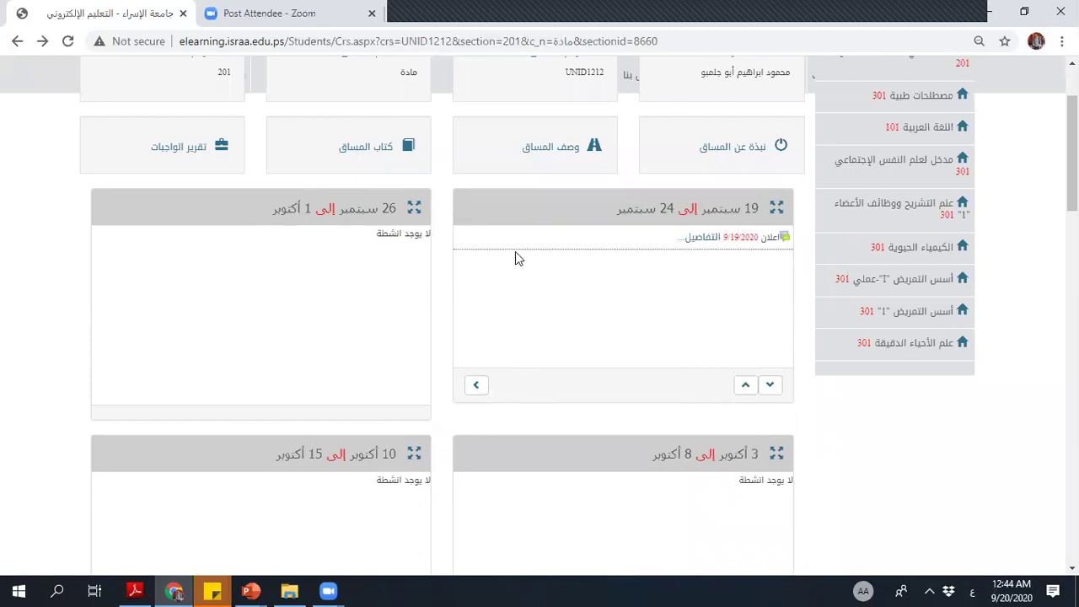
left_click(704, 245)
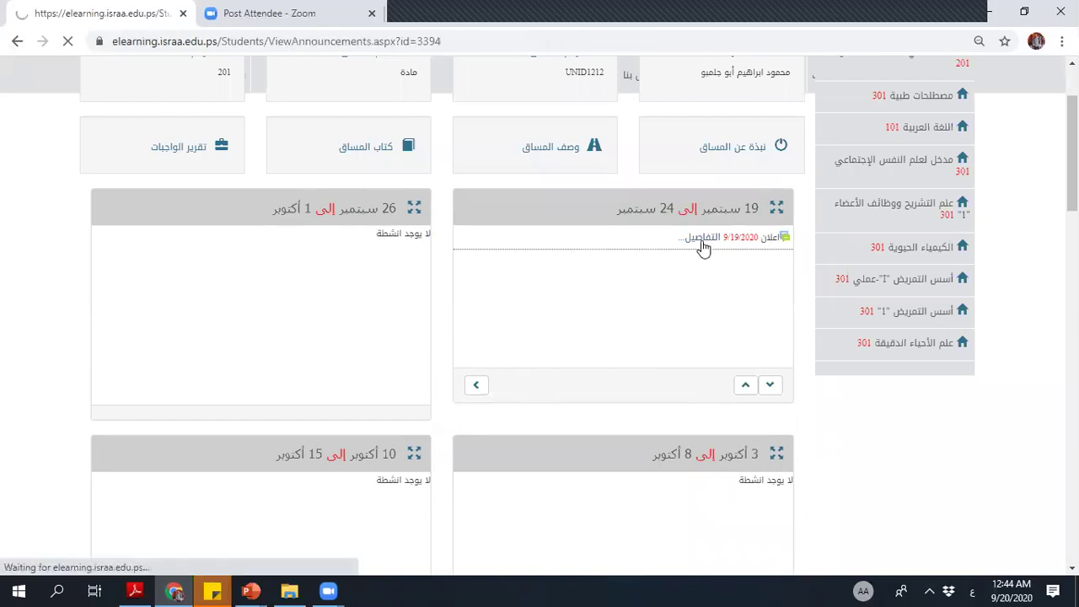
scroll(666, 323, "down", 3)
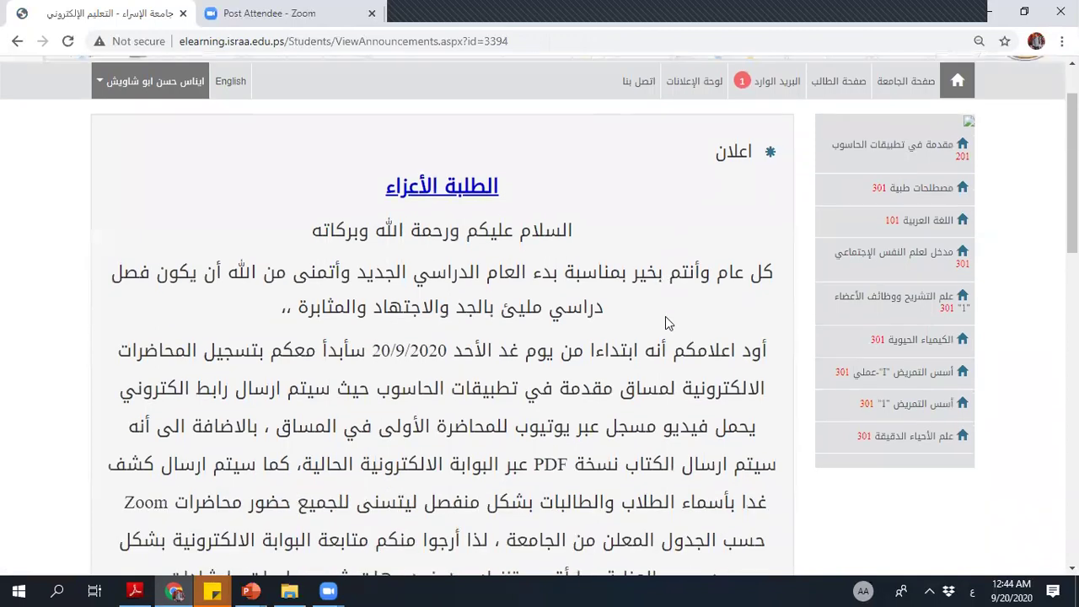
scroll(547, 129, "down", 2)
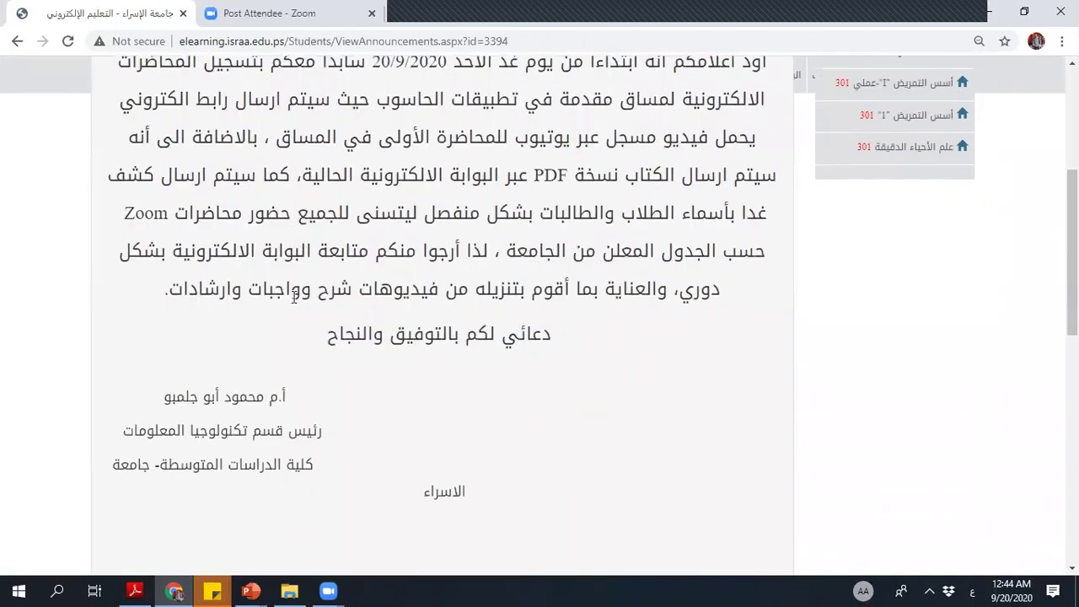
scroll(374, 361, "up", 4)
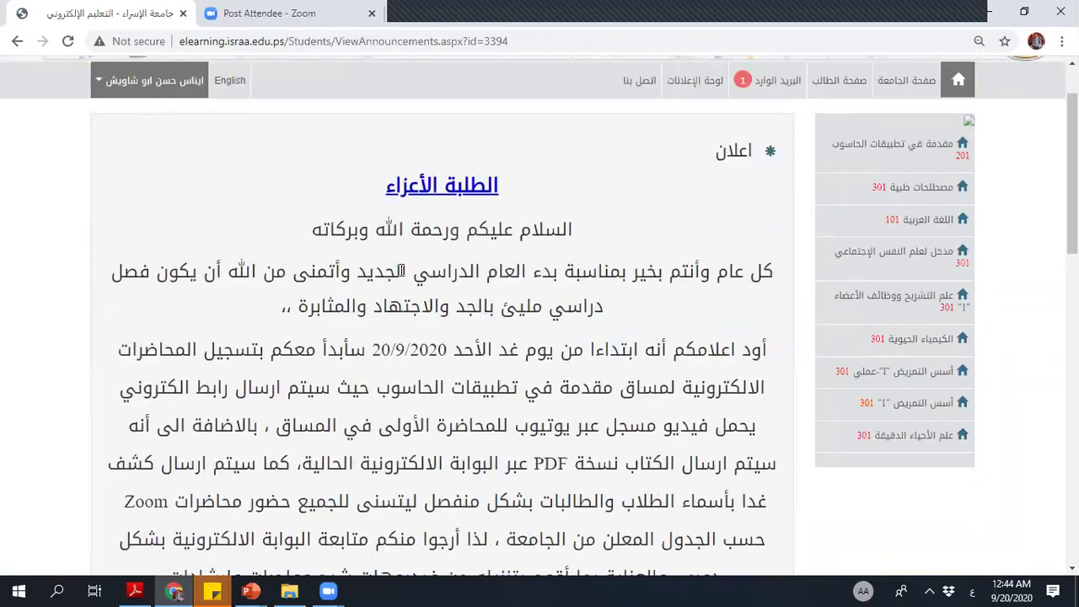
scroll(402, 271, "up", 1)
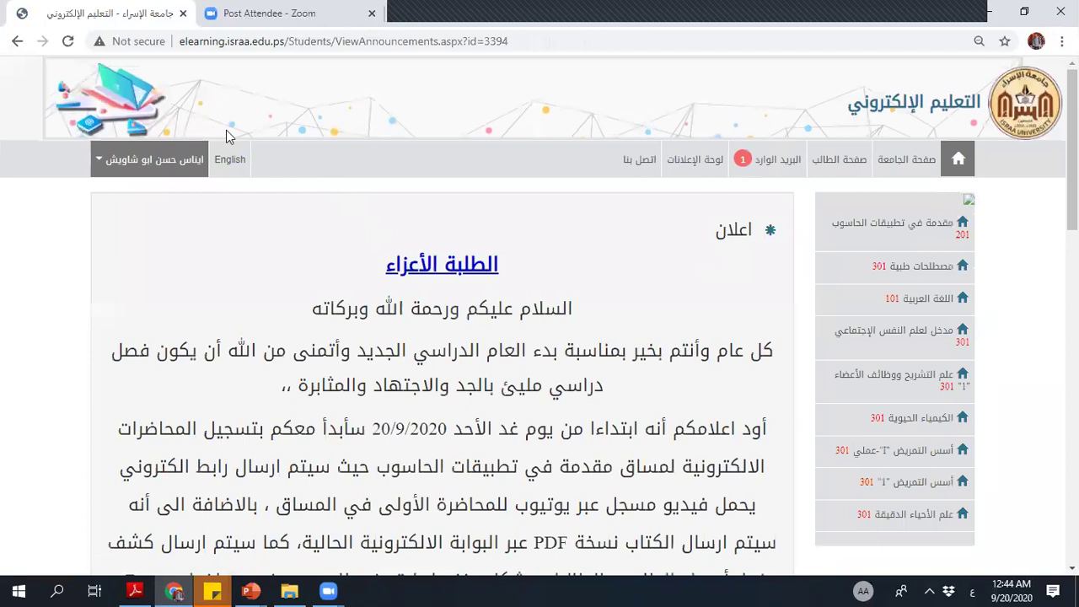
left_click(16, 42)
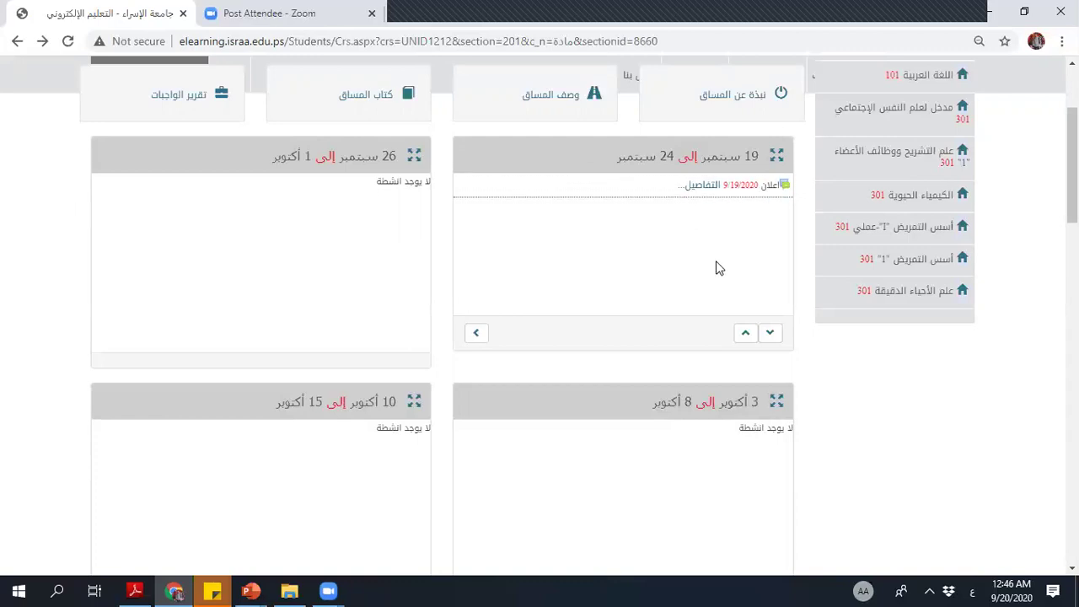
scroll(709, 287, "down", 1)
scroll(708, 291, "up", 1)
scroll(394, 336, "down", 1)
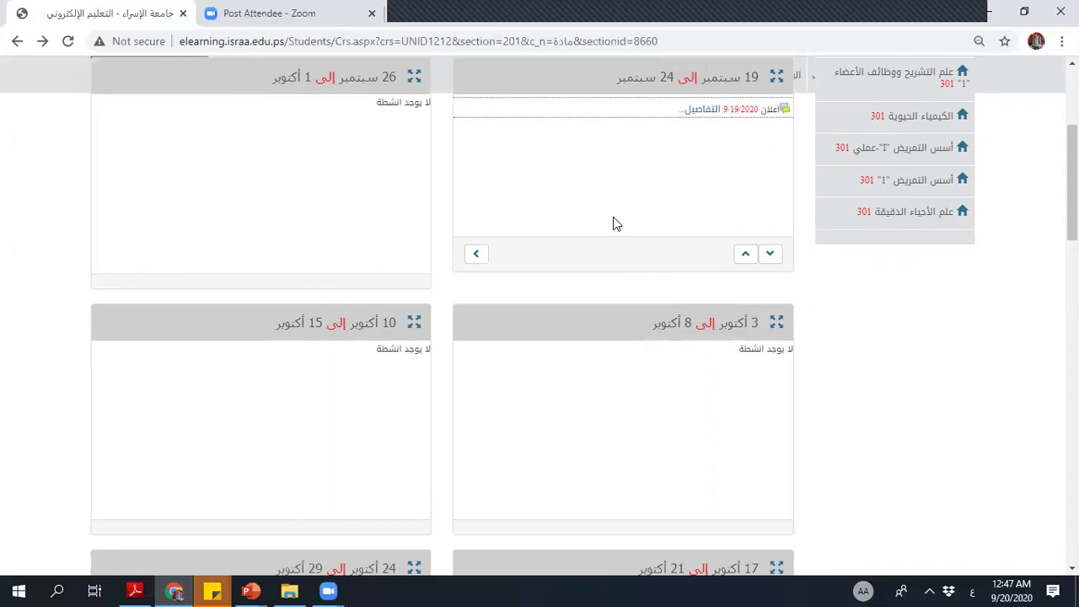
scroll(639, 253, "up", 1)
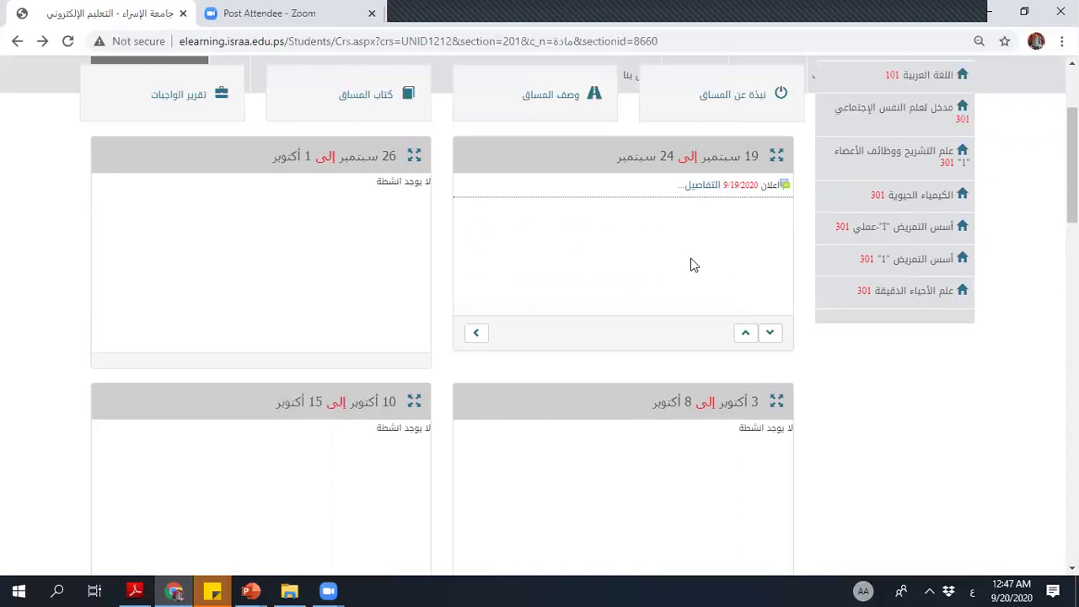
scroll(280, 256, "down", 1)
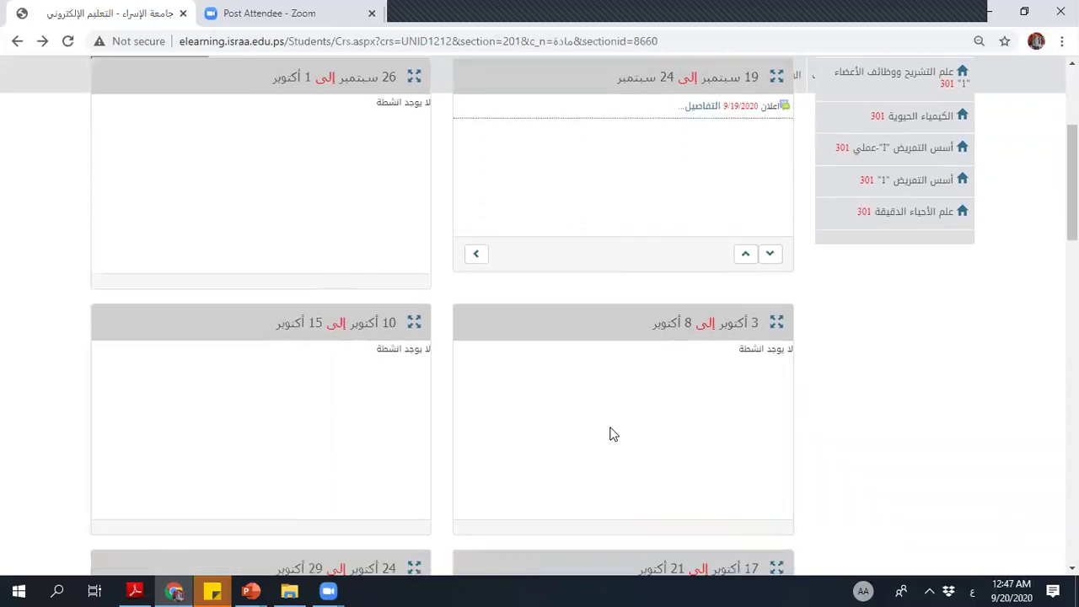
Look over the course page's weekly boxes, course details and the list of registered courses.
scroll(613, 435, "up", 1)
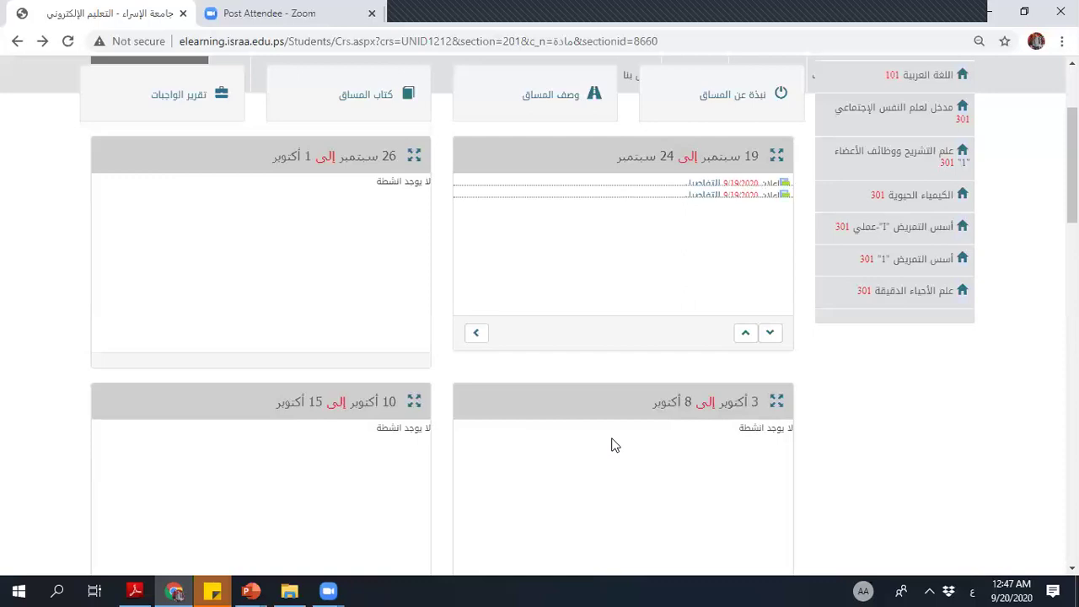
scroll(628, 447, "up", 1)
scroll(631, 447, "up", 3)
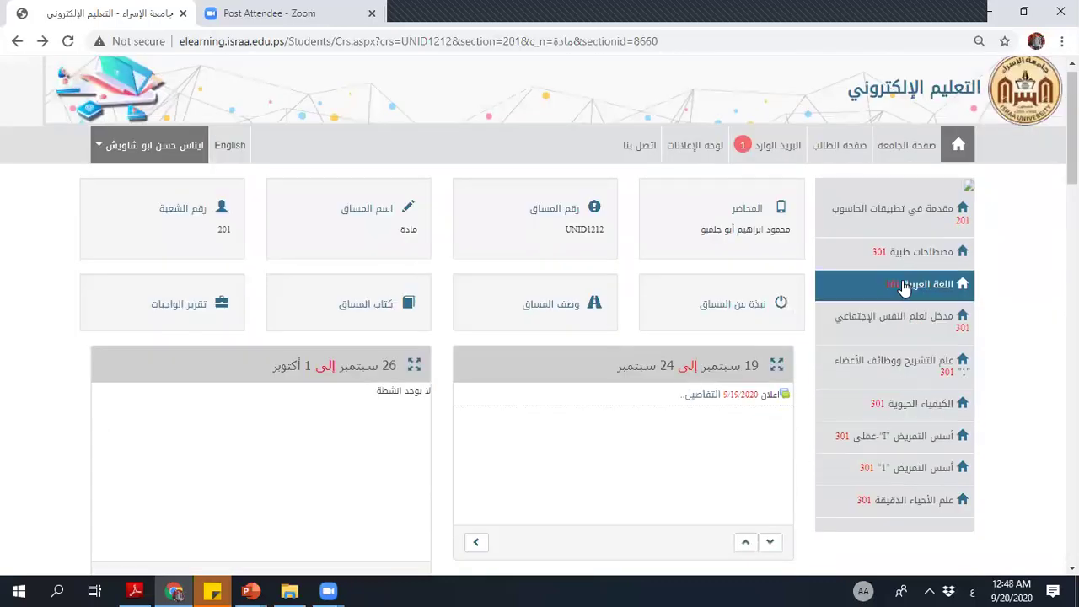
scroll(656, 328, "down", 5)
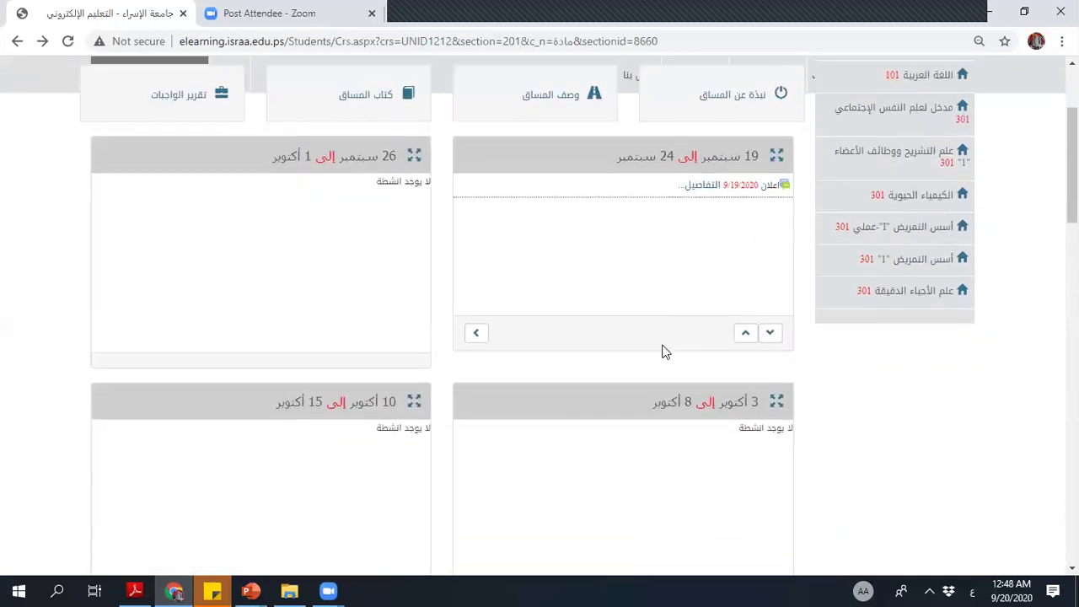
scroll(664, 352, "up", 5)
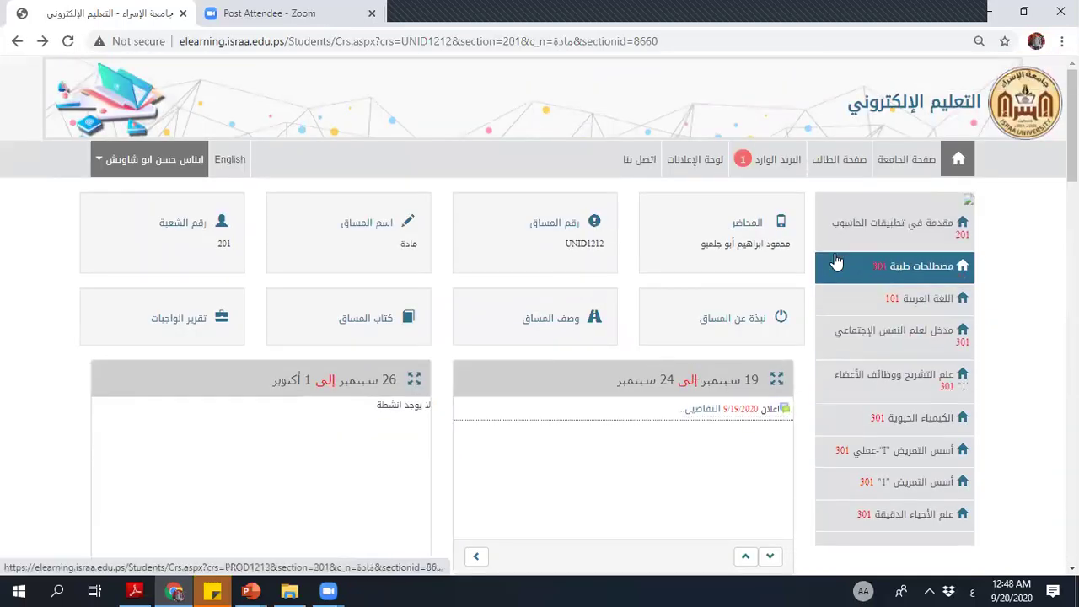
scroll(797, 297, "down", 1)
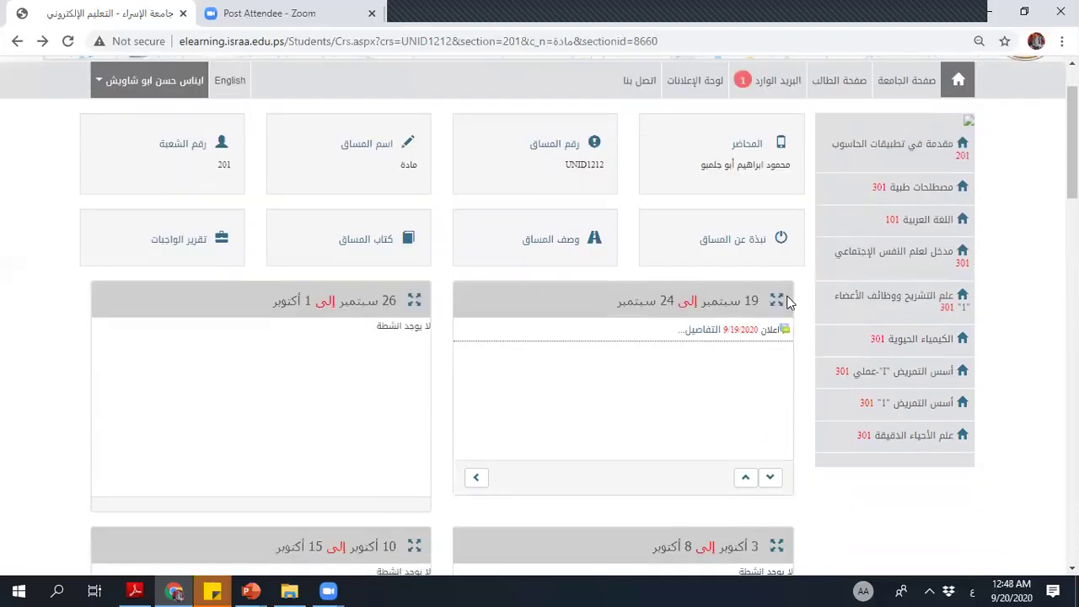
Uncover the sticky note beside the browser, highlight its first item about study schedules, and return to the maximized course page.
left_click(1023, 17)
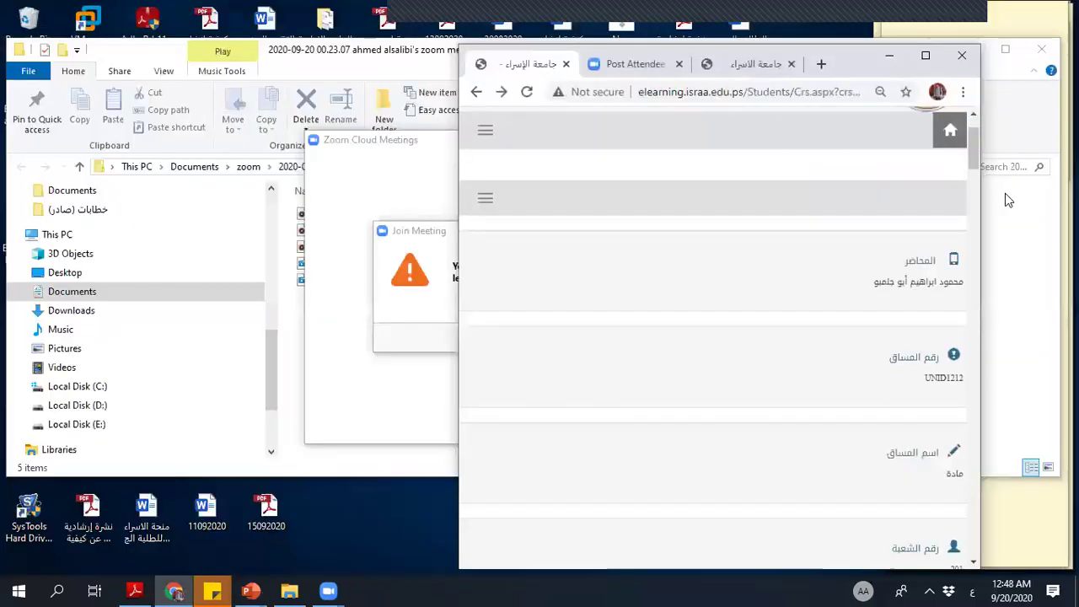
left_click(988, 18)
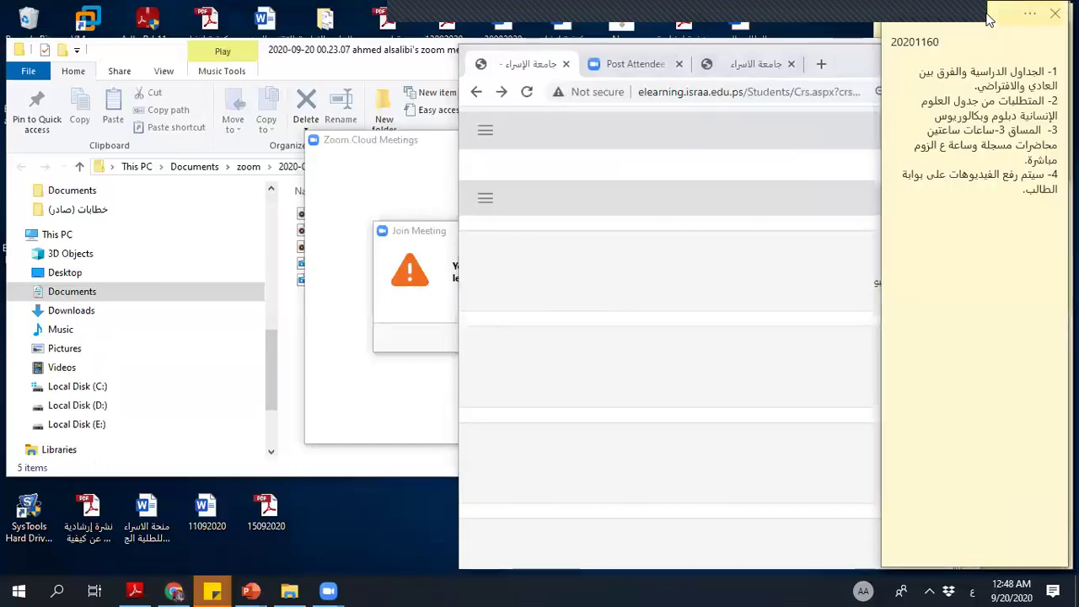
left_click_drag(973, 88, 1048, 73)
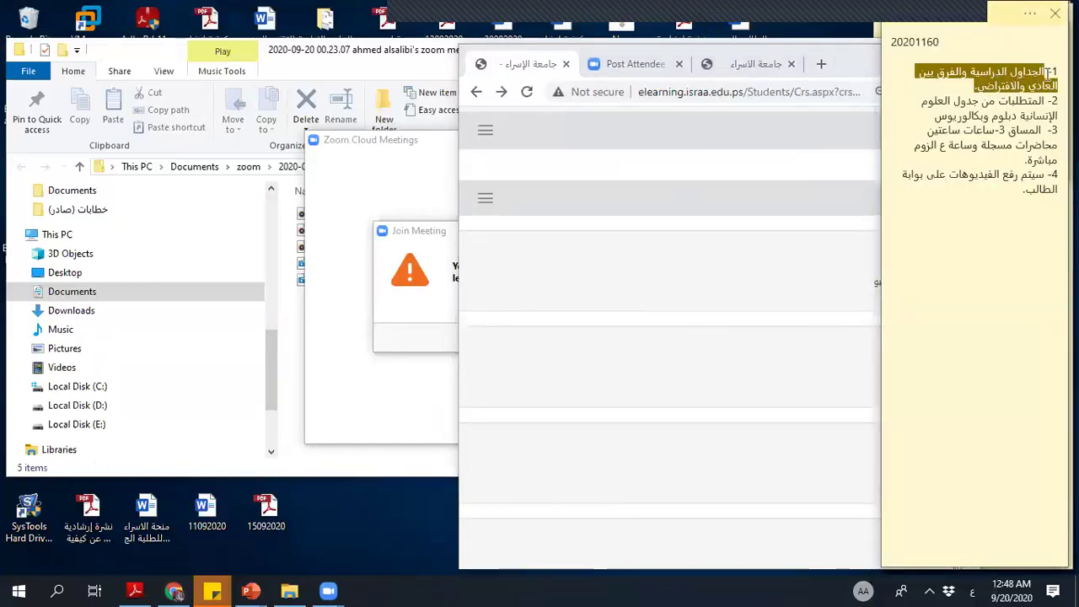
left_click(1009, 113)
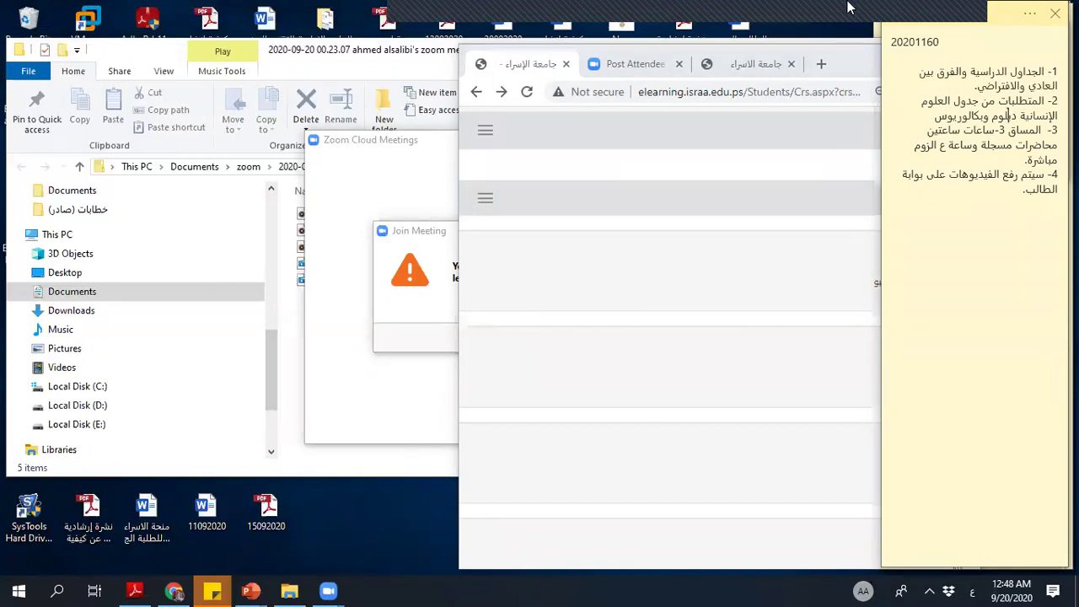
double_click(842, 52)
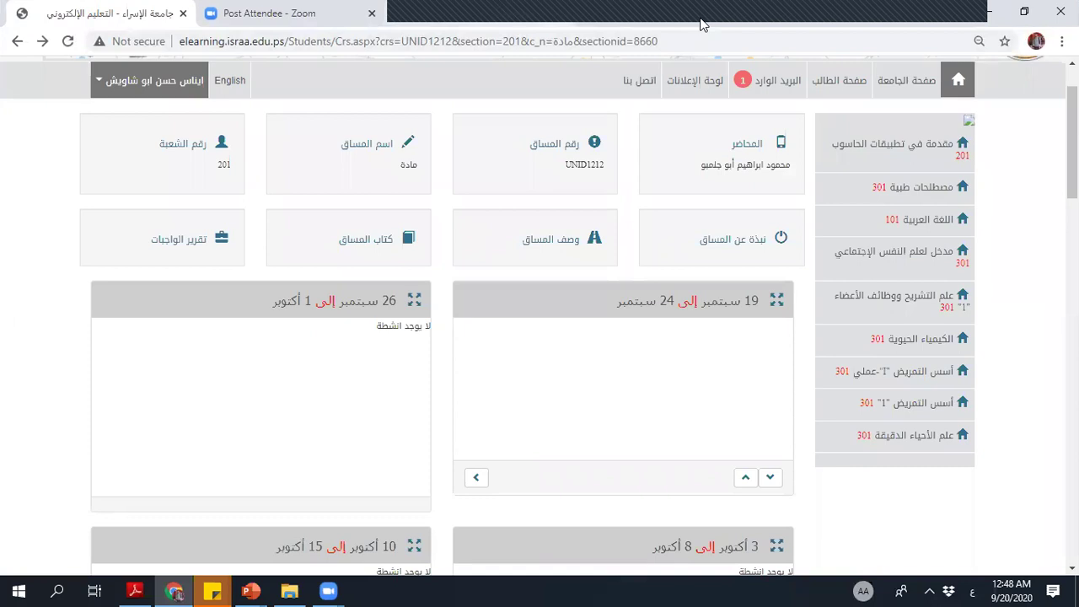
Go back from the course page, closing the important announcement "إعلان هام", and log out of the student account.
left_click(216, 41)
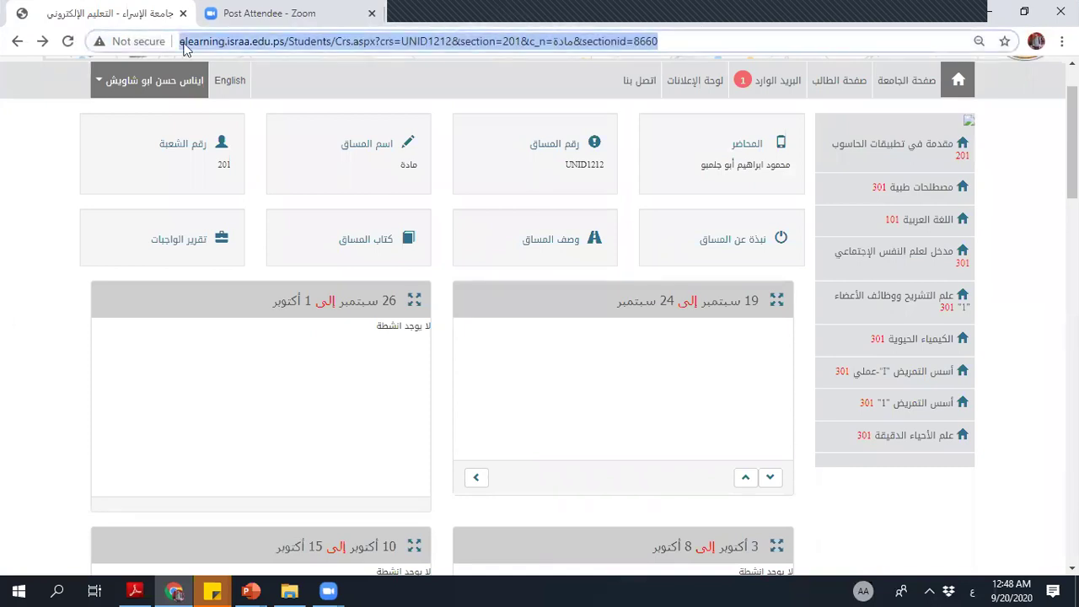
left_click(17, 41)
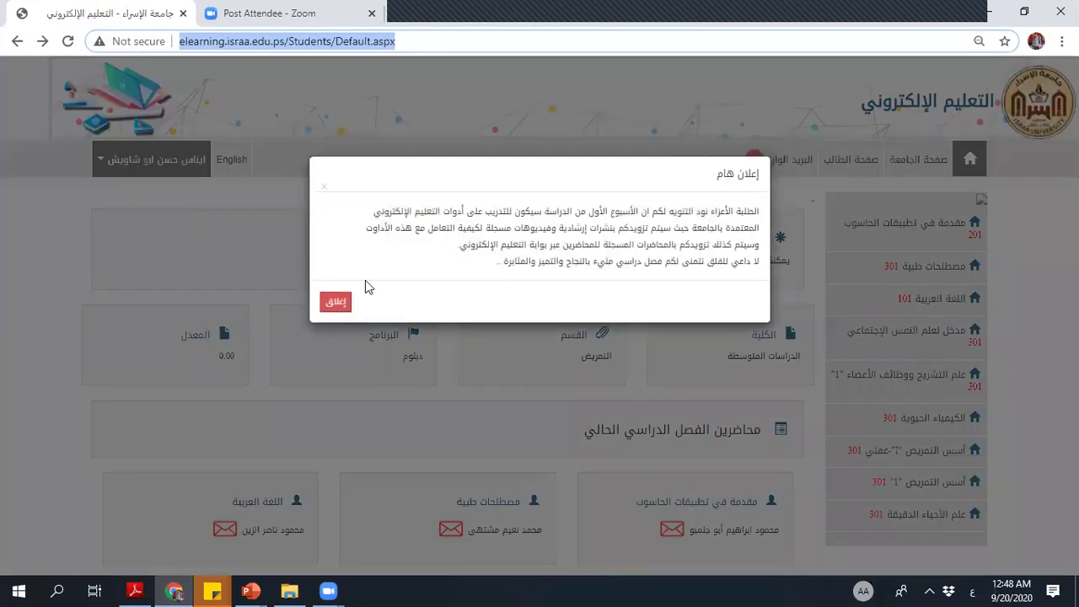
left_click(335, 301)
left_click(17, 42)
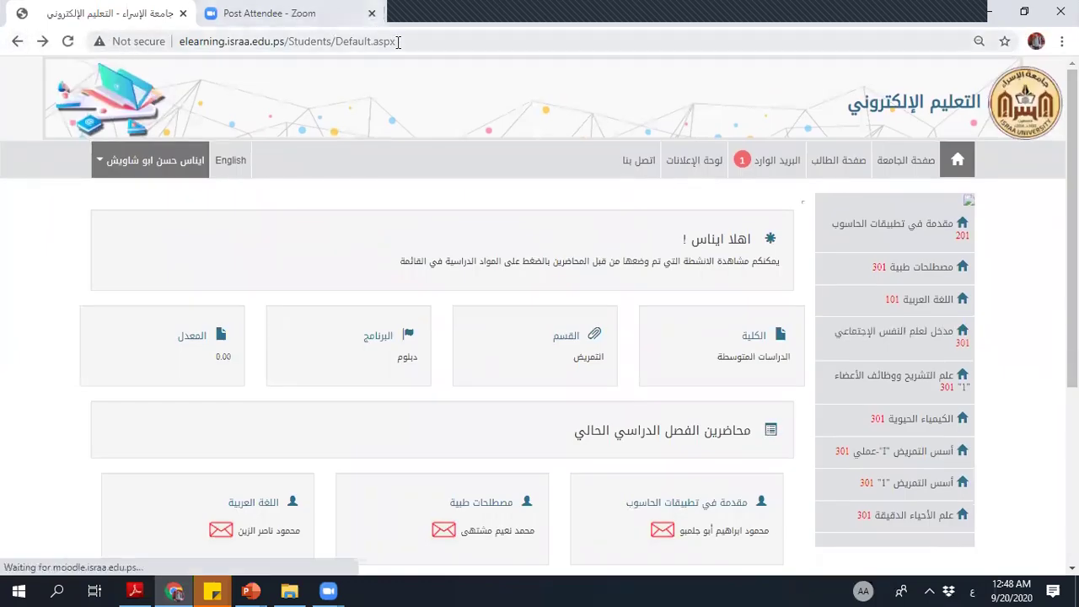
left_click(17, 42)
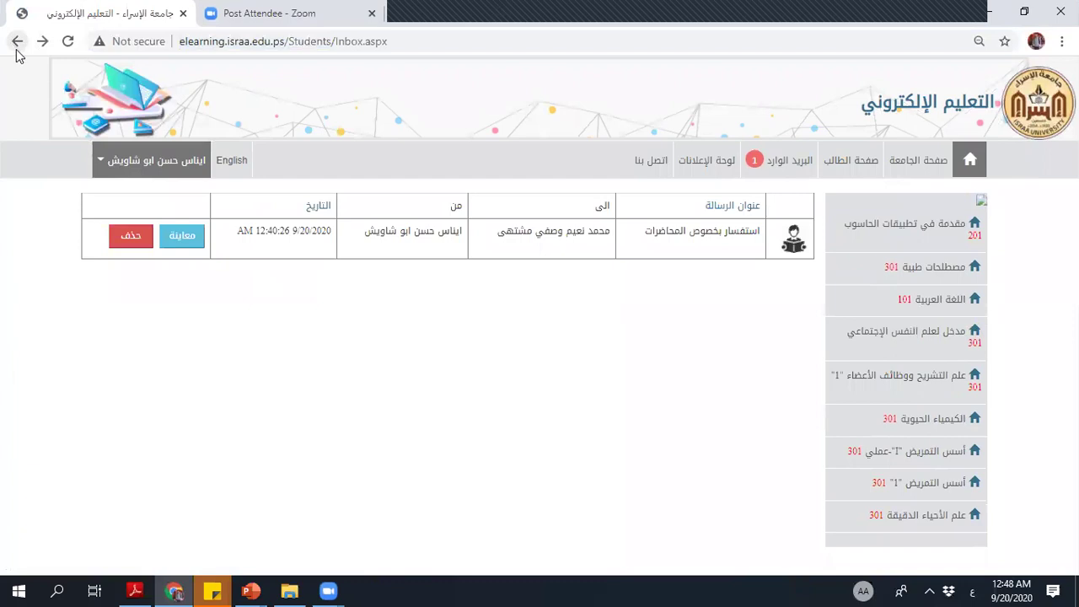
left_click(152, 160)
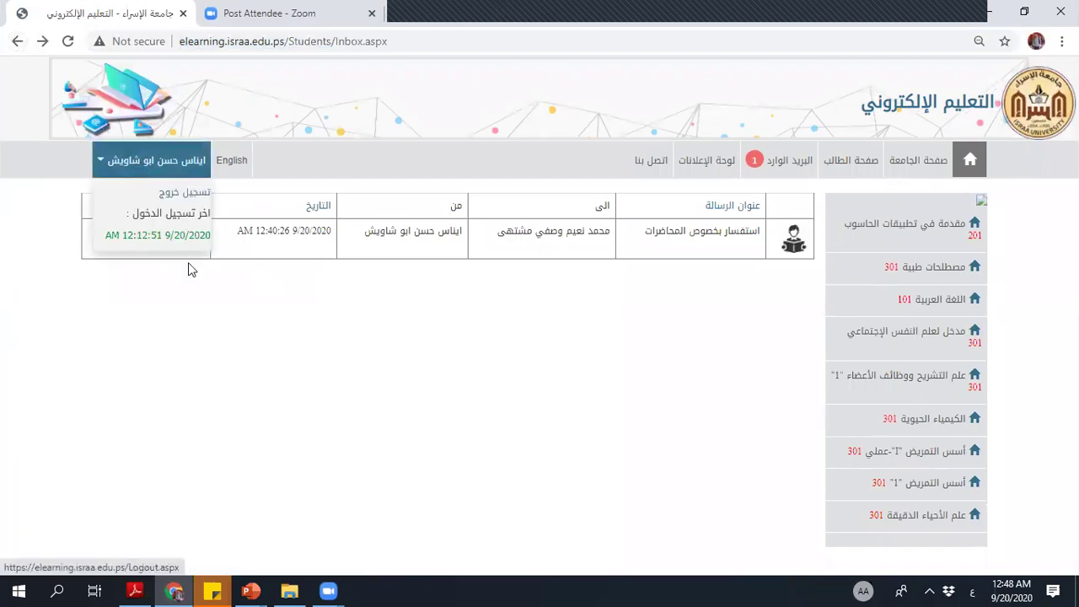
left_click(181, 193)
Open the Zoom lecture timetable of the Humanities college "كلية العلوم الإنسانية" and find the "تاريخ القدس" lectures on pages 2 and 3.
scroll(291, 278, "down", 3)
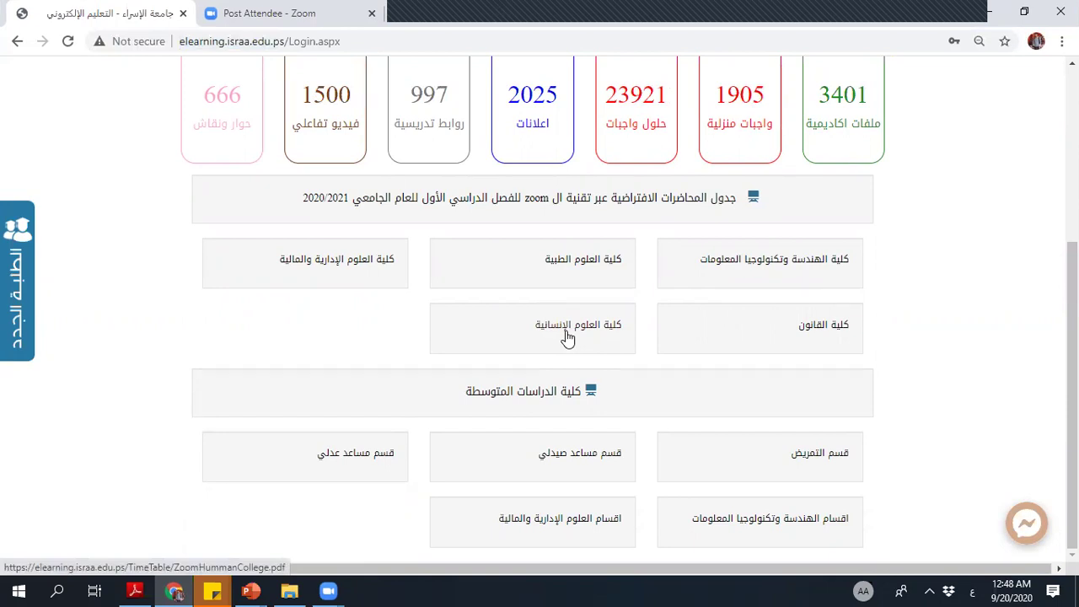
left_click(566, 330)
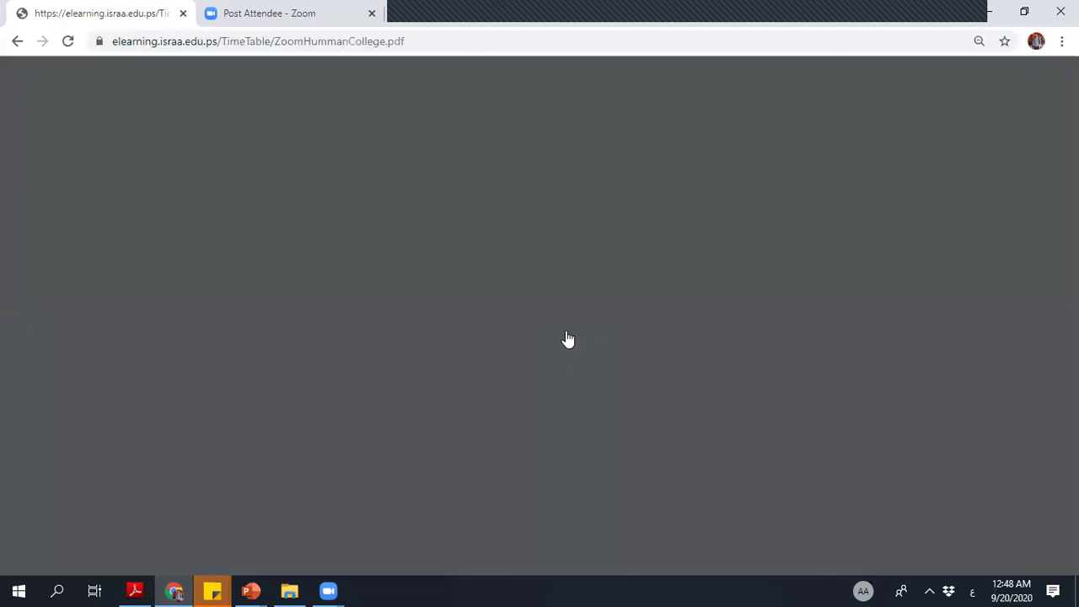
scroll(569, 338, "down", 10)
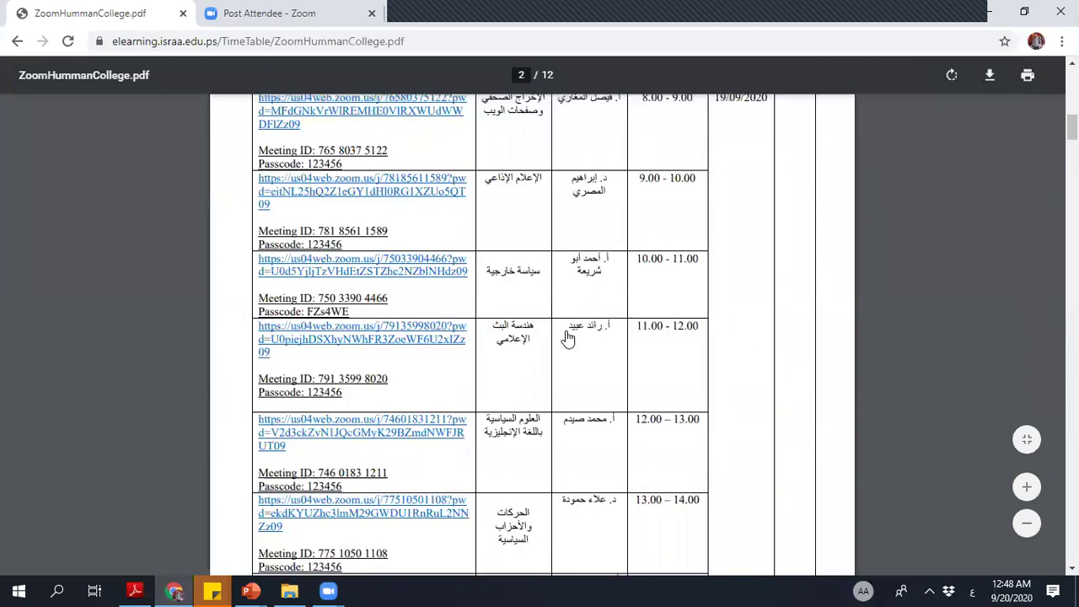
scroll(569, 338, "down", 15)
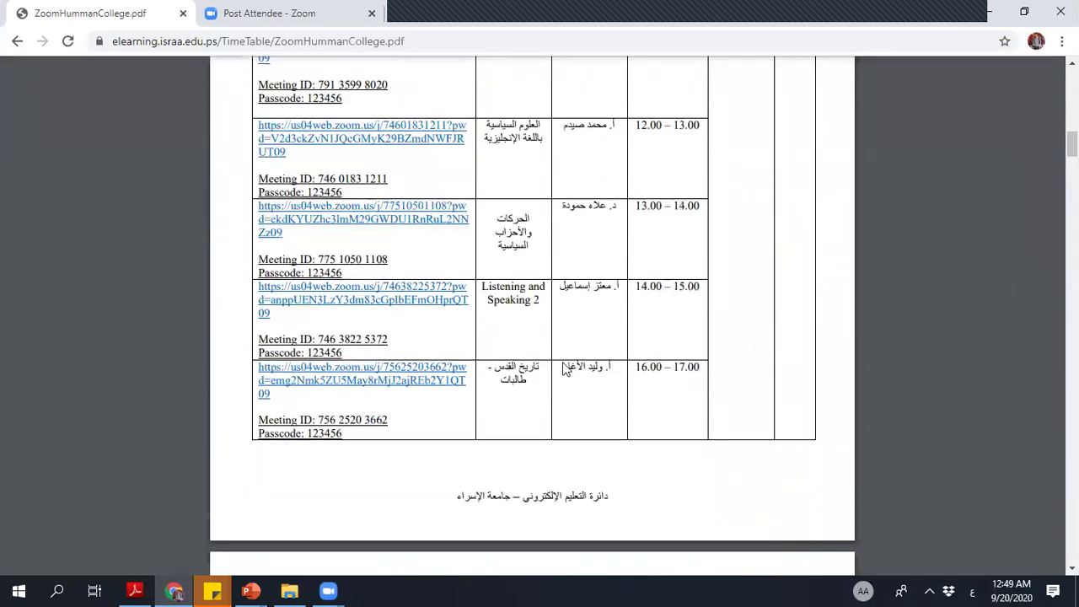
scroll(566, 370, "up", 6)
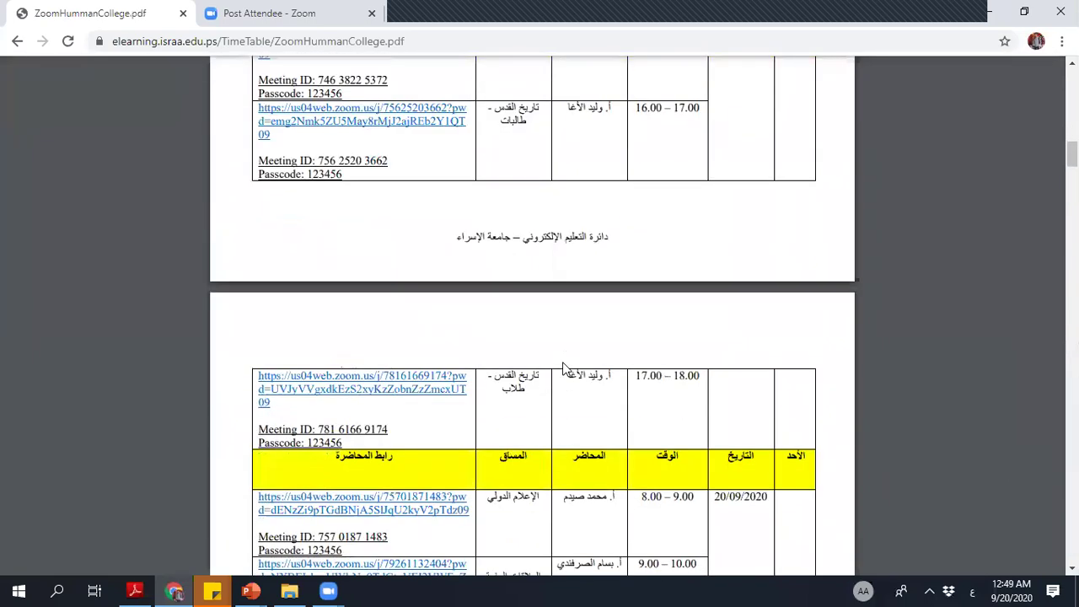
scroll(564, 366, "down", 3)
scroll(561, 321, "up", 2)
scroll(556, 253, "down", 1)
scroll(532, 168, "up", 1)
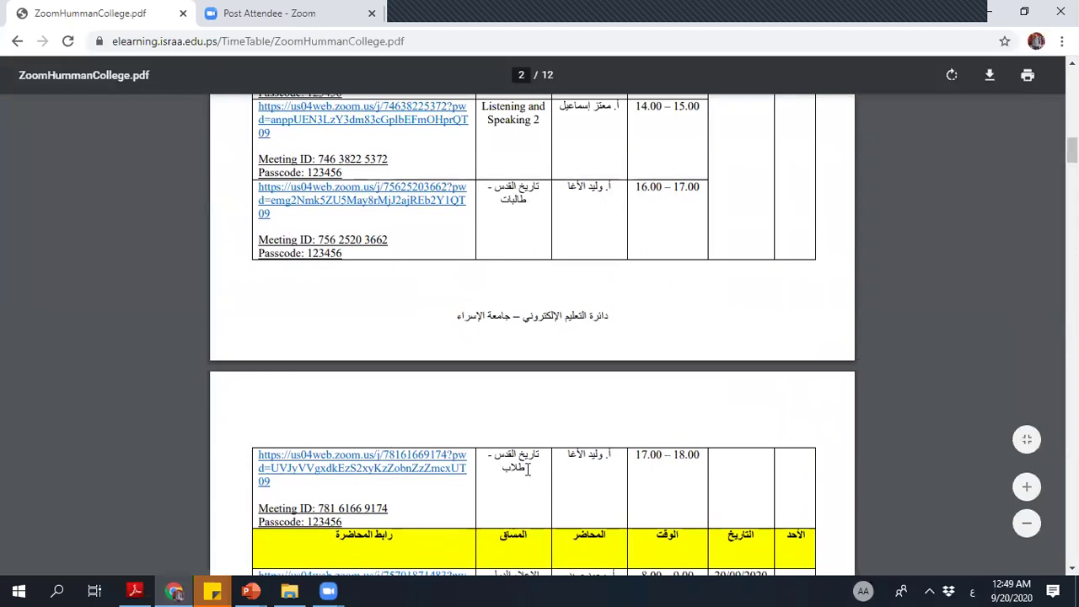
Highlight the "تاريخ القدس - طالبات" entry, enlarge the timetable, and compare its time, lecturer and Zoom link with the "طلاب" entry.
left_click_drag(500, 203, 545, 193)
scroll(506, 296, "down", 2)
scroll(489, 414, "up", 2)
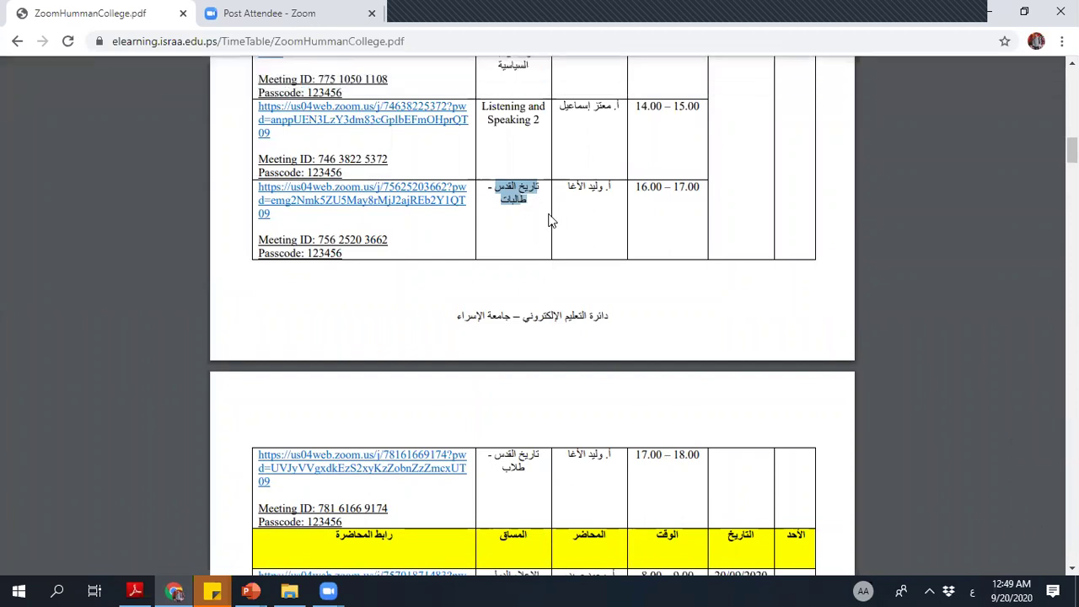
key("ctrl+plus")
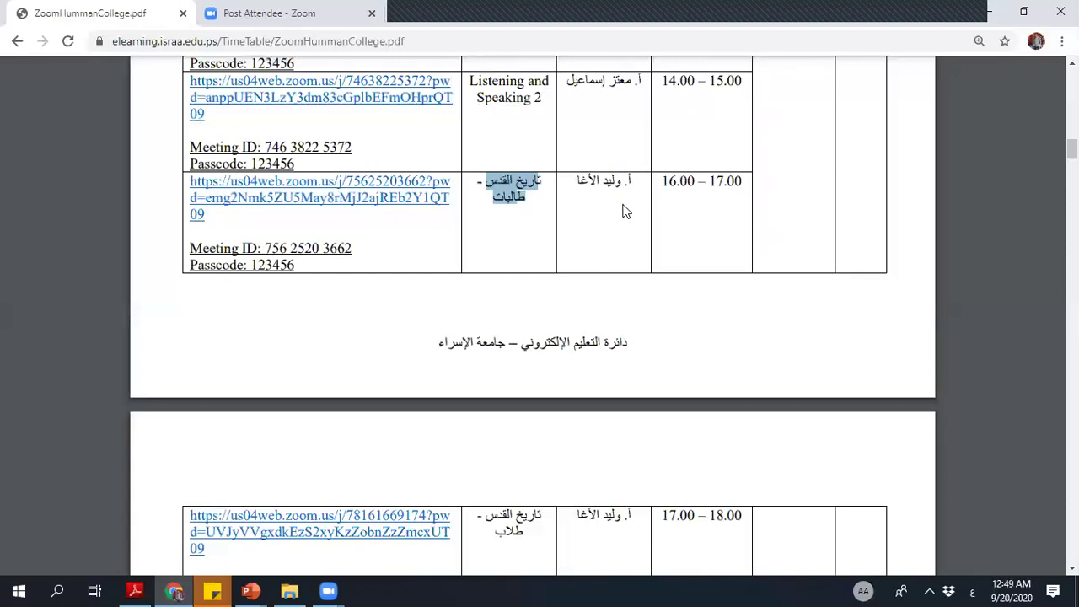
scroll(602, 209, "down", 2)
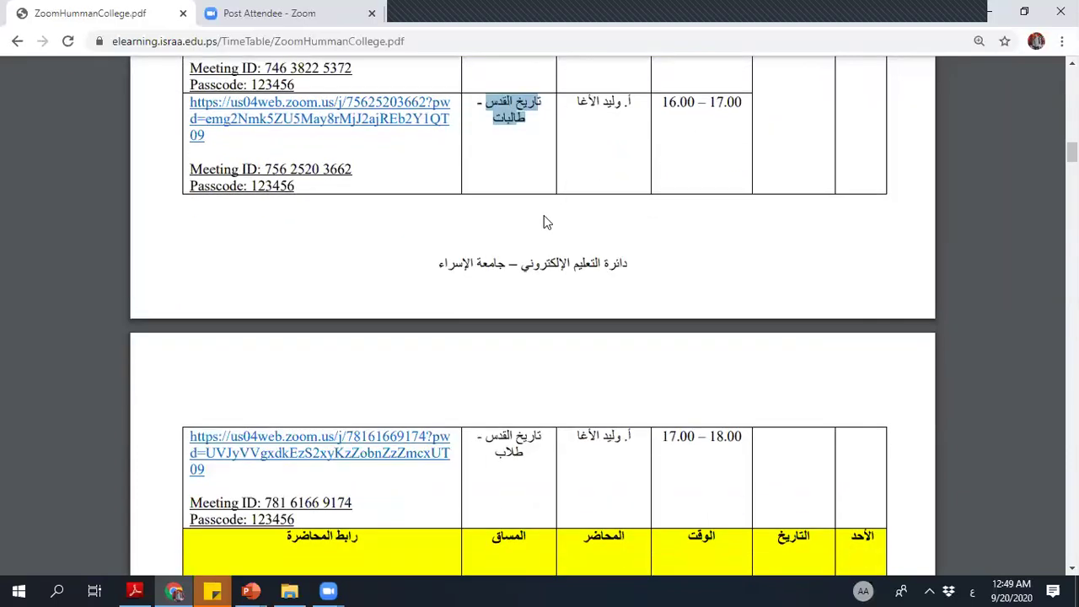
scroll(355, 138, "up", 2)
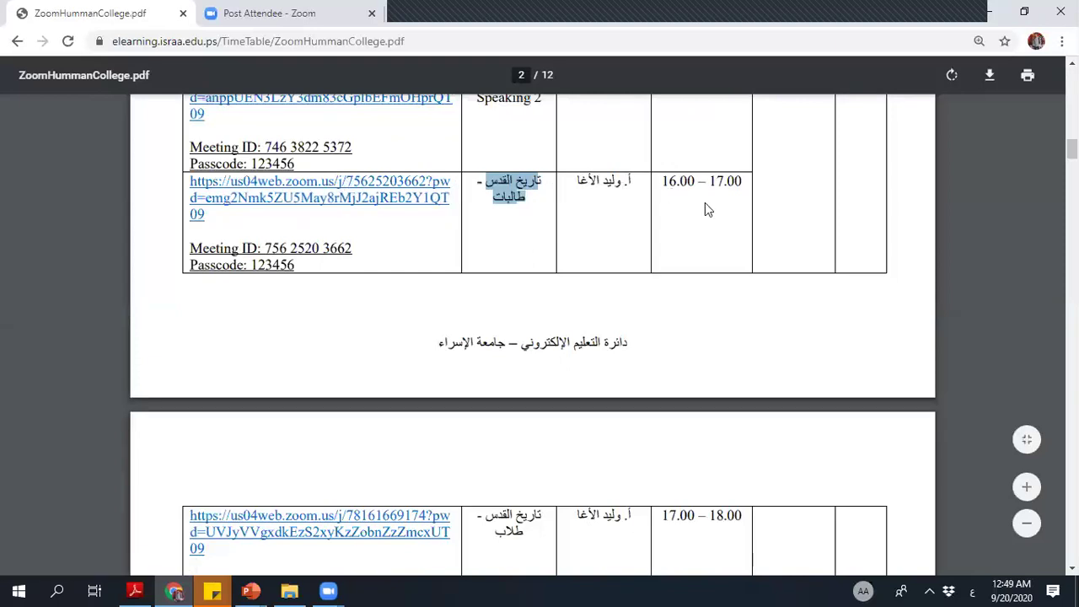
scroll(706, 220, "up", 2)
scroll(710, 233, "down", 4)
scroll(711, 233, "up", 4)
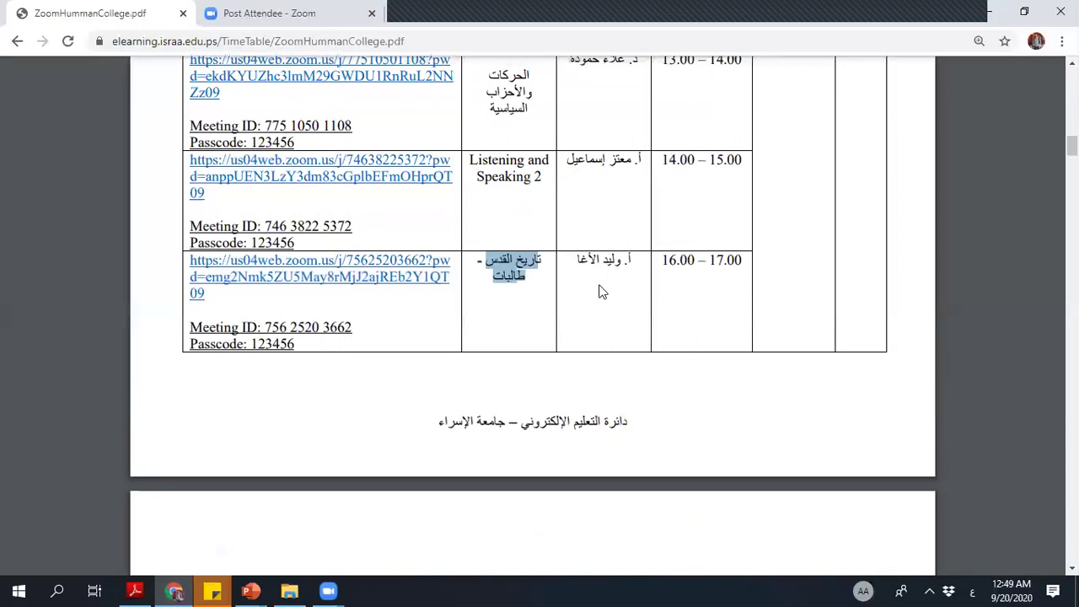
scroll(602, 292, "down", 2)
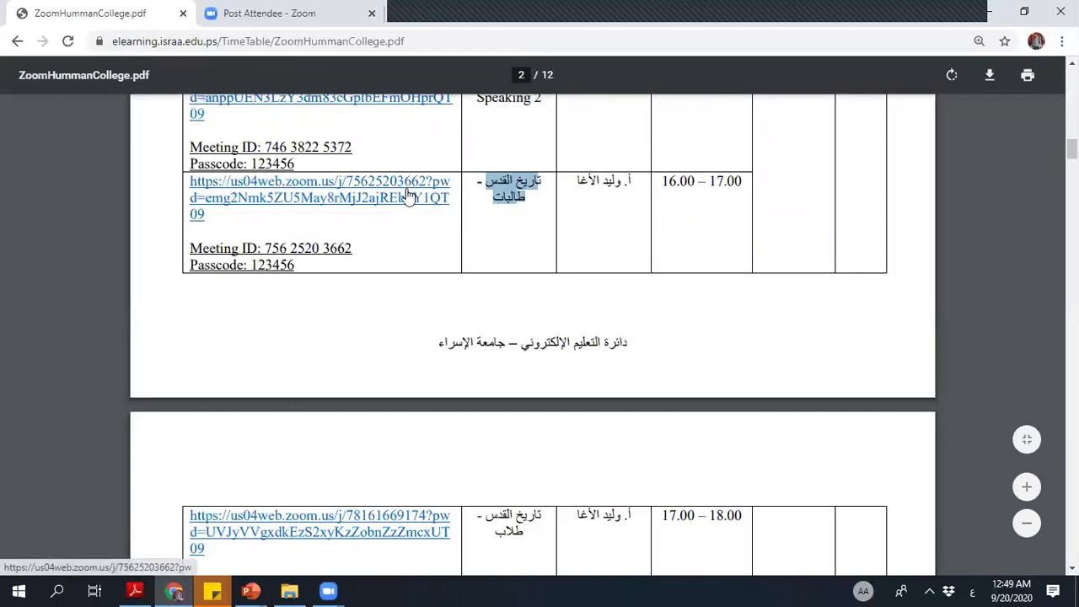
scroll(413, 187, "up", 2)
scroll(415, 171, "up", 1)
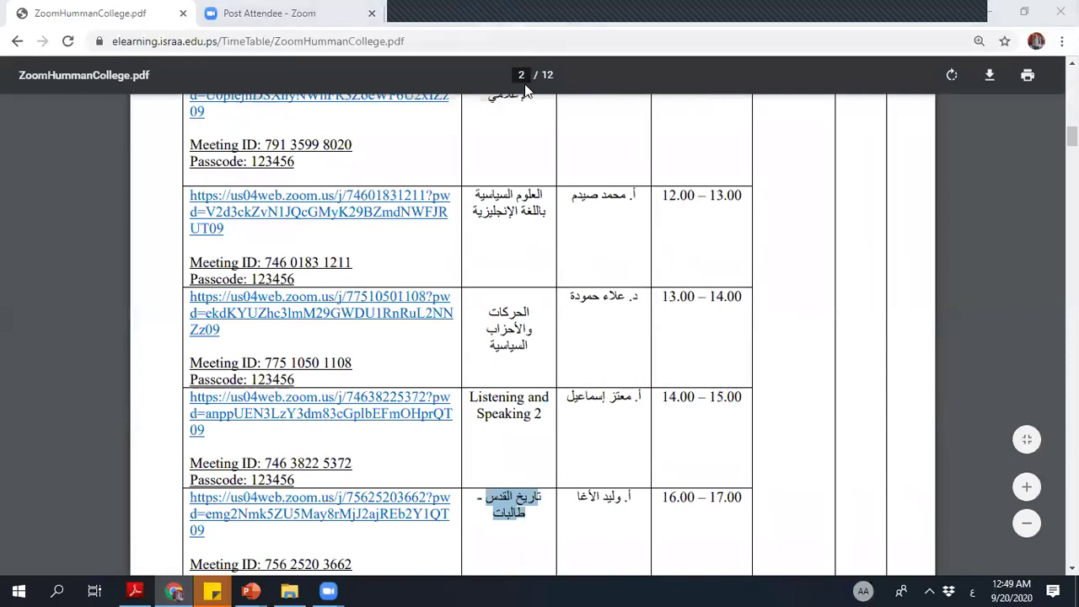
scroll(506, 110, "up", 3)
Switch to the student portal's study timetable, shrink the browser and move it aside to read the sticky note's last item.
left_click(466, 24)
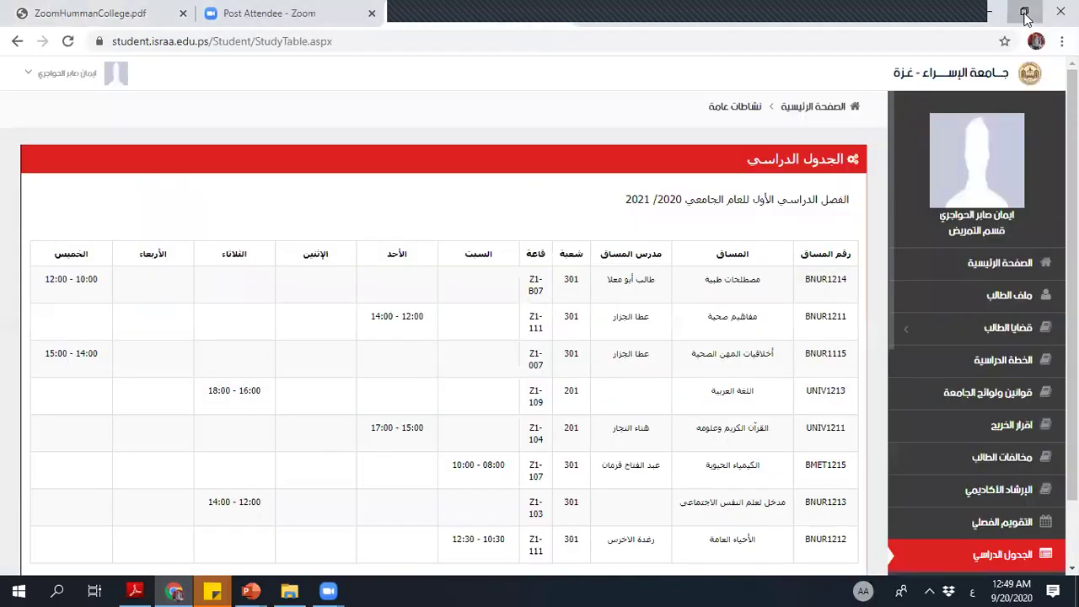
left_click(1024, 12)
left_click_drag(859, 63, 687, 80)
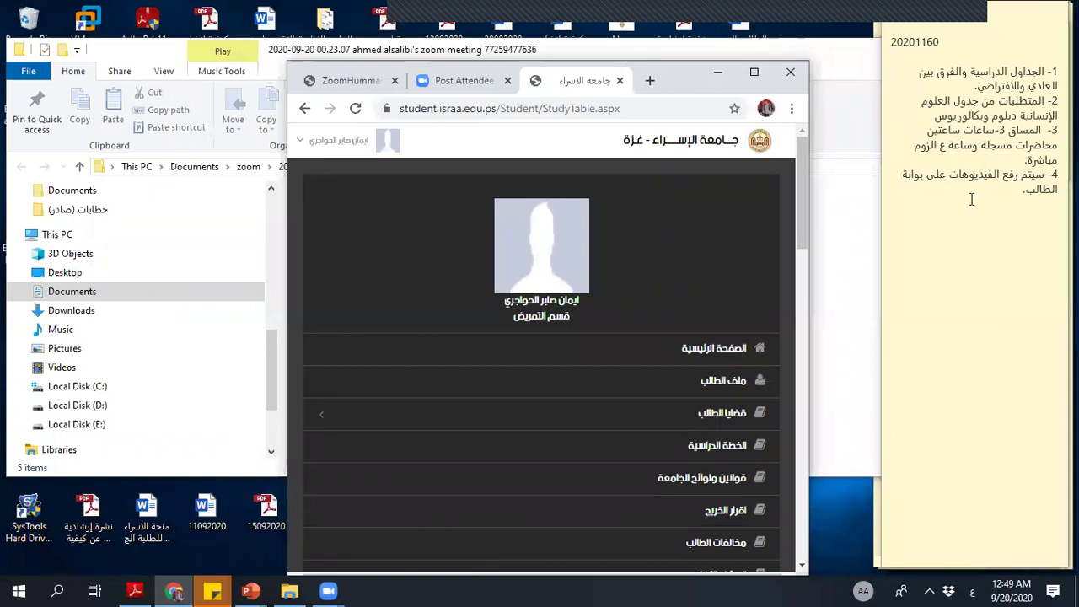
left_click(1024, 193)
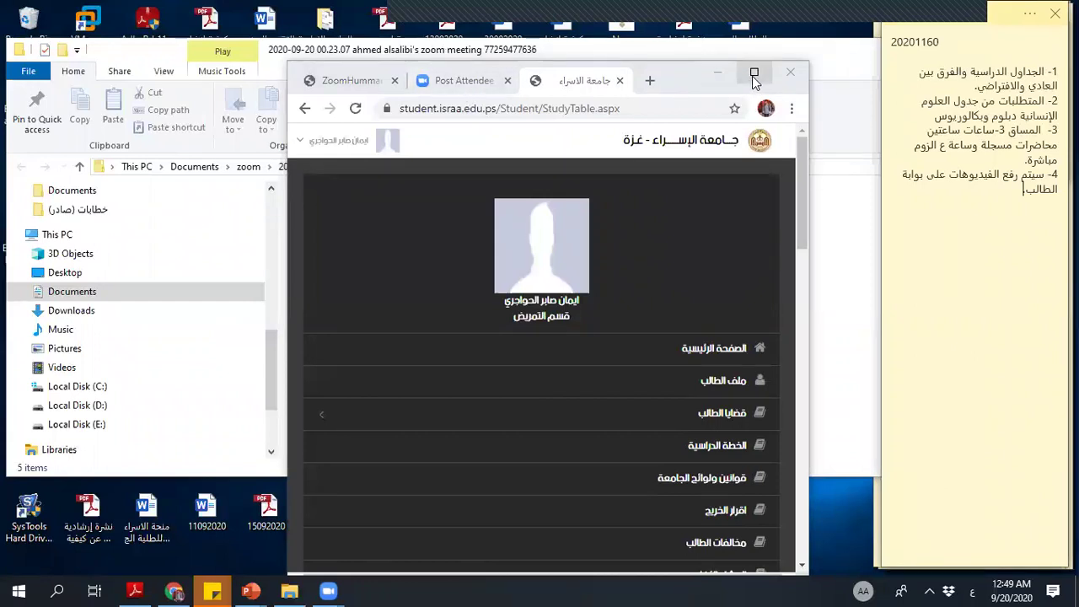
Clear the browser and file folder windows away and switch to the PowerPoint guide for new students on using the e-learning portal.
left_click(701, 8)
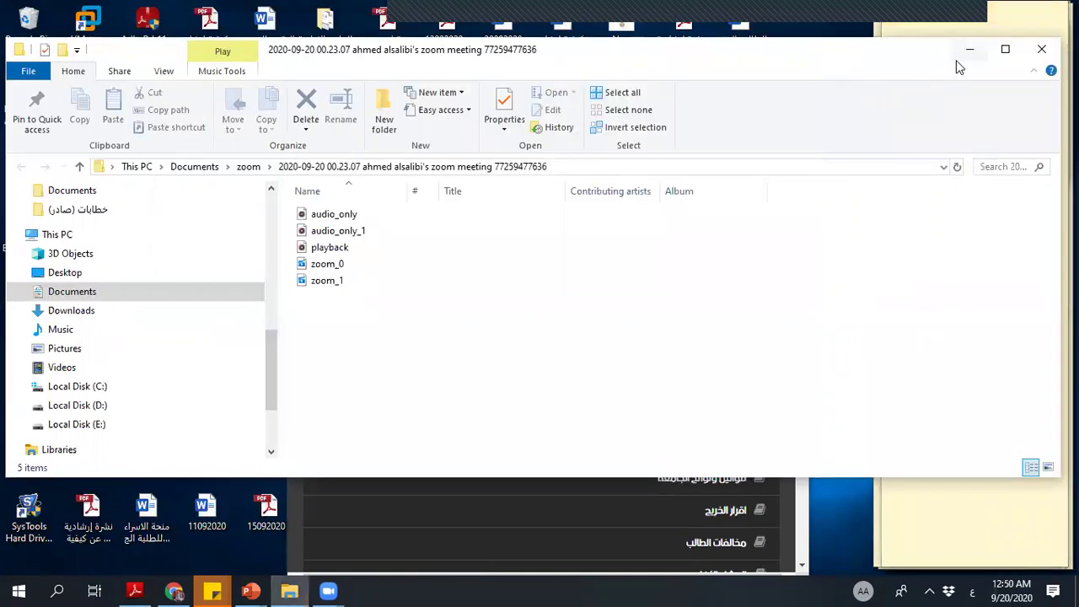
left_click(963, 46)
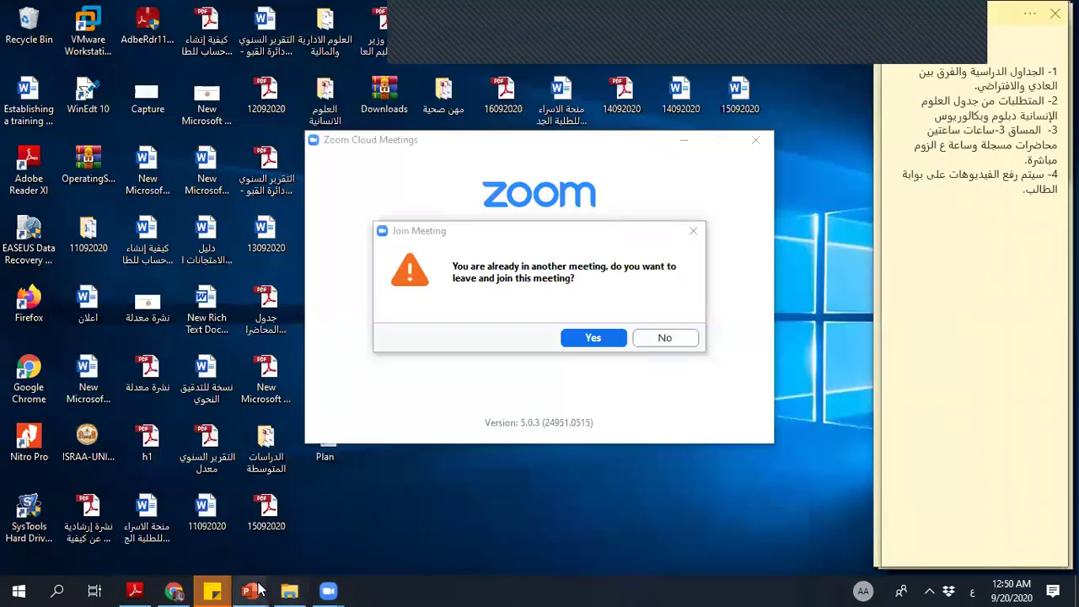
mouse_move(259, 589)
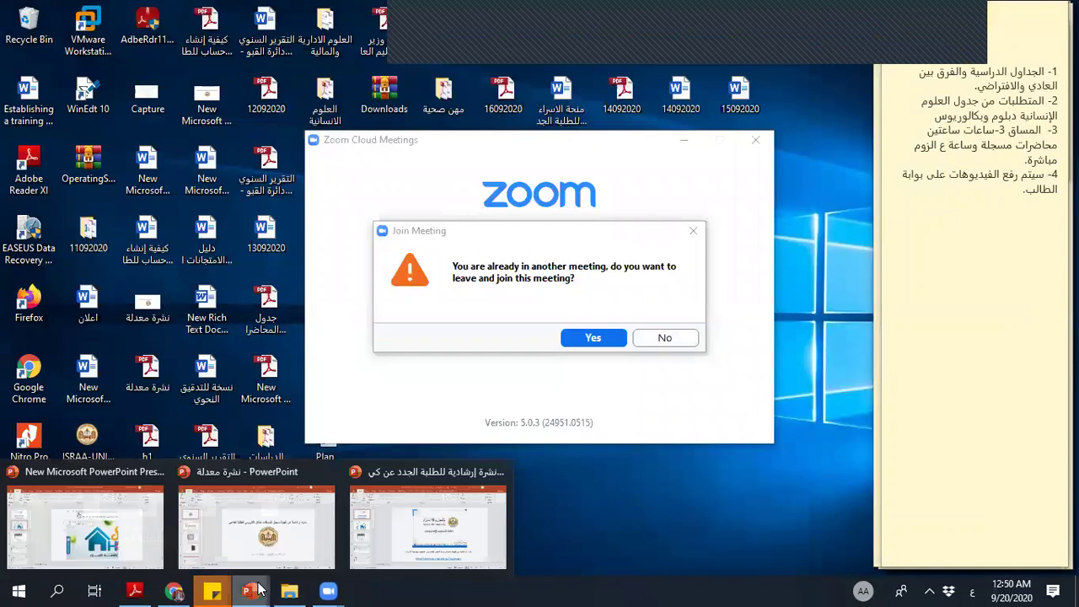
mouse_move(250, 531)
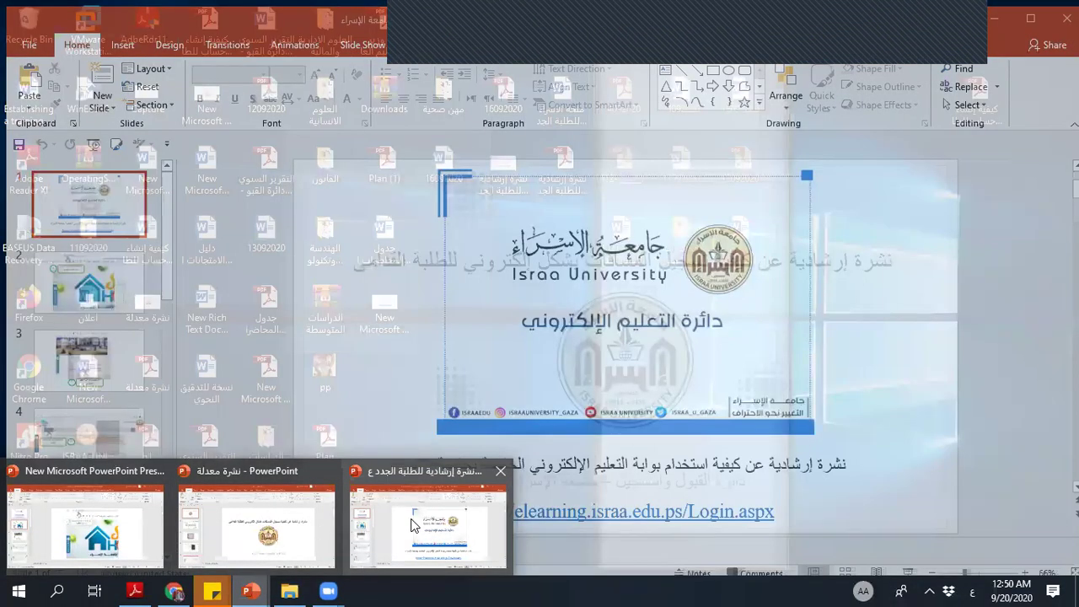
left_click(410, 525)
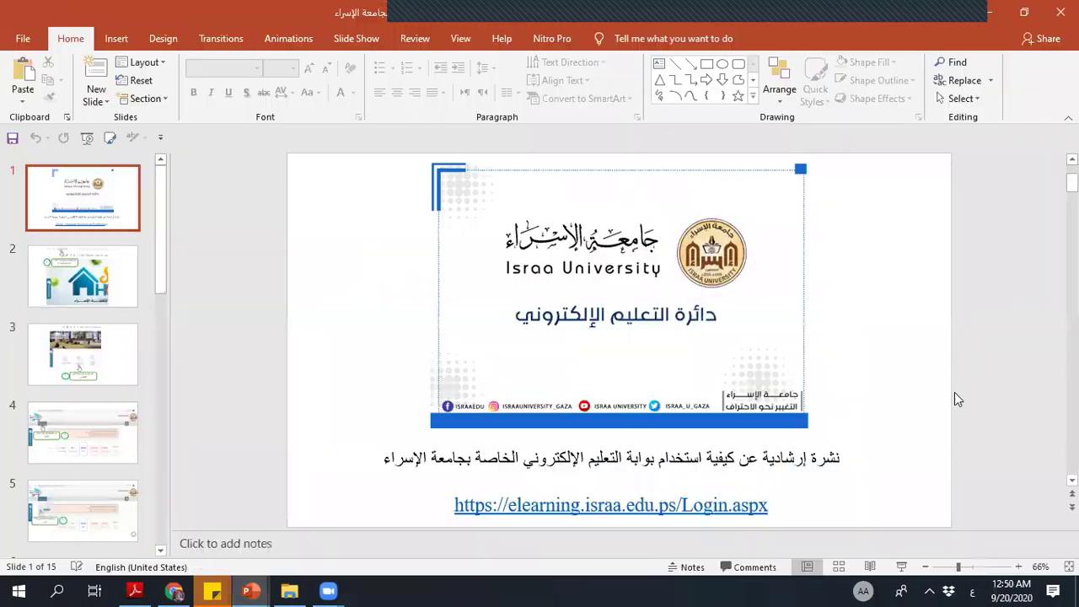